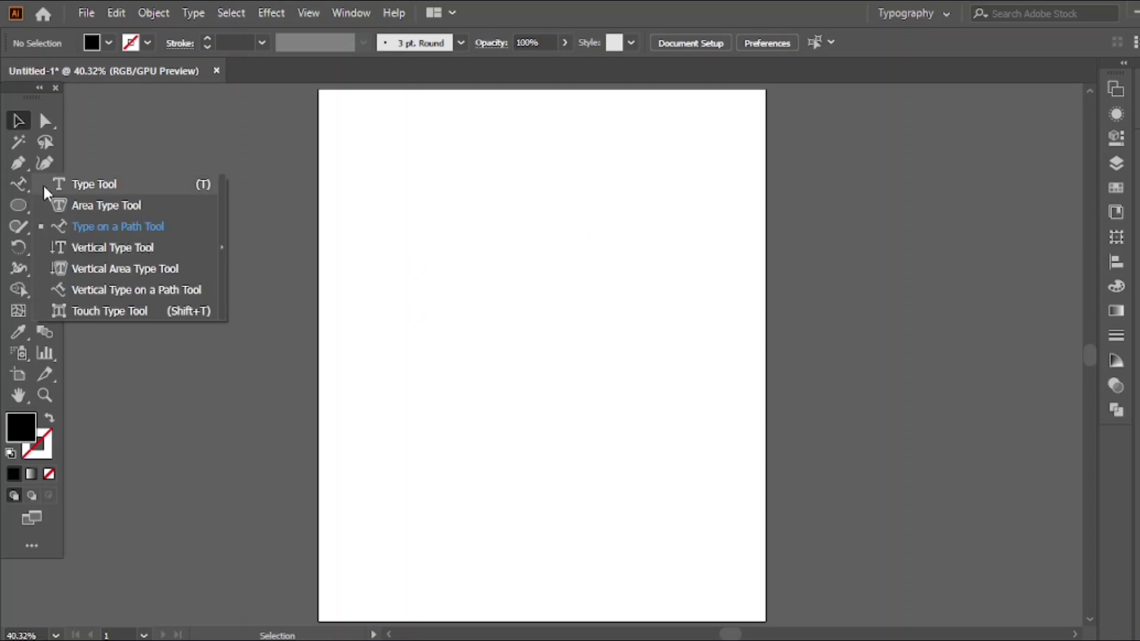
Step: Type a capital H near the page centre and scale it up large
{"action": "left_click_drag", "start_coordinate": [10, 189], "coordinate": [43, 183]}
{"action": "left_click", "coordinate": [457, 340]}
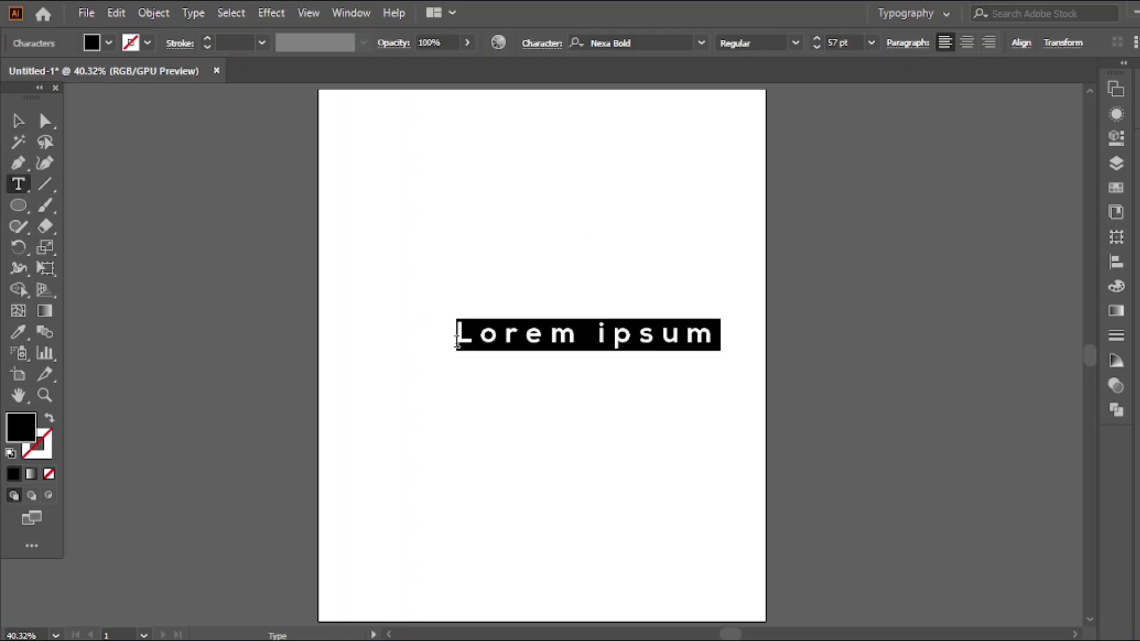
{"action": "type", "text": "H"}
{"action": "key", "text": "Escape"}
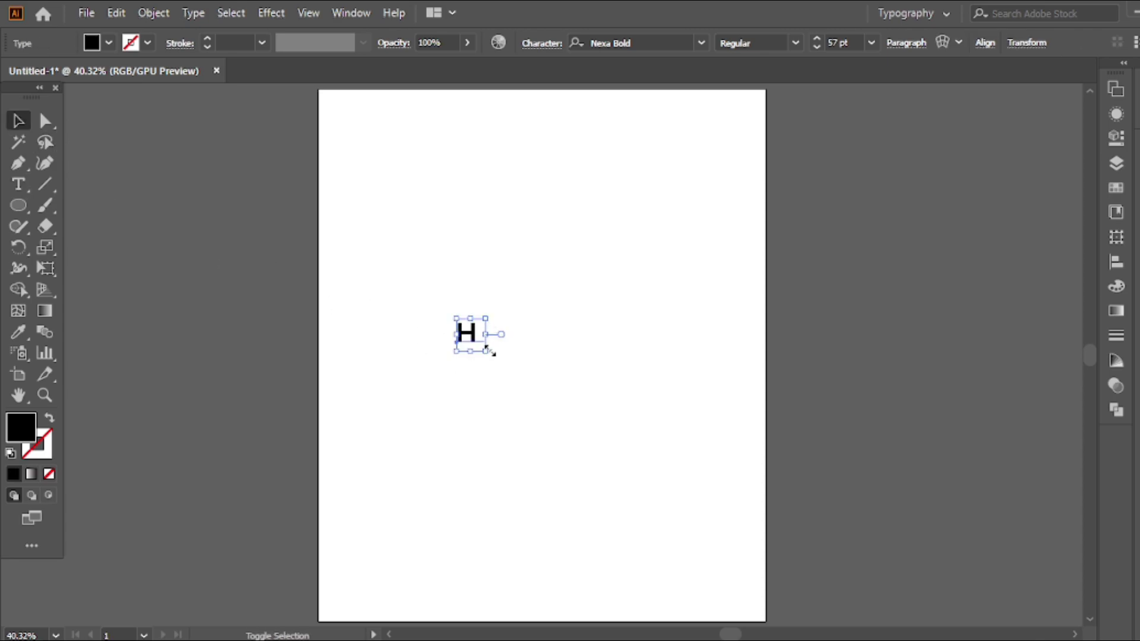
{"action": "left_click_drag", "start_coordinate": [486, 350], "coordinate": [652, 451]}
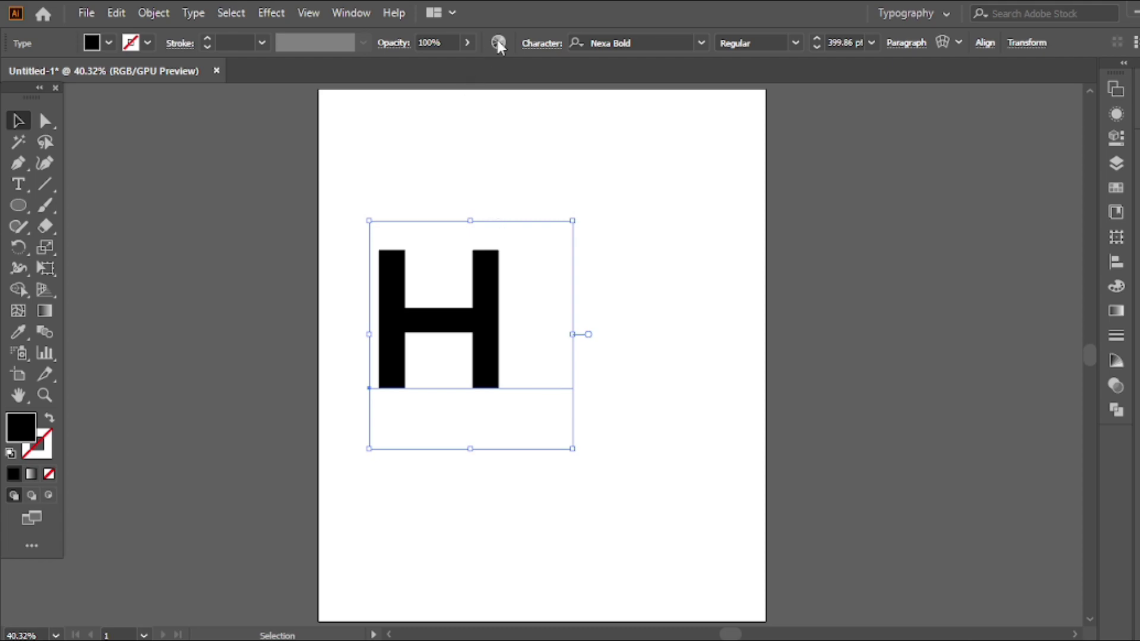
Step: Set the H's tracking to 0 and shift it slightly down and right
{"action": "key", "text": "ctrl+t"}
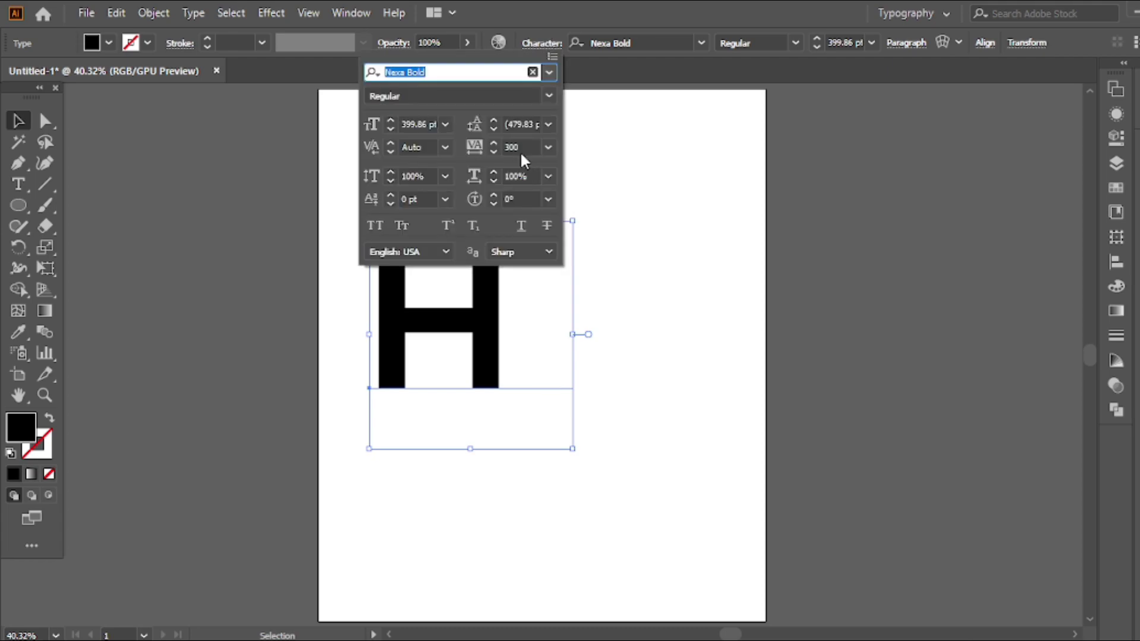
{"action": "left_click", "coordinate": [549, 148]}
{"action": "left_click", "coordinate": [580, 287]}
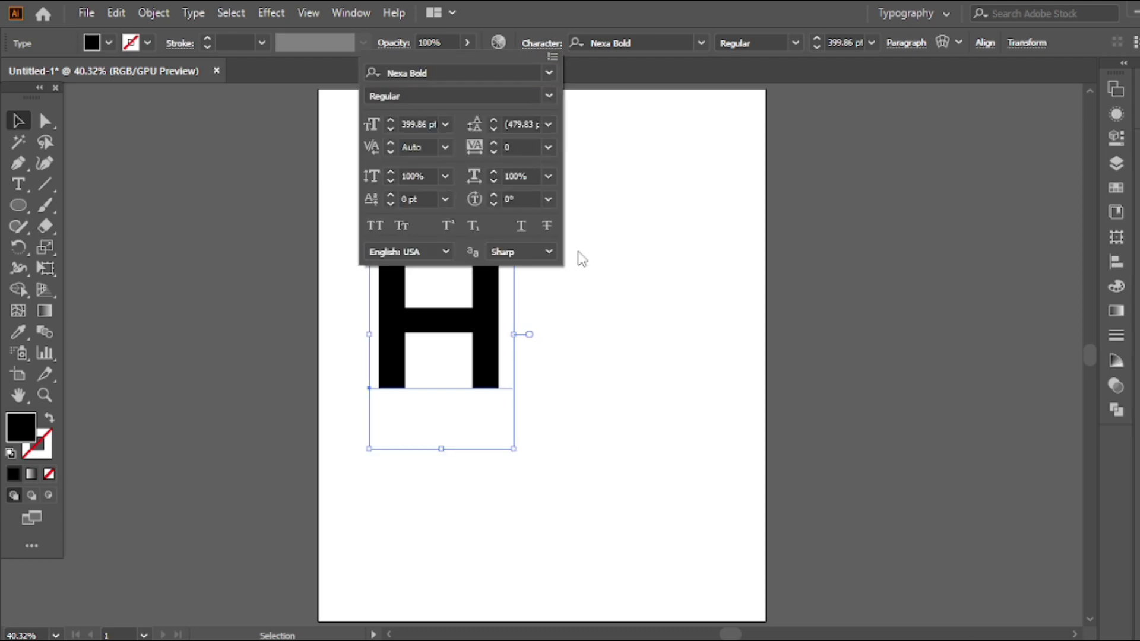
{"action": "mouse_move", "coordinate": [454, 321]}
{"action": "left_mouse_down"}
{"action": "mouse_move", "coordinate": [459, 351]}
{"action": "mouse_move", "coordinate": [623, 369]}
{"action": "left_mouse_up"}
{"action": "left_click", "coordinate": [550, 308]}
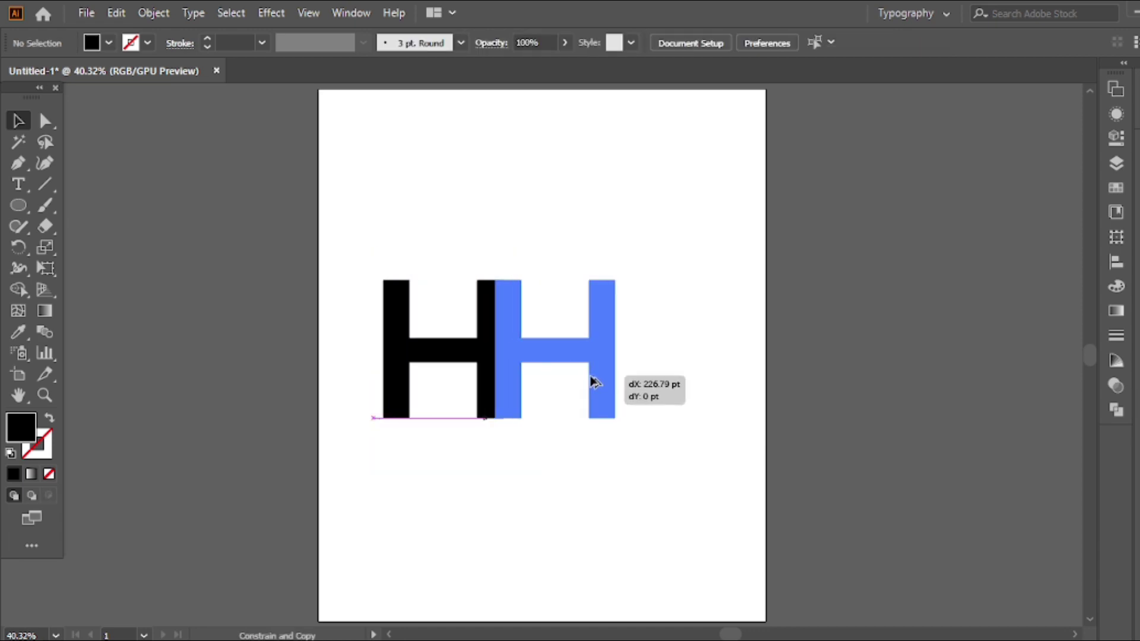
Step: Retype the duplicated H as an R
{"action": "key", "text": "t"}
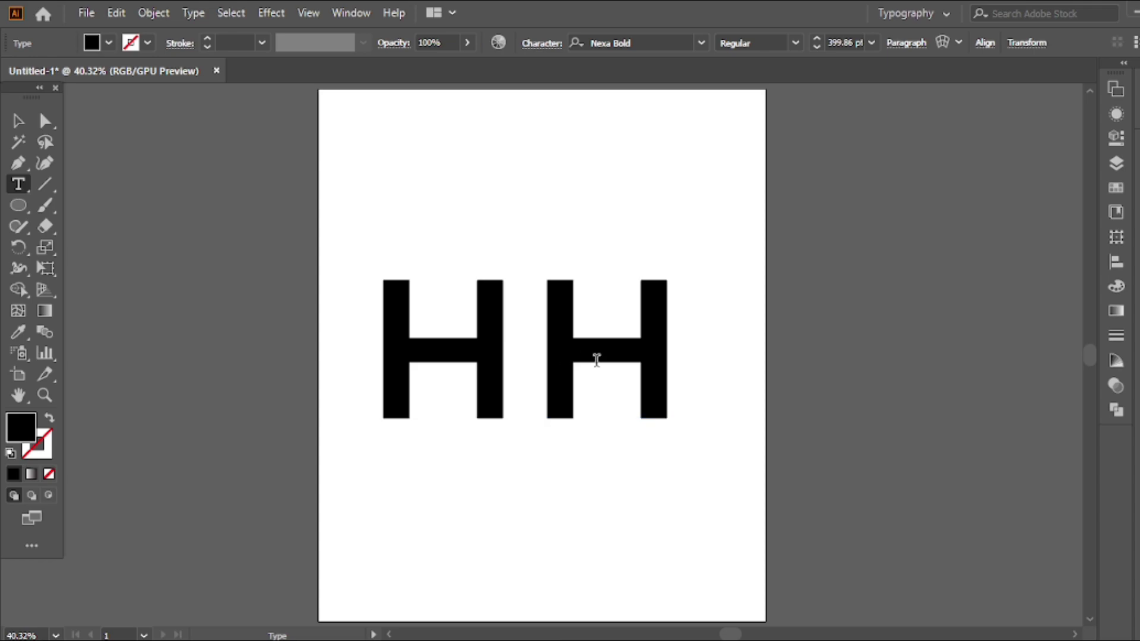
{"action": "double_click", "coordinate": [597, 360]}
{"action": "type", "text": "R"}
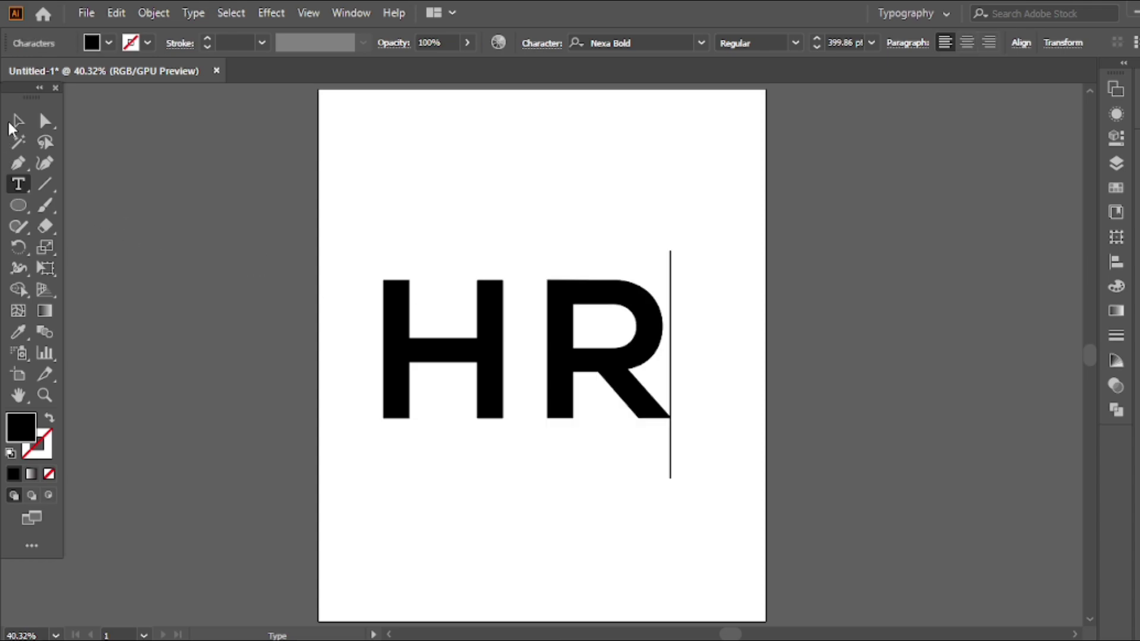
{"action": "key", "text": "Escape"}
Step: Expand both the H and R into outline shapes with Object > Expand
{"action": "left_click", "coordinate": [457, 317], "text": "shift"}
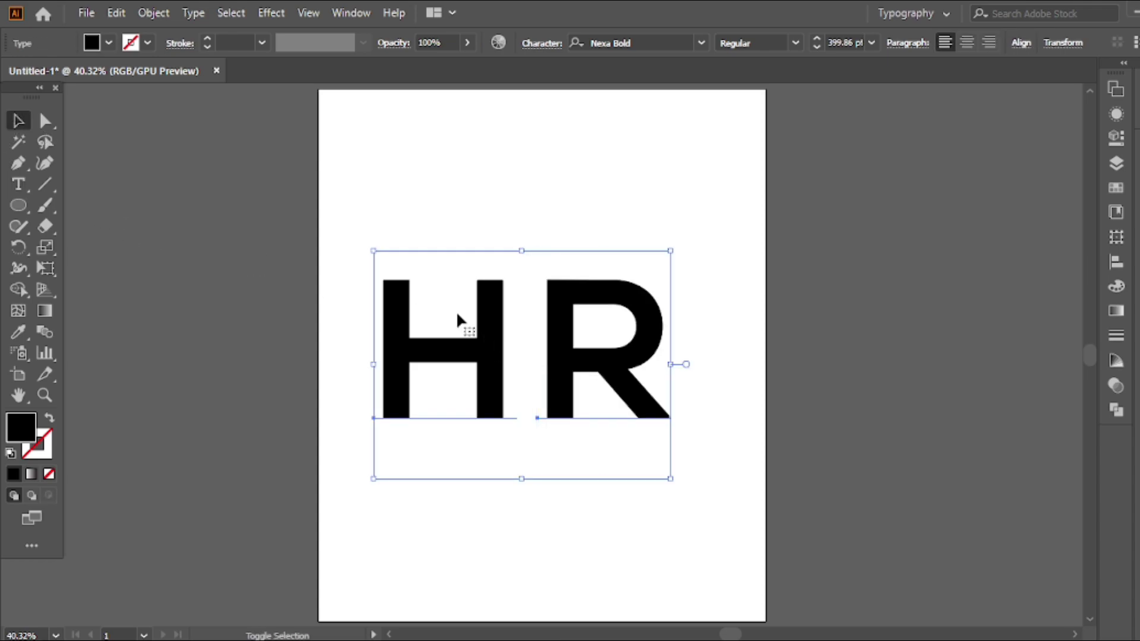
{"action": "left_click", "coordinate": [154, 13]}
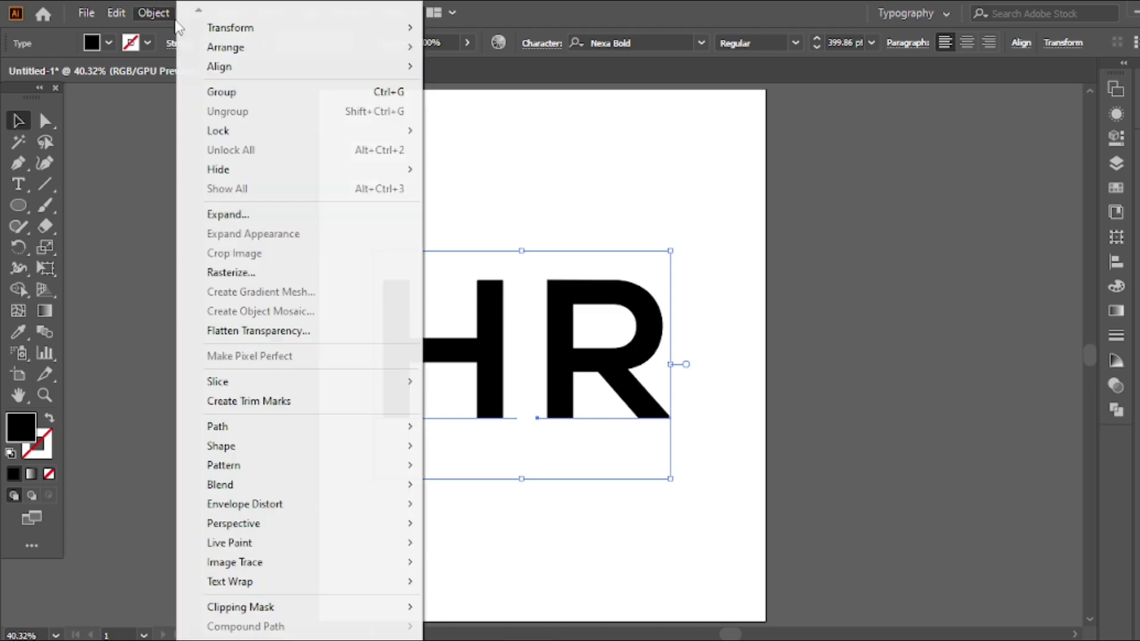
{"action": "left_click", "coordinate": [231, 217]}
{"action": "left_click", "coordinate": [554, 427]}
{"action": "left_click", "coordinate": [520, 320]}
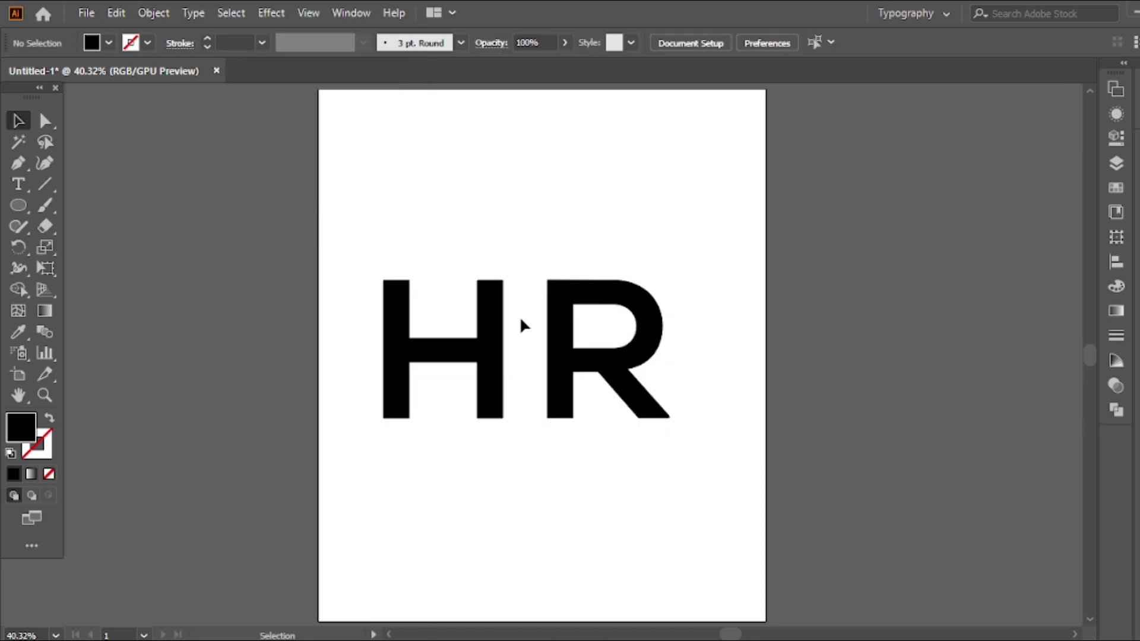
{"action": "left_click", "coordinate": [499, 338]}
{"action": "left_click", "coordinate": [538, 246]}
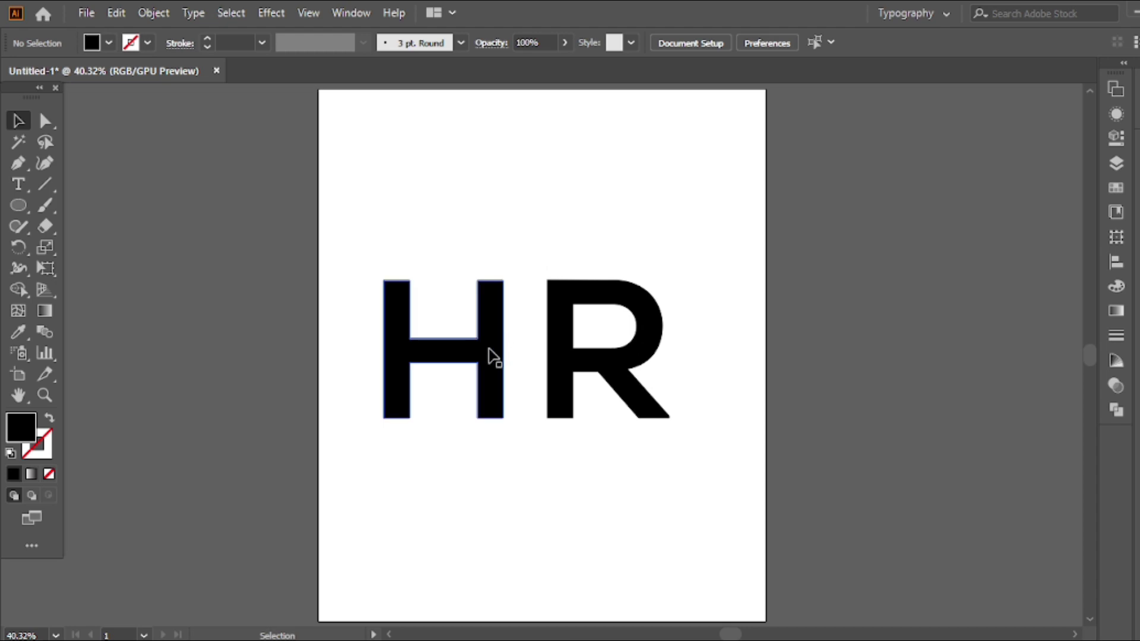
Step: Draw a diagonal line across the H's right side and select it with the H
{"action": "key", "text": "p"}
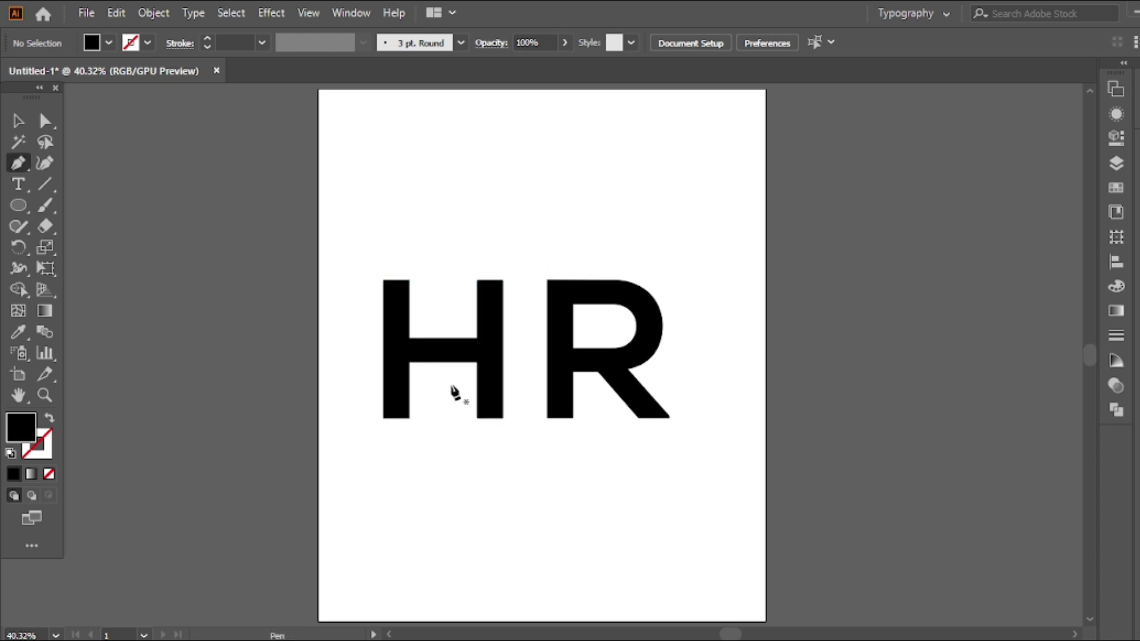
{"action": "left_click", "coordinate": [418, 429]}
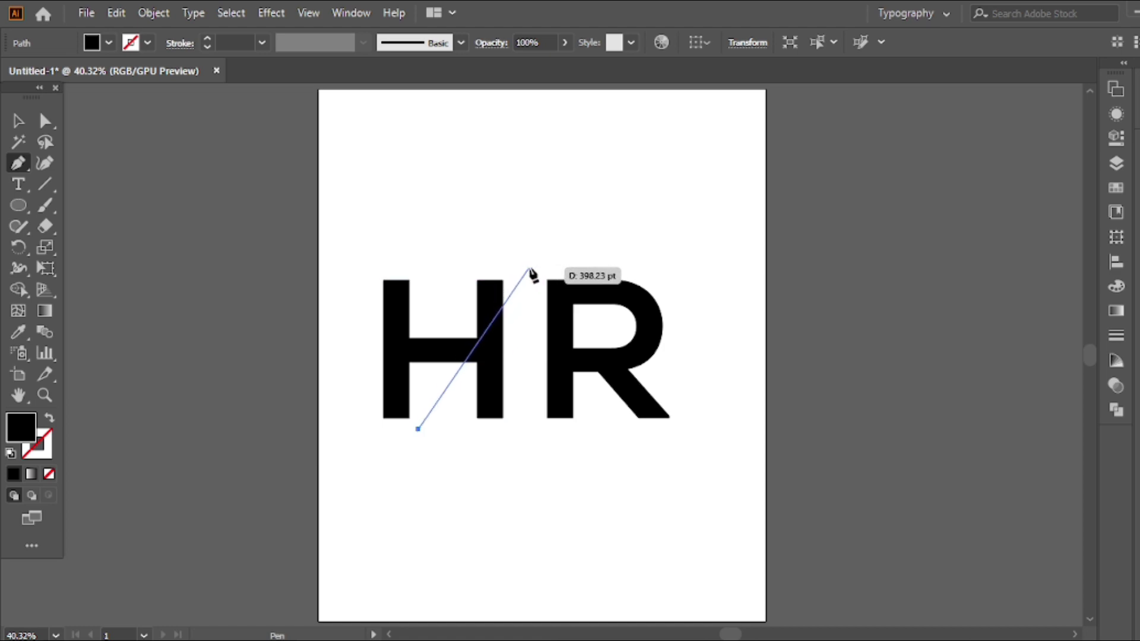
{"action": "left_click", "coordinate": [532, 267]}
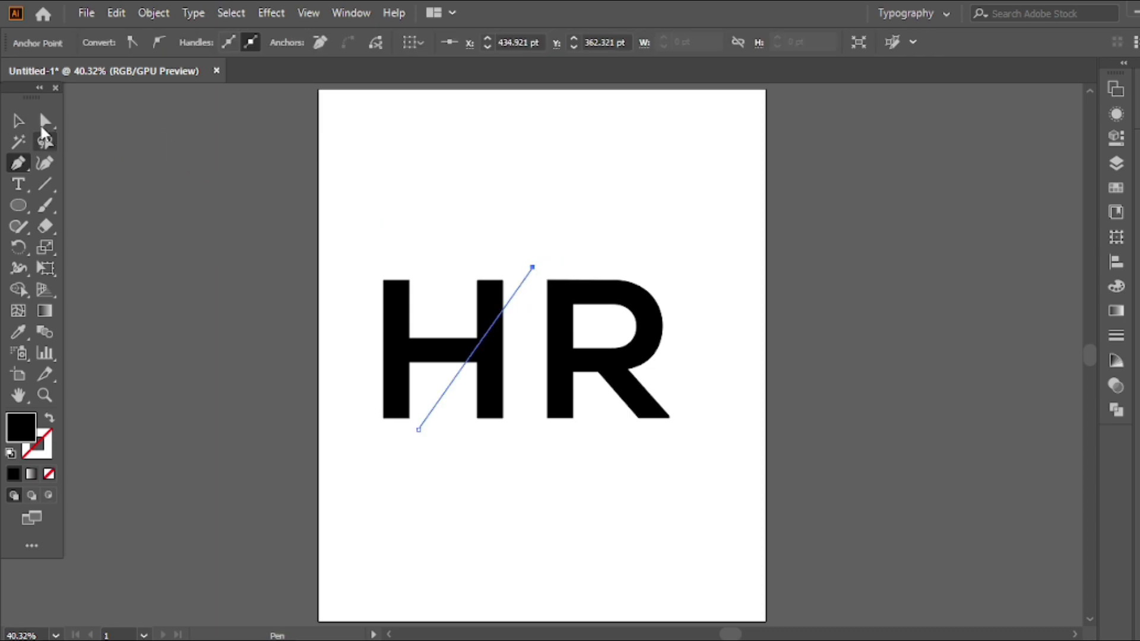
{"action": "left_click", "coordinate": [18, 121]}
{"action": "left_click_drag", "start_coordinate": [367, 222], "coordinate": [512, 397]}
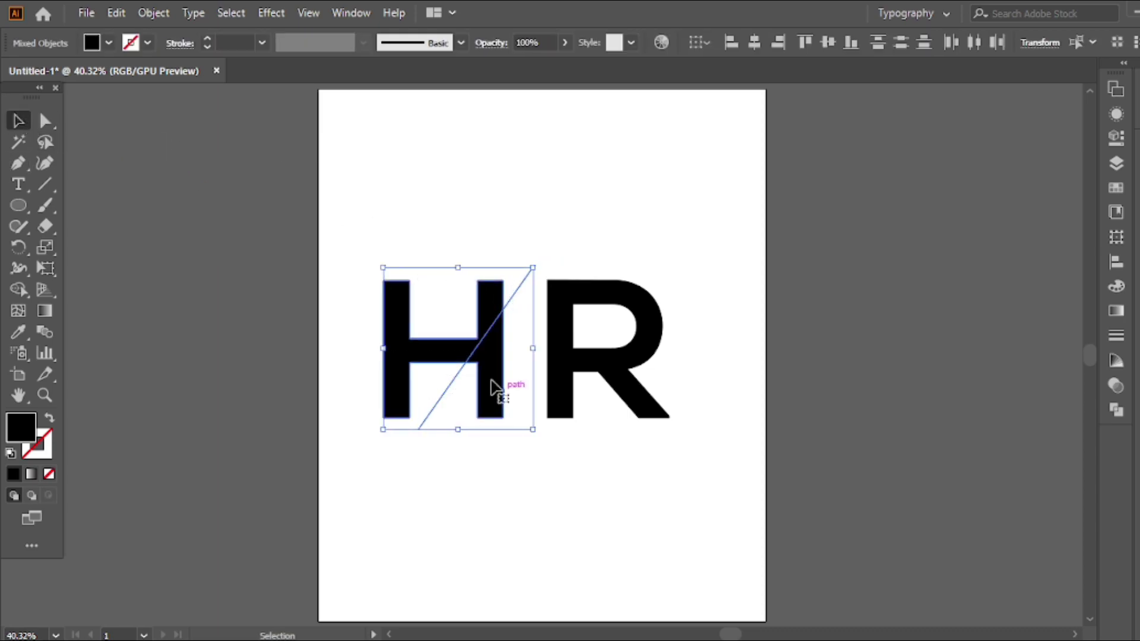
Step: Delete the part of the H right of the line using Shape Builder
{"action": "left_click", "coordinate": [18, 290]}
{"action": "left_click", "coordinate": [494, 383], "text": "alt"}
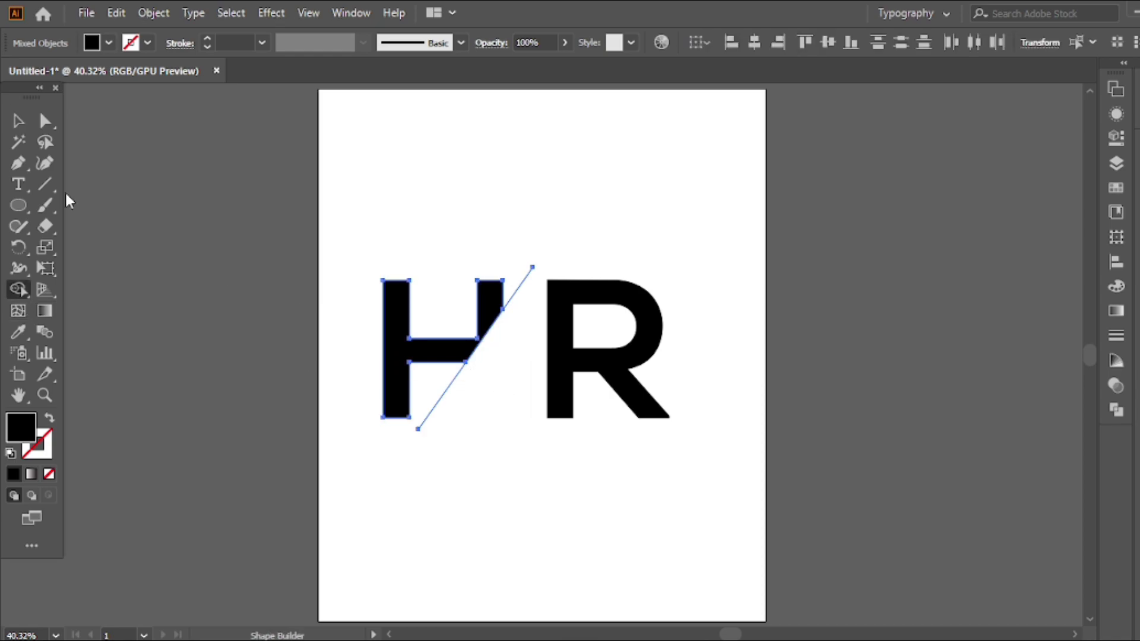
{"action": "left_click", "coordinate": [17, 122]}
{"action": "left_click", "coordinate": [408, 173]}
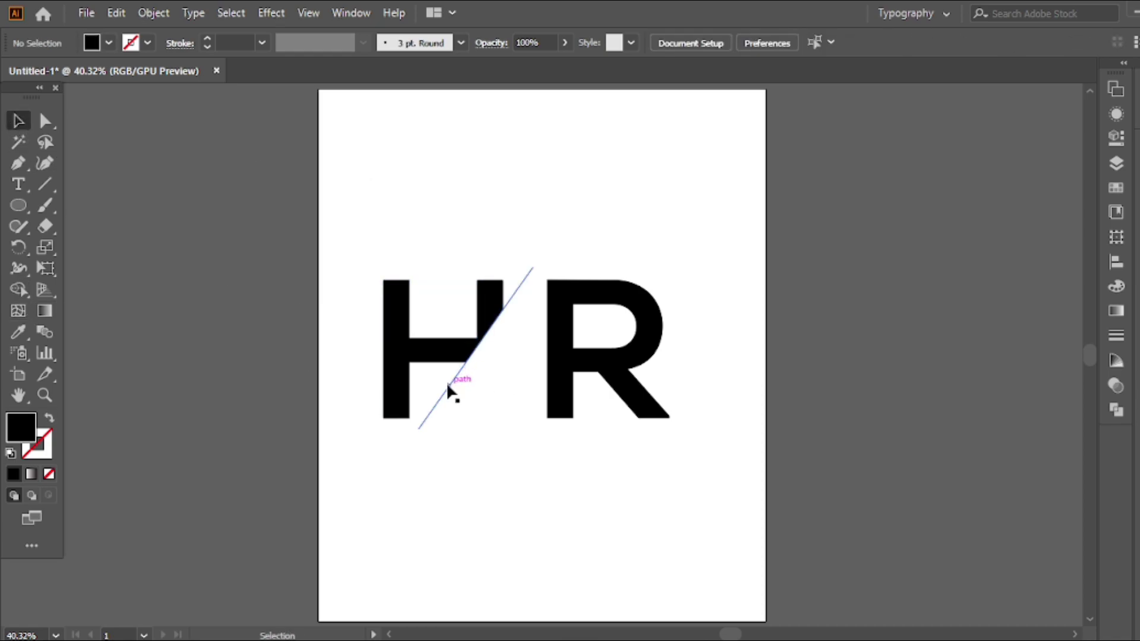
{"action": "left_click", "coordinate": [447, 390]}
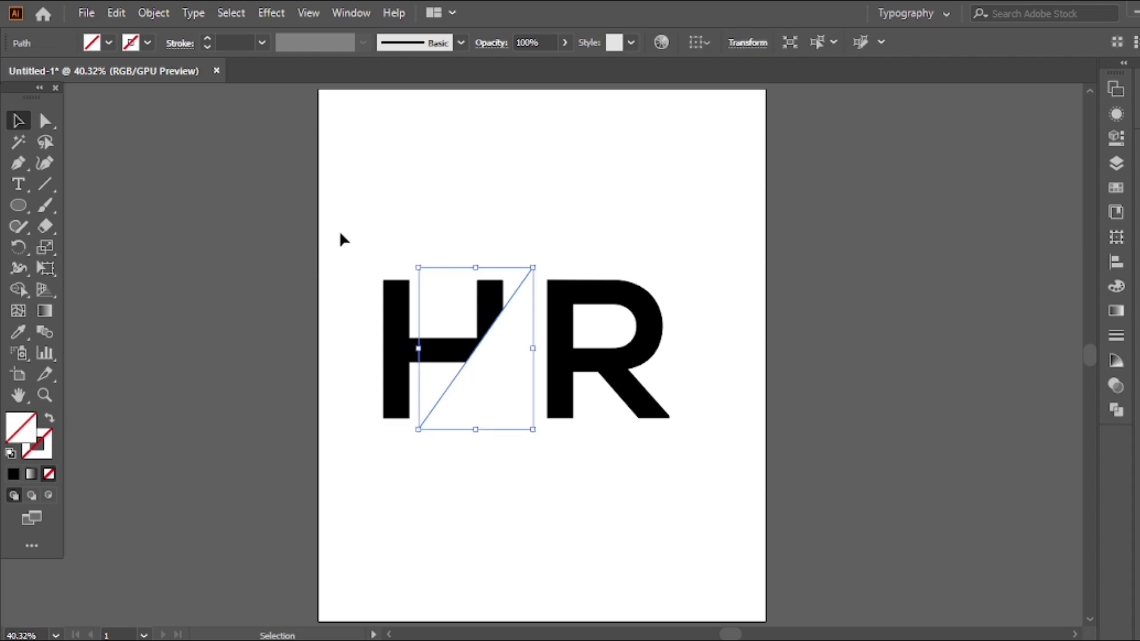
{"action": "left_click", "coordinate": [455, 384]}
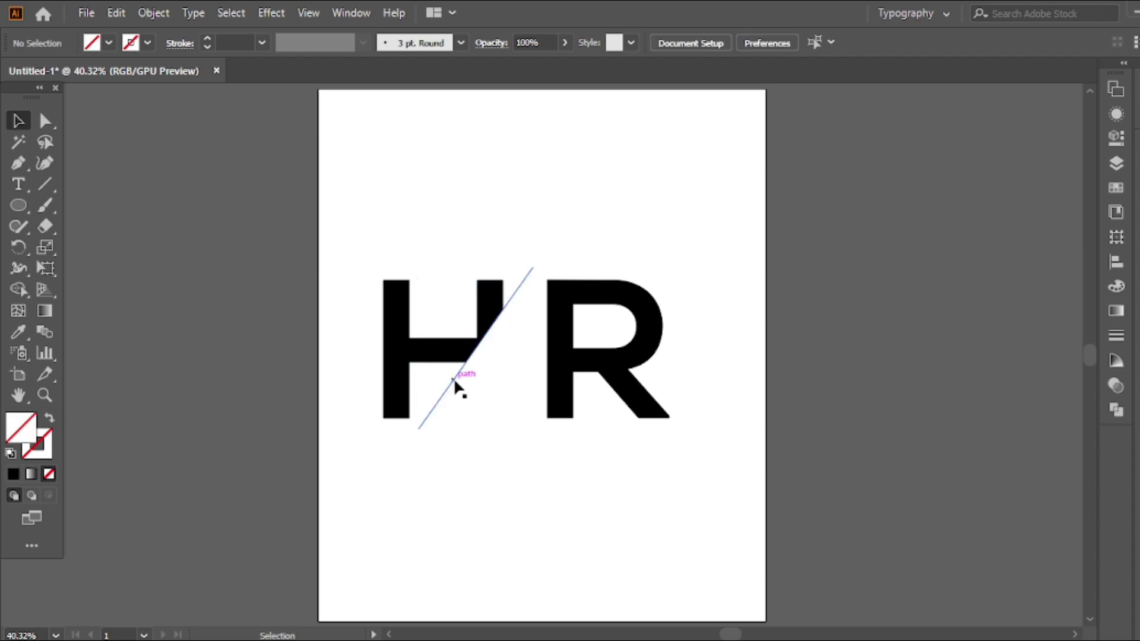
{"action": "left_click", "coordinate": [454, 378]}
Step: Draw a slanted cutting shape from the H's inner corner up its right edge
{"action": "key", "text": "p"}
{"action": "left_click", "coordinate": [465, 362]}
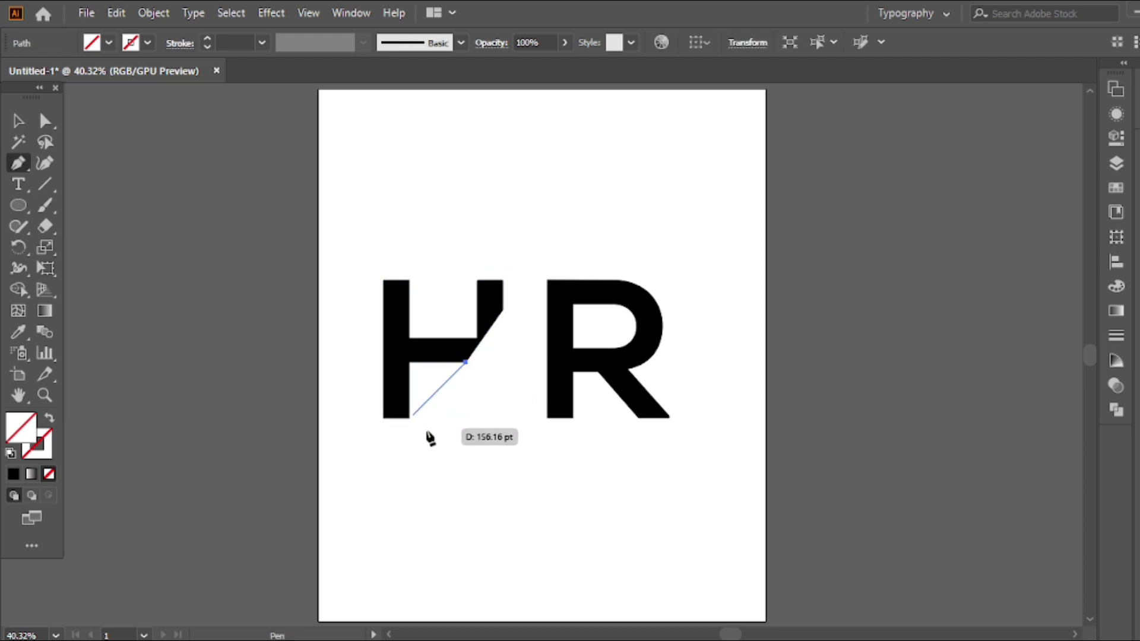
{"action": "left_click", "coordinate": [412, 455]}
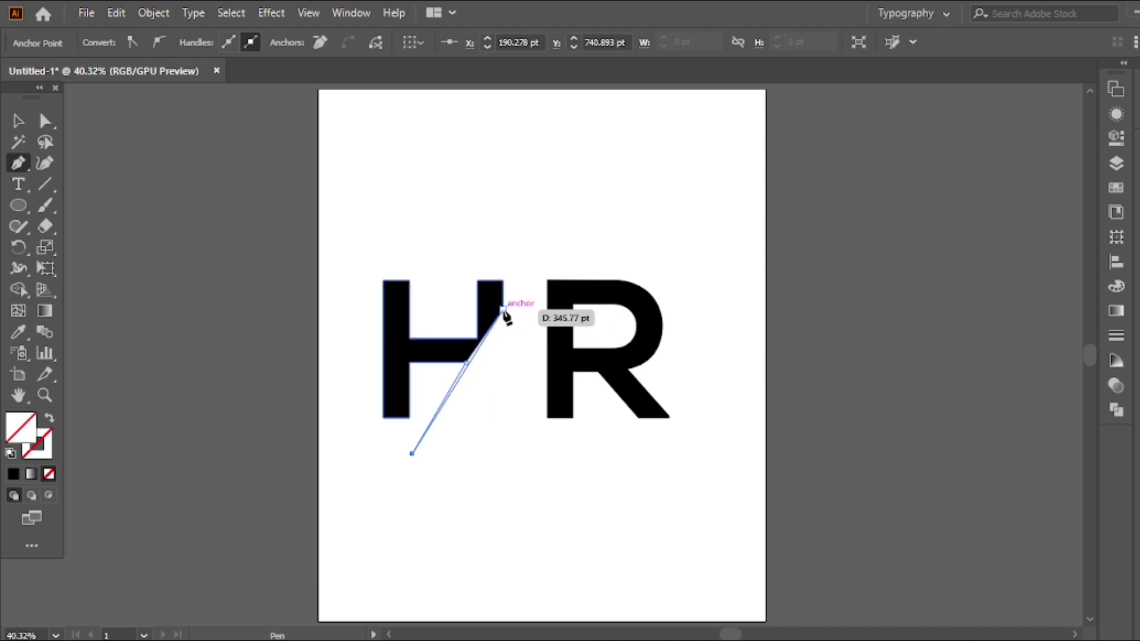
{"action": "left_click", "coordinate": [503, 354]}
{"action": "key", "text": "ctrl+z"}
{"action": "left_click", "coordinate": [503, 330]}
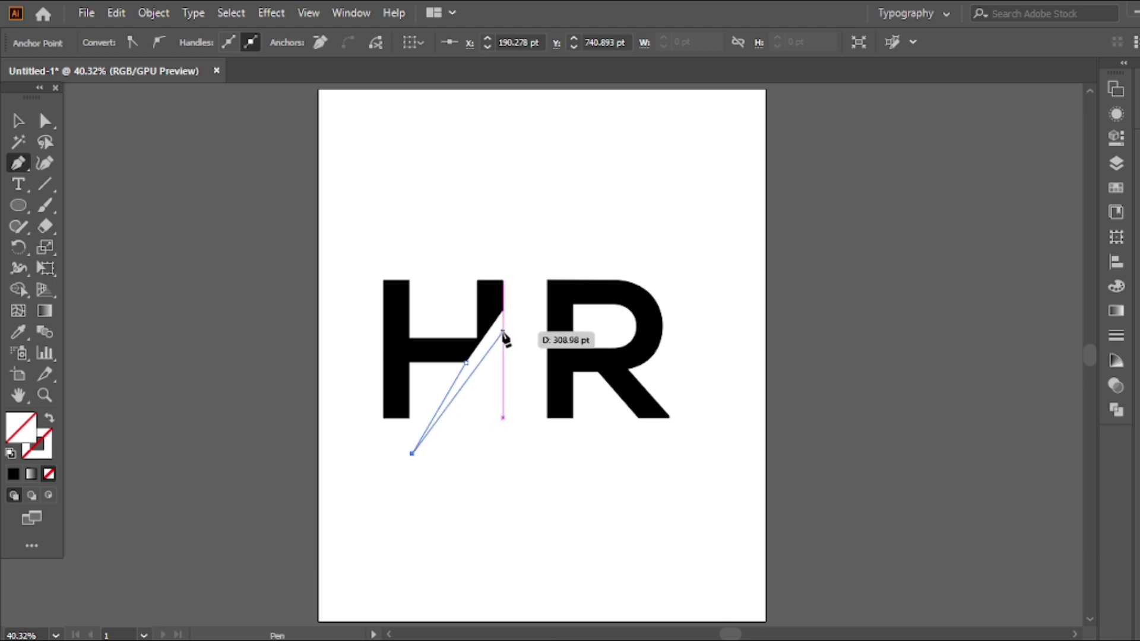
{"action": "left_click", "coordinate": [503, 309]}
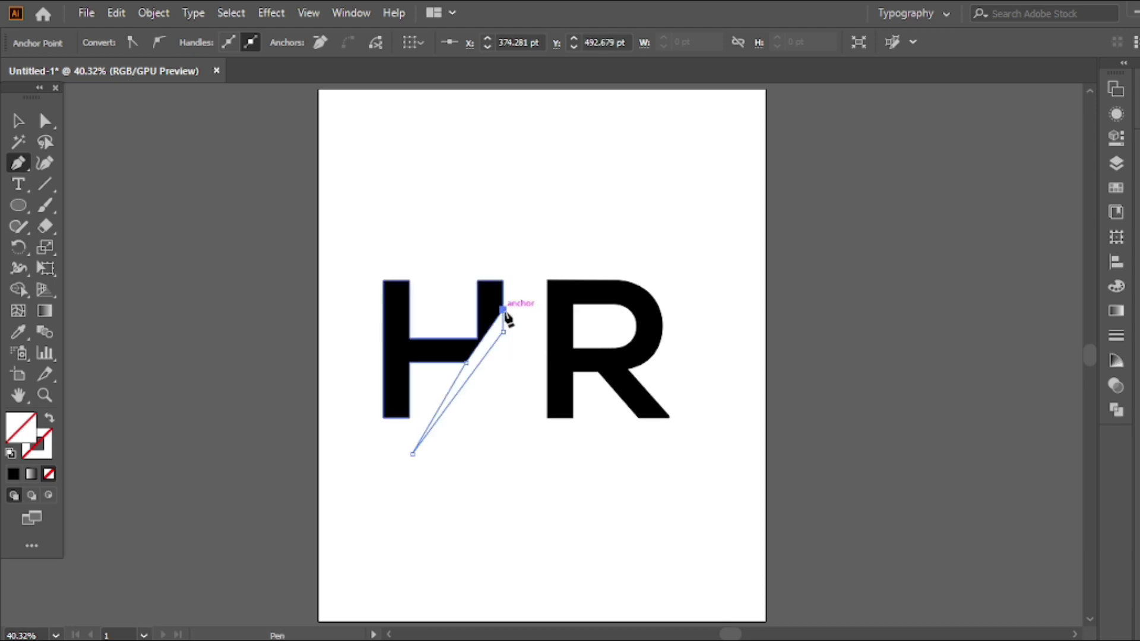
{"action": "left_click", "coordinate": [504, 281]}
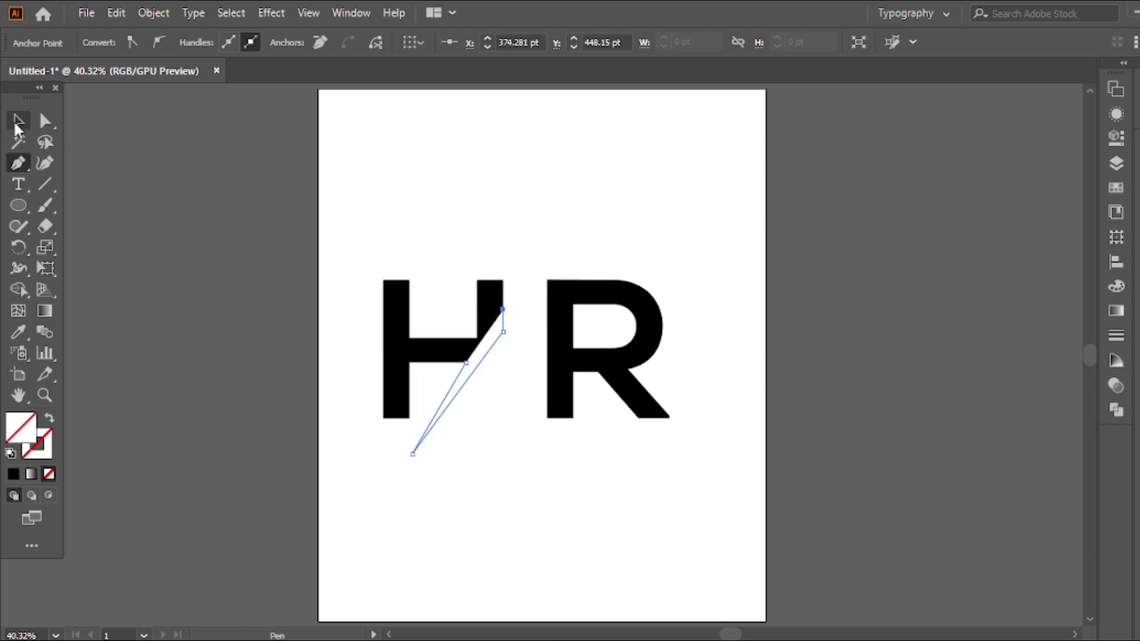
Step: Merge the H and the slanted shape into one using Shape Builder
{"action": "key", "text": "v"}
{"action": "left_click", "coordinate": [499, 216]}
{"action": "left_click_drag", "start_coordinate": [498, 213], "coordinate": [377, 435]}
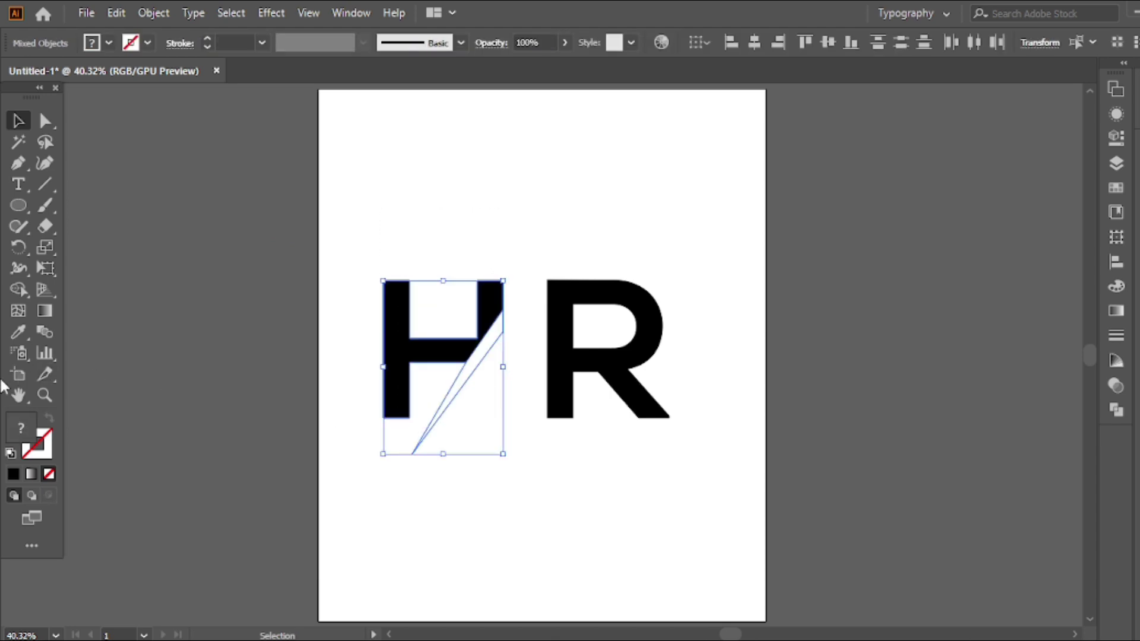
{"action": "left_click", "coordinate": [24, 293]}
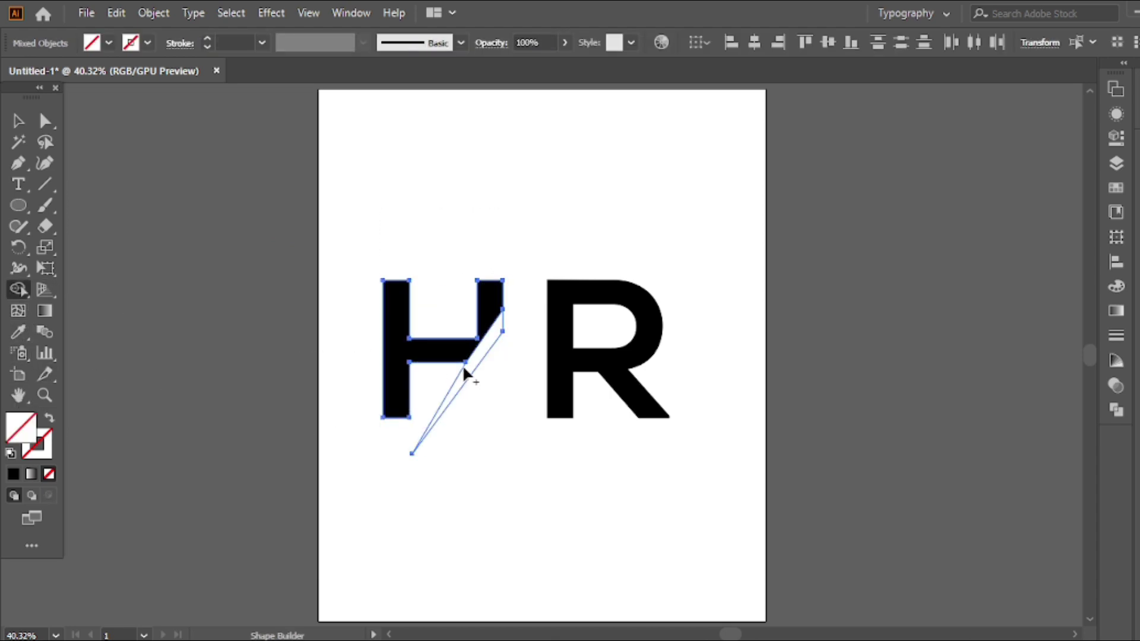
{"action": "left_click_drag", "start_coordinate": [464, 367], "coordinate": [497, 297]}
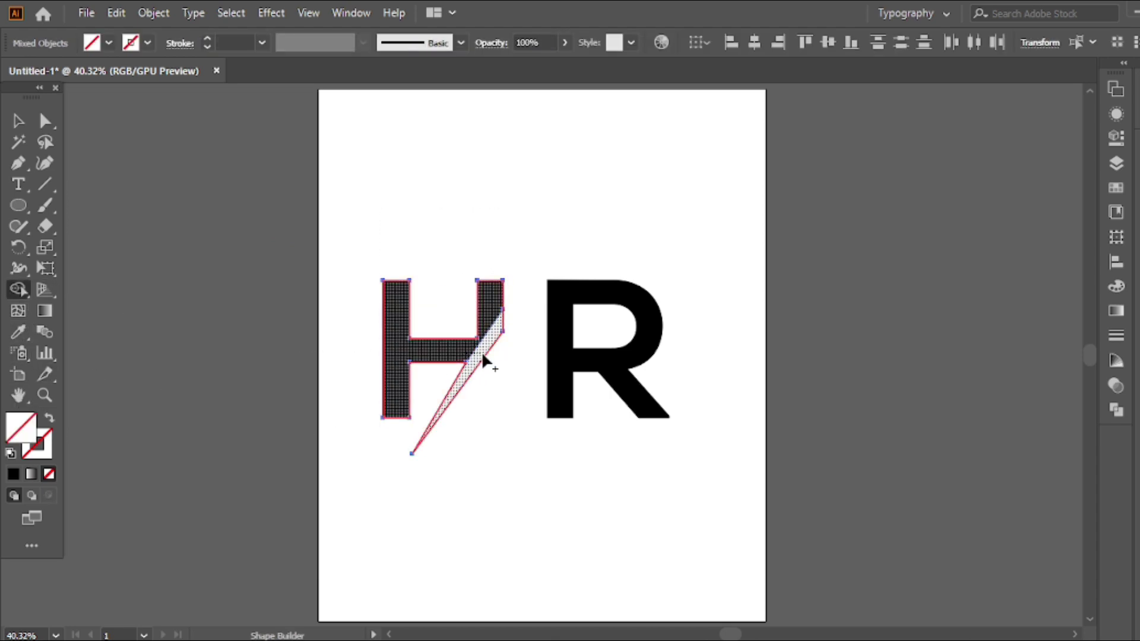
Step: Give the H a solid black fill with no stroke
{"action": "left_click", "coordinate": [26, 122]}
{"action": "left_click", "coordinate": [9, 455]}
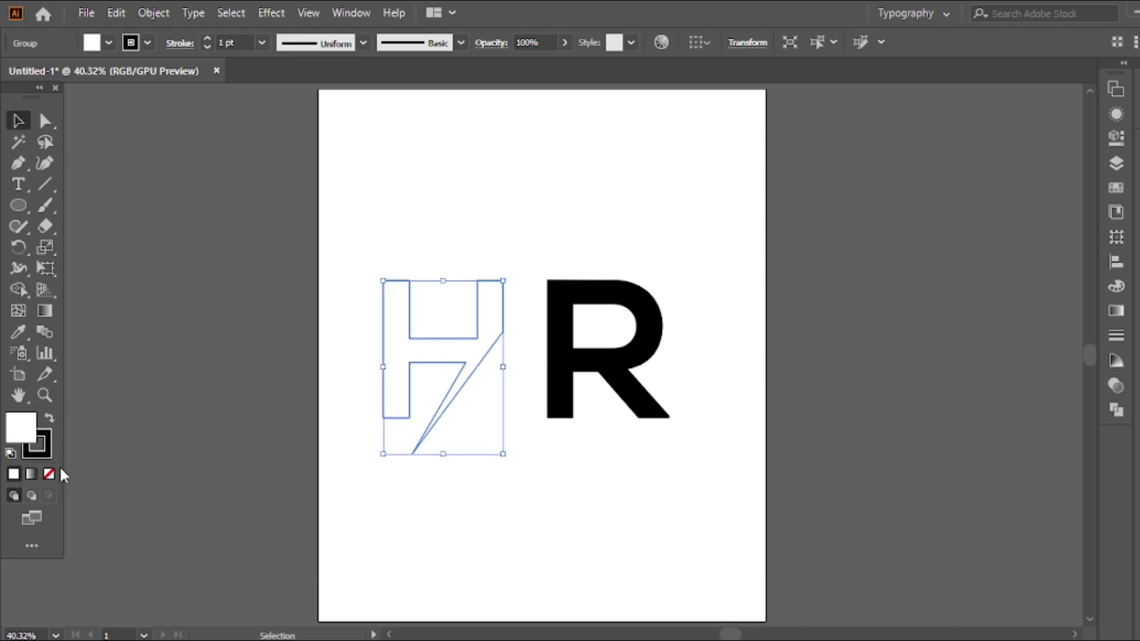
{"action": "left_click", "coordinate": [49, 419]}
{"action": "left_click", "coordinate": [52, 462]}
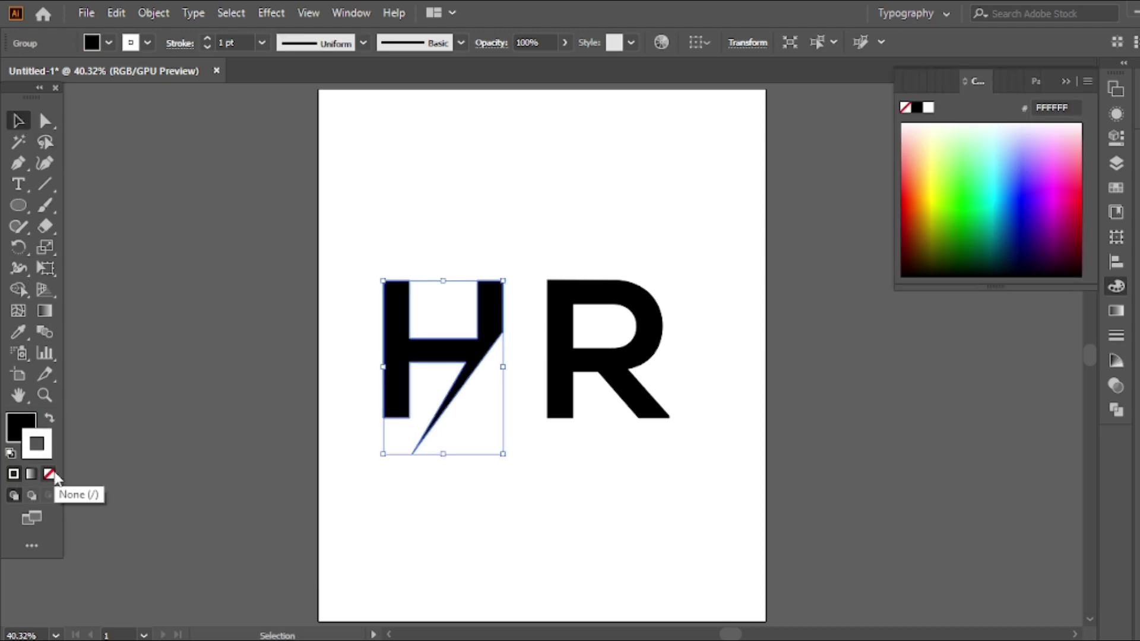
{"action": "left_click", "coordinate": [21, 431]}
{"action": "left_click", "coordinate": [737, 211]}
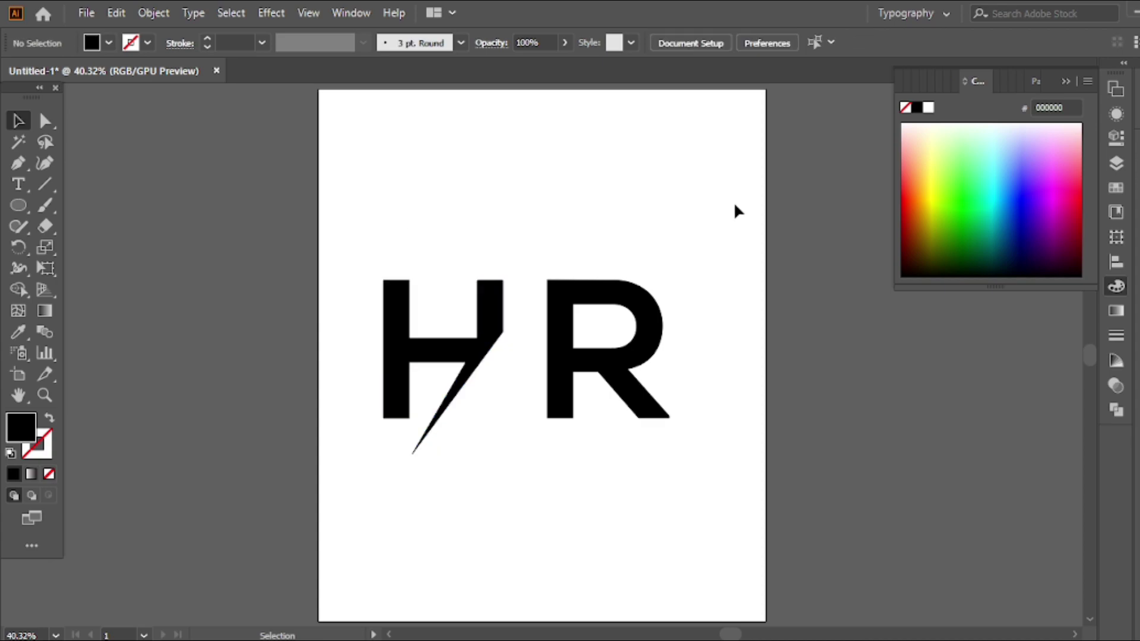
{"action": "left_click", "coordinate": [1066, 81]}
Step: Move the R beside the H and draw a diagonal line across its upper-left corner
{"action": "left_click_drag", "start_coordinate": [560, 321], "coordinate": [508, 409]}
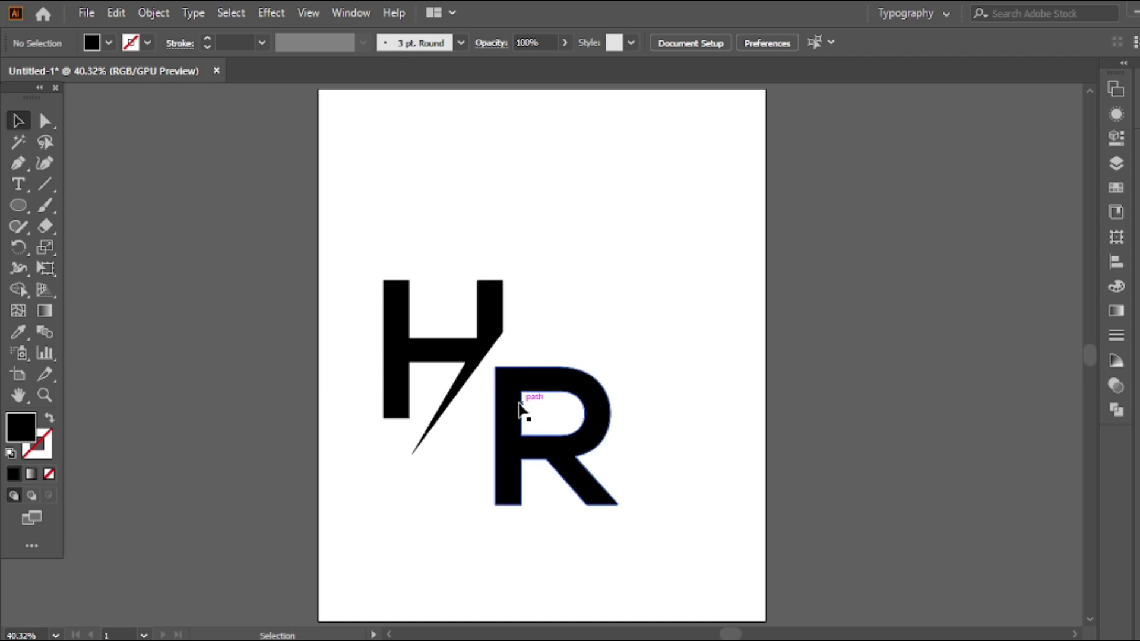
{"action": "key", "text": "p"}
{"action": "left_click", "coordinate": [486, 442]}
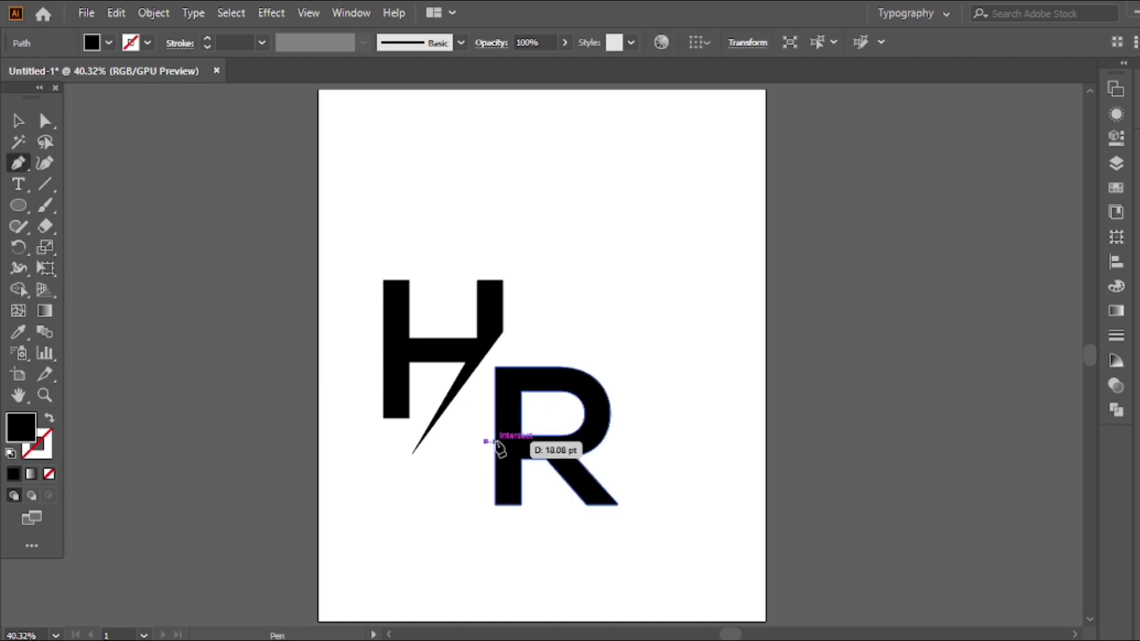
{"action": "left_click", "coordinate": [492, 439], "text": "ctrl"}
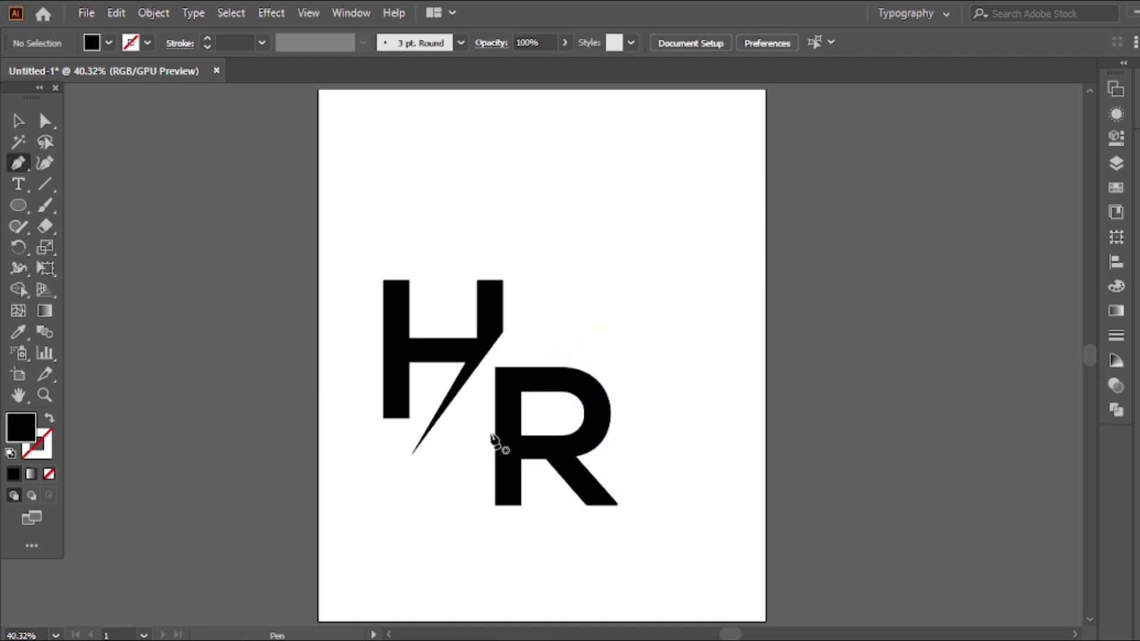
{"action": "left_click", "coordinate": [484, 436]}
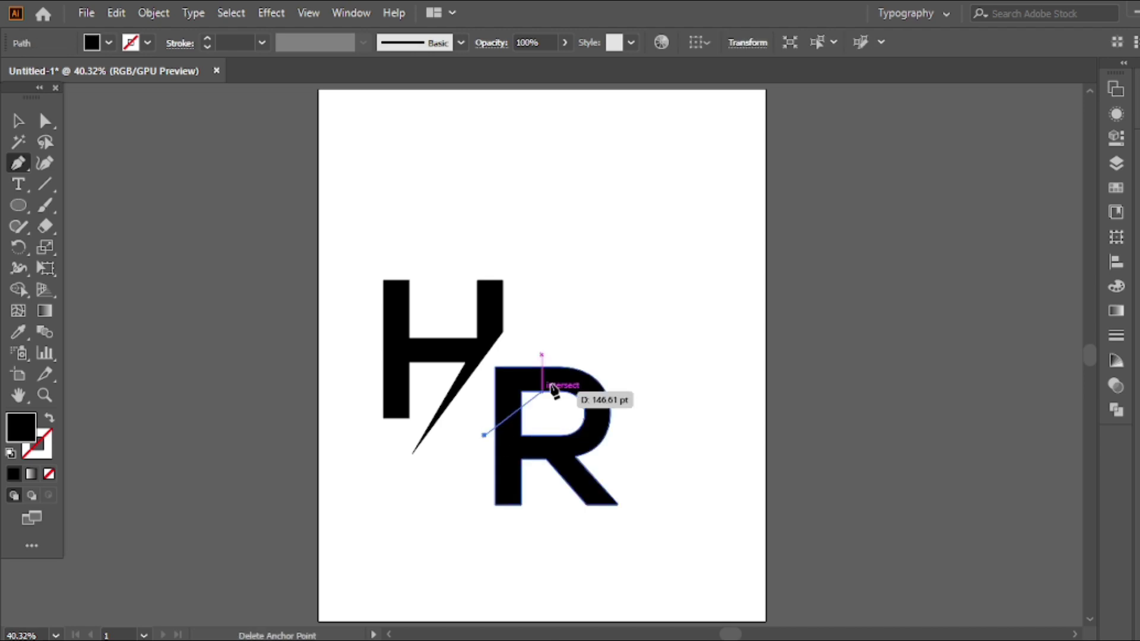
{"action": "left_click", "coordinate": [633, 295]}
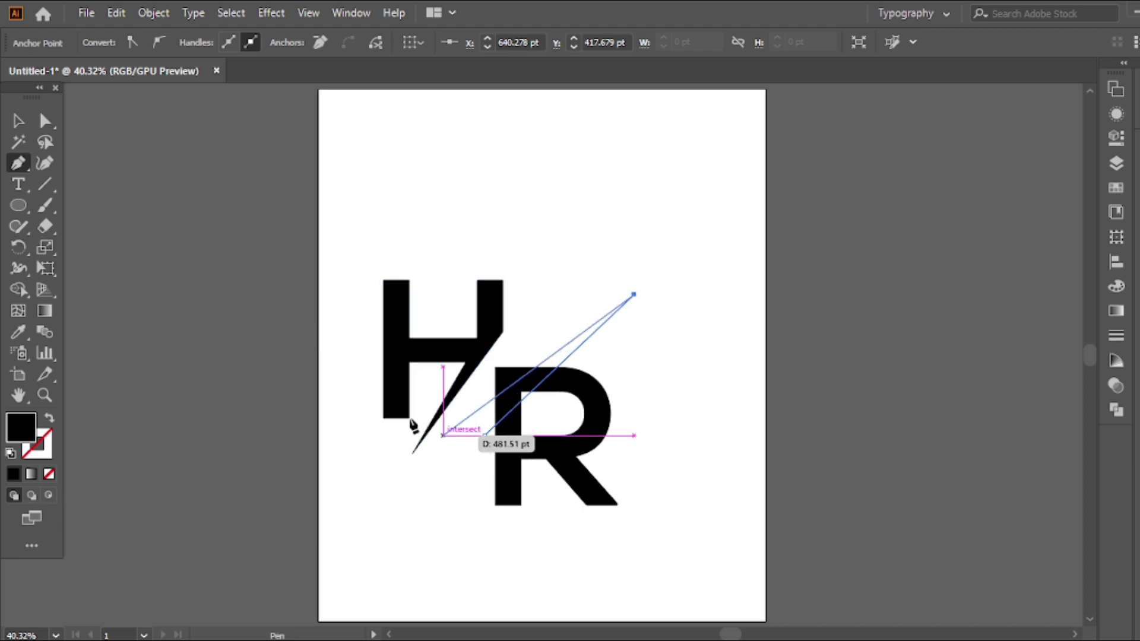
{"action": "key", "text": "v"}
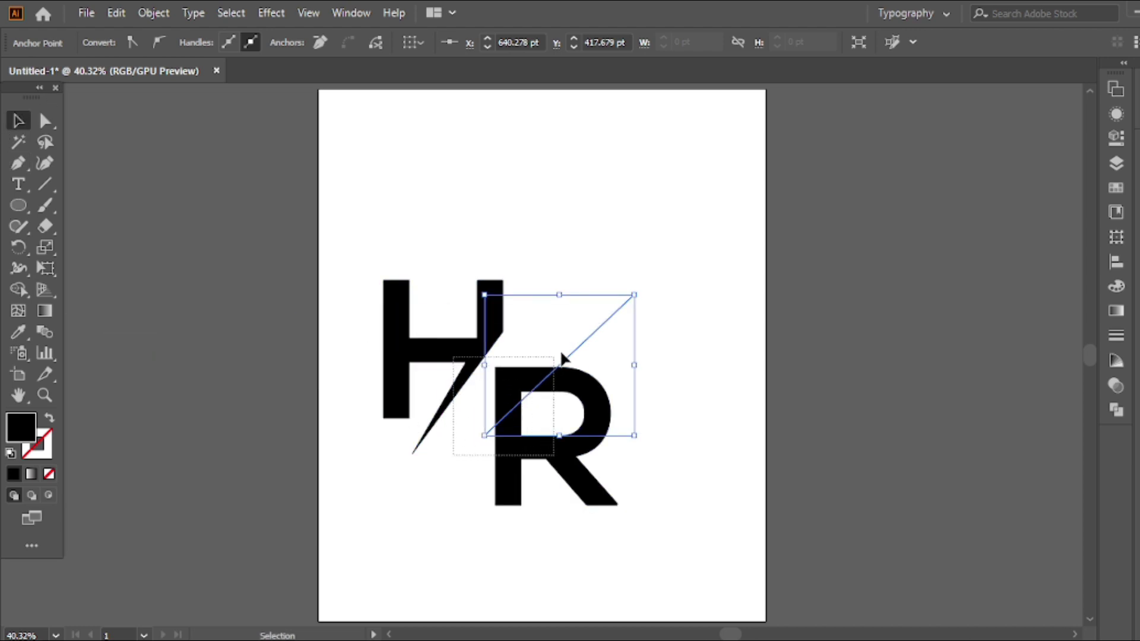
Step: Delete the R's upper-left corner and leftover sliver with Shape Builder
{"action": "left_click", "coordinate": [571, 341]}
{"action": "left_click_drag", "start_coordinate": [443, 466], "coordinate": [561, 401]}
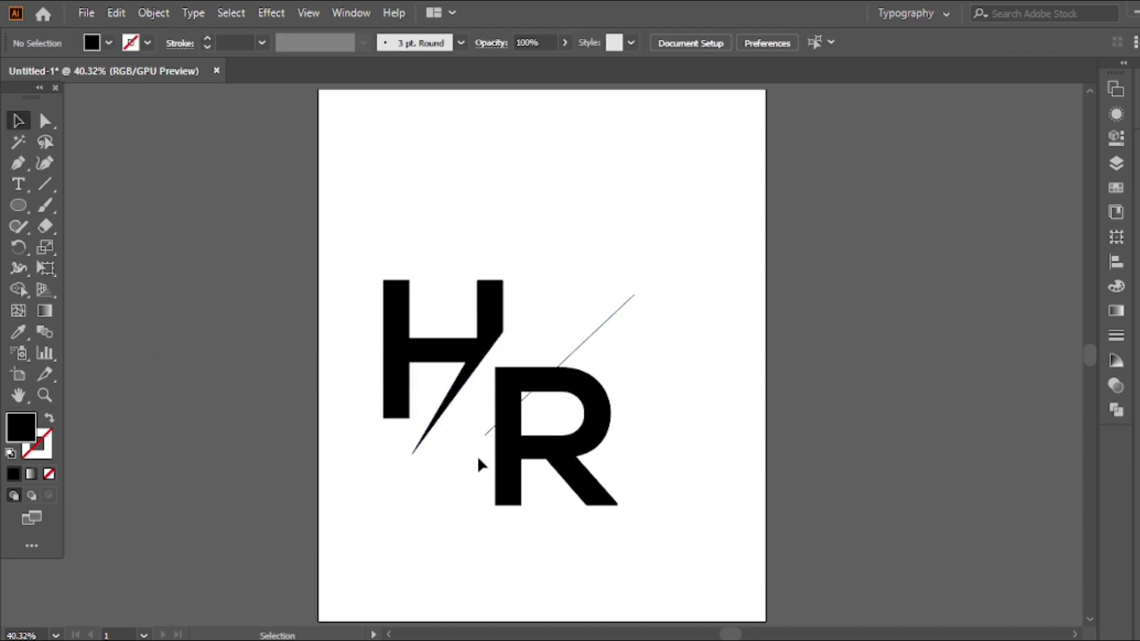
{"action": "left_click_drag", "start_coordinate": [608, 343], "coordinate": [555, 384]}
{"action": "left_click", "coordinate": [18, 287]}
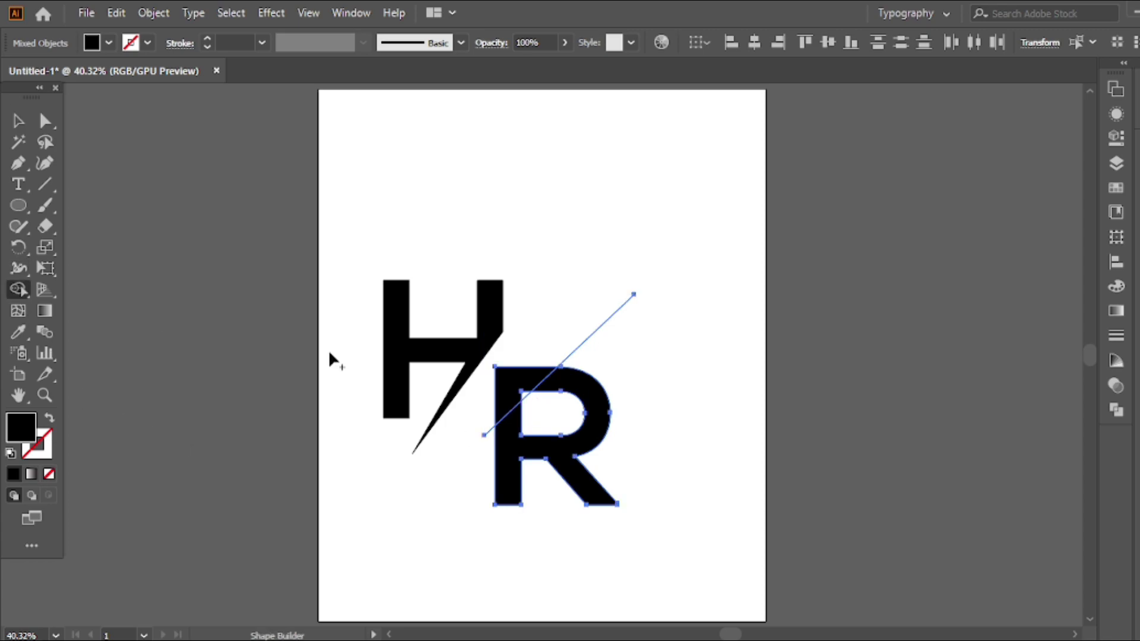
{"action": "left_click", "coordinate": [502, 391], "text": "alt"}
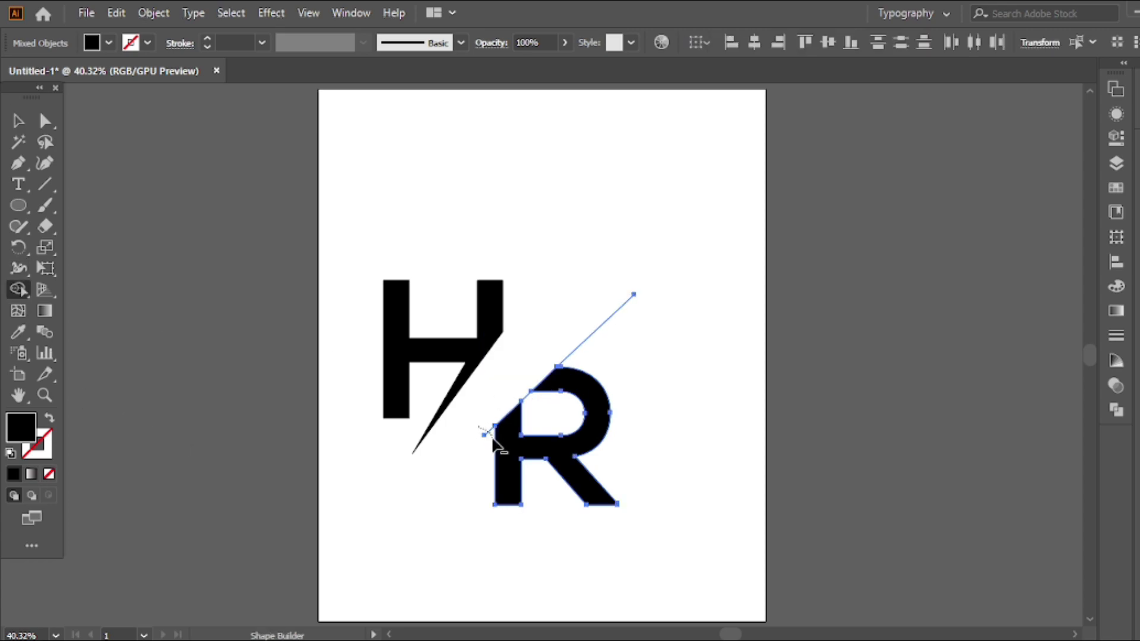
{"action": "left_click_drag", "start_coordinate": [493, 438], "coordinate": [494, 441]}
Step: Draw a thin triangle from the R's cut corner to a tip up and right
{"action": "left_click", "coordinate": [18, 120]}
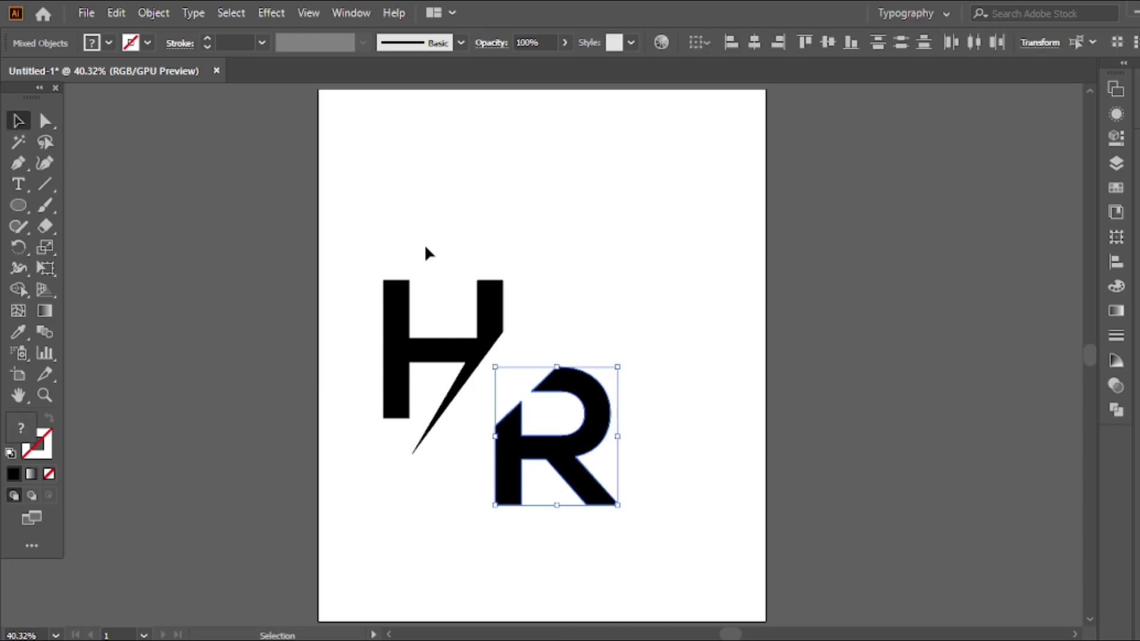
{"action": "left_click", "coordinate": [579, 282]}
{"action": "key", "text": "p"}
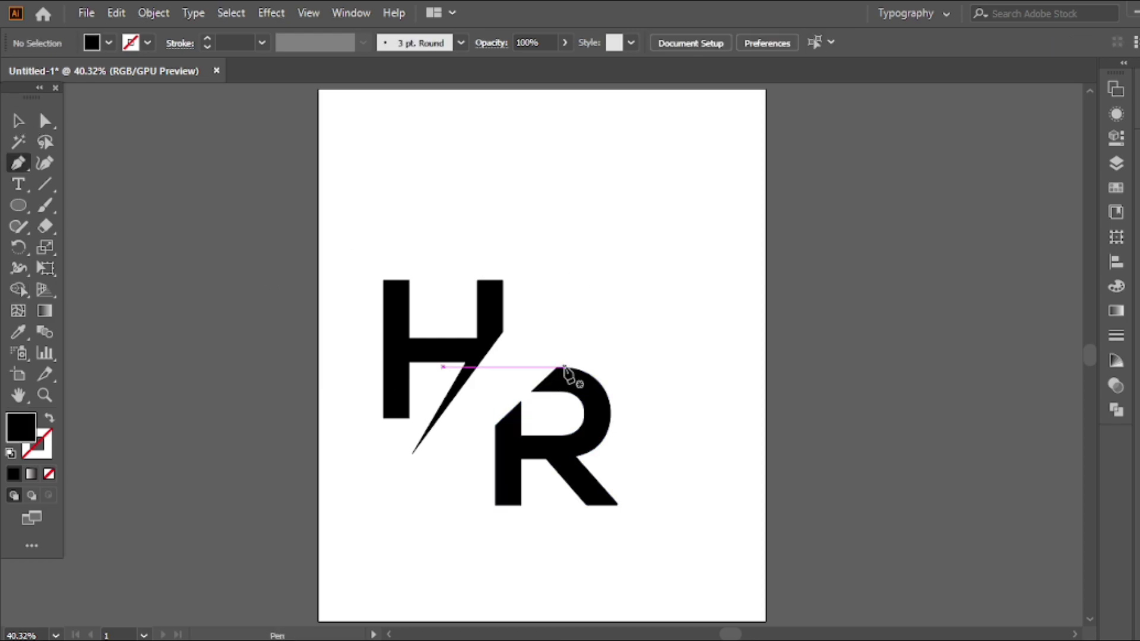
{"action": "left_click", "coordinate": [530, 392]}
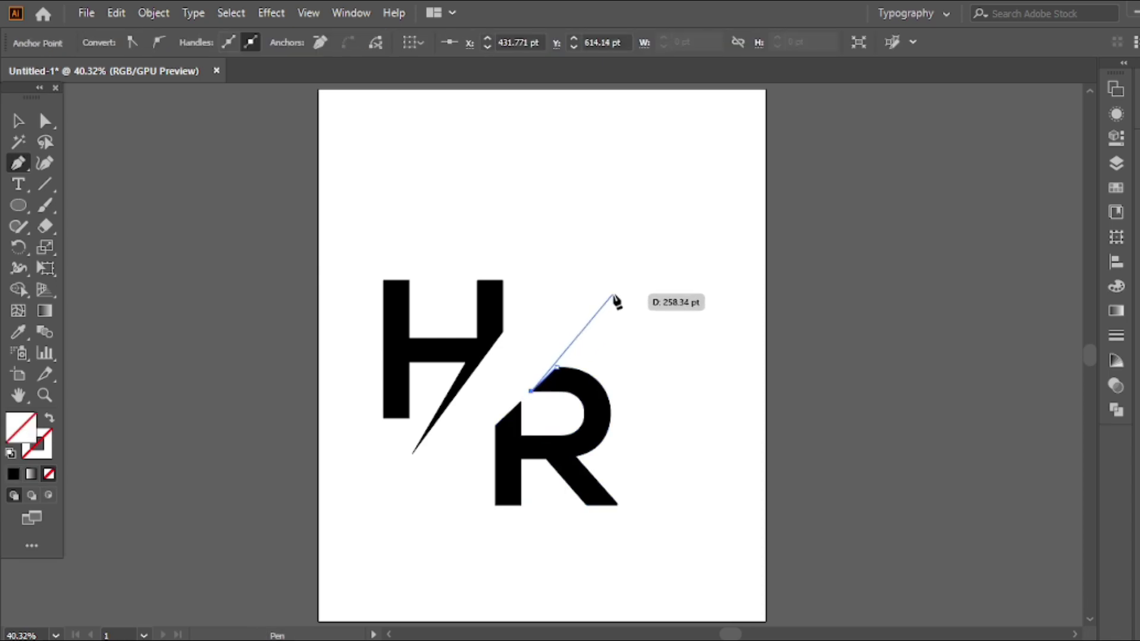
{"action": "left_click", "coordinate": [553, 367]}
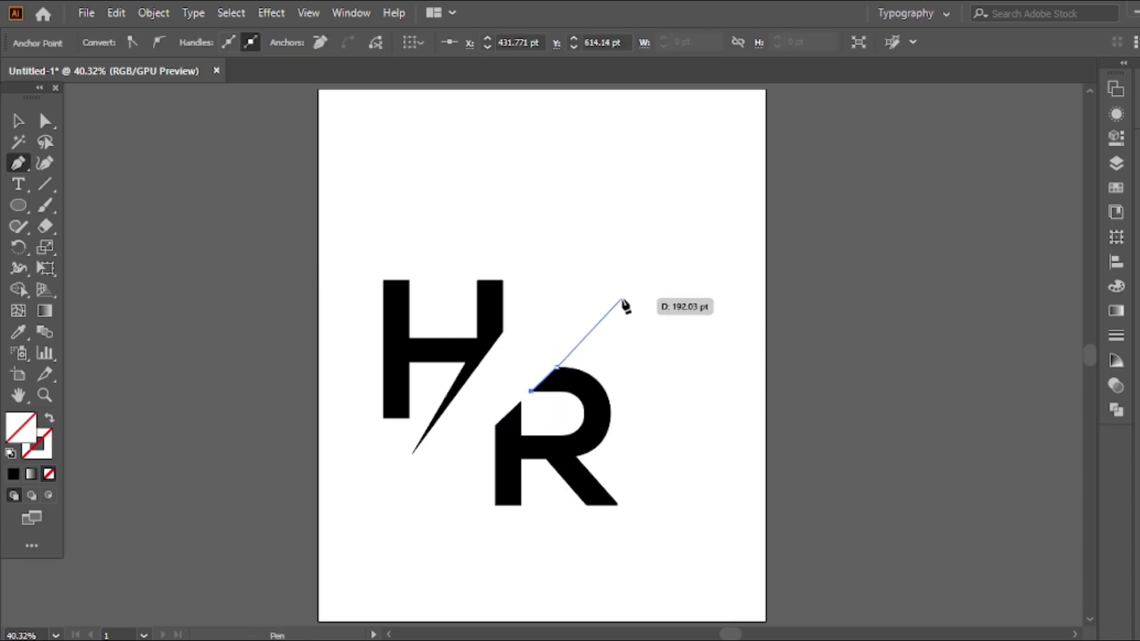
{"action": "left_click", "coordinate": [635, 288]}
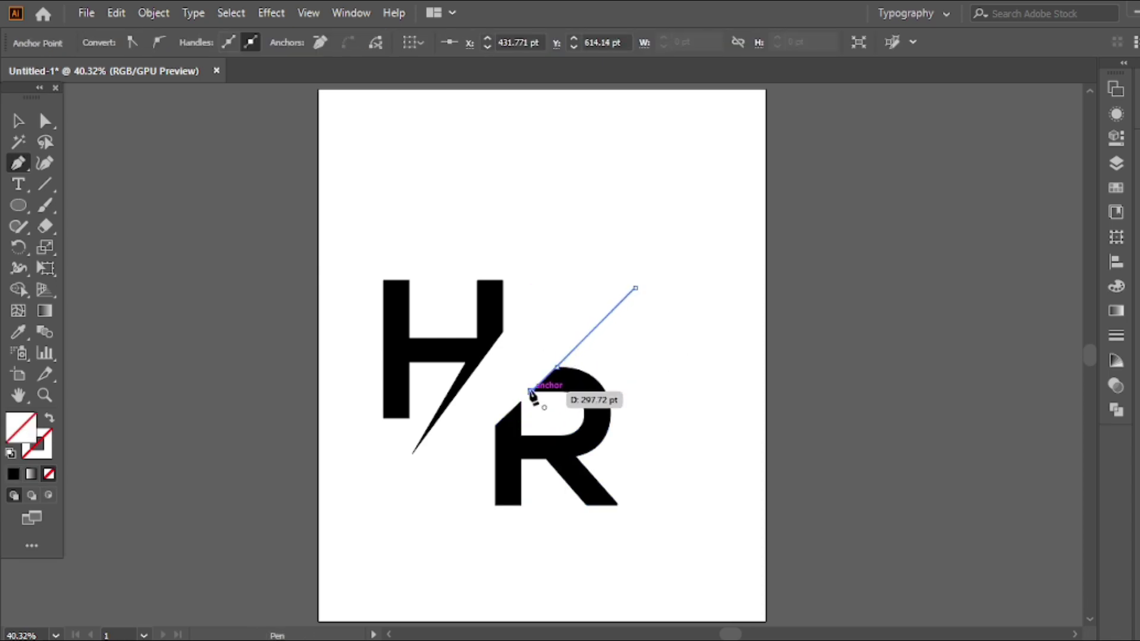
{"action": "left_click", "coordinate": [522, 392]}
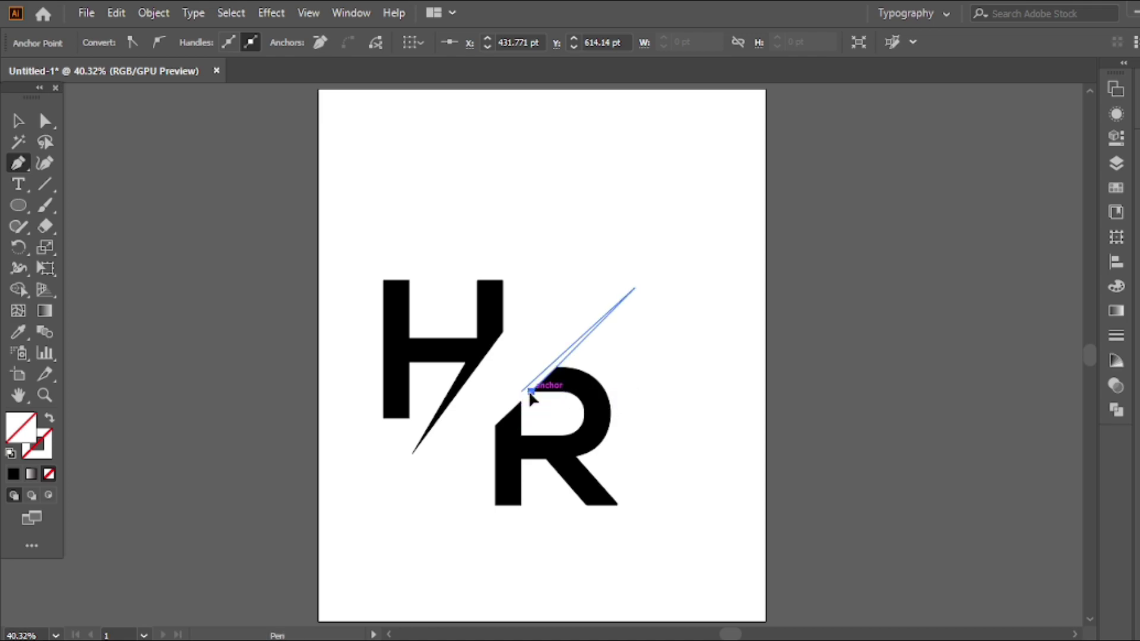
Step: Merge the triangle into the R, make it solid black, and slide it left
{"action": "key", "text": "v"}
{"action": "mouse_move", "coordinate": [618, 337]}
{"action": "left_mouse_down"}
{"action": "mouse_move", "coordinate": [514, 396]}
{"action": "mouse_move", "coordinate": [600, 321]}
{"action": "left_mouse_up"}
{"action": "left_click", "coordinate": [19, 290]}
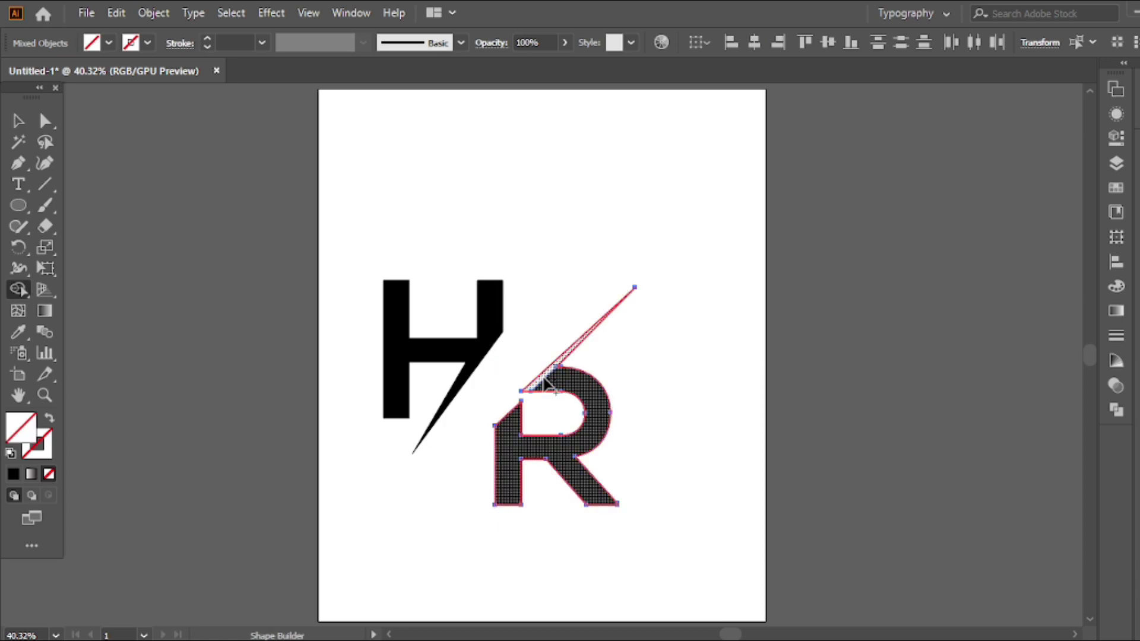
{"action": "key", "text": "v"}
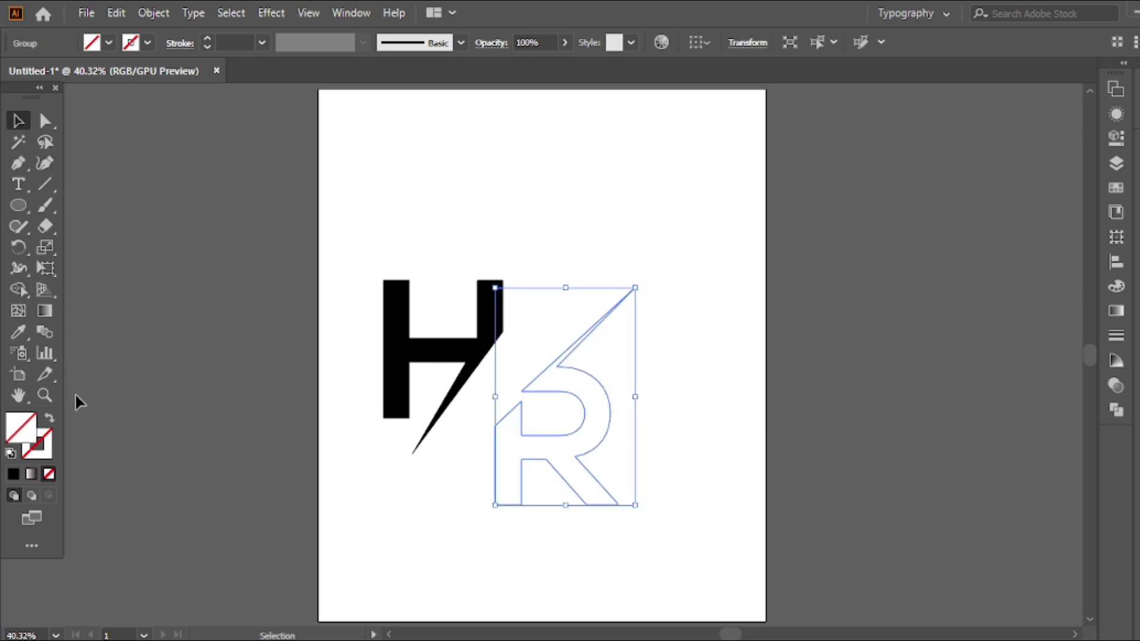
{"action": "left_click", "coordinate": [10, 453]}
{"action": "left_click", "coordinate": [48, 474]}
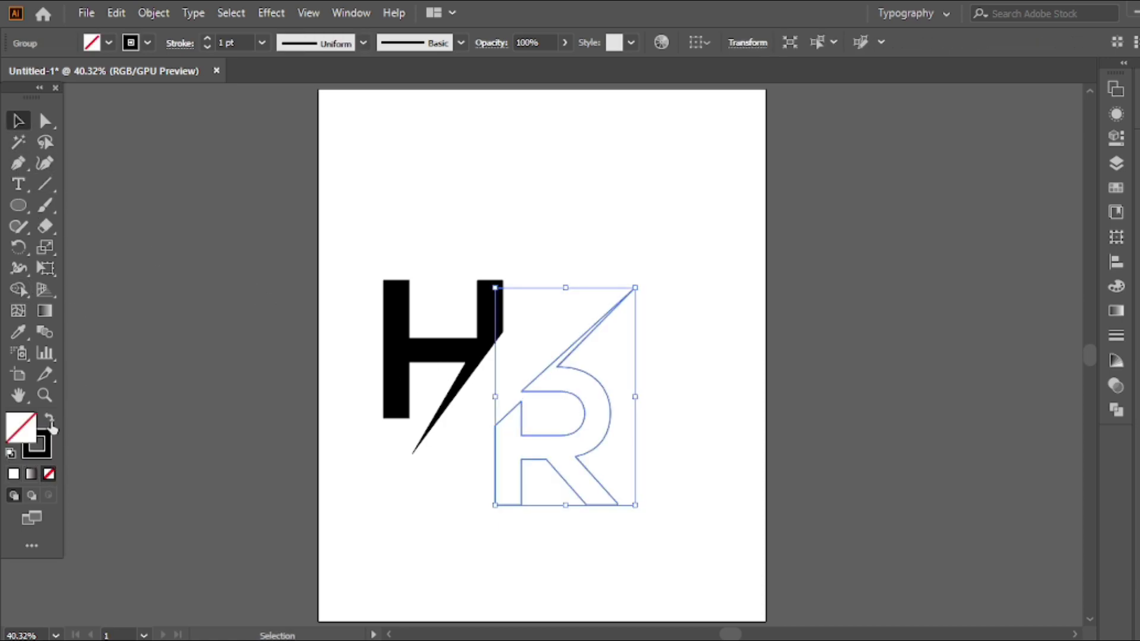
{"action": "left_click", "coordinate": [50, 419]}
{"action": "left_click", "coordinate": [376, 457]}
{"action": "left_click_drag", "start_coordinate": [563, 389], "coordinate": [531, 387]}
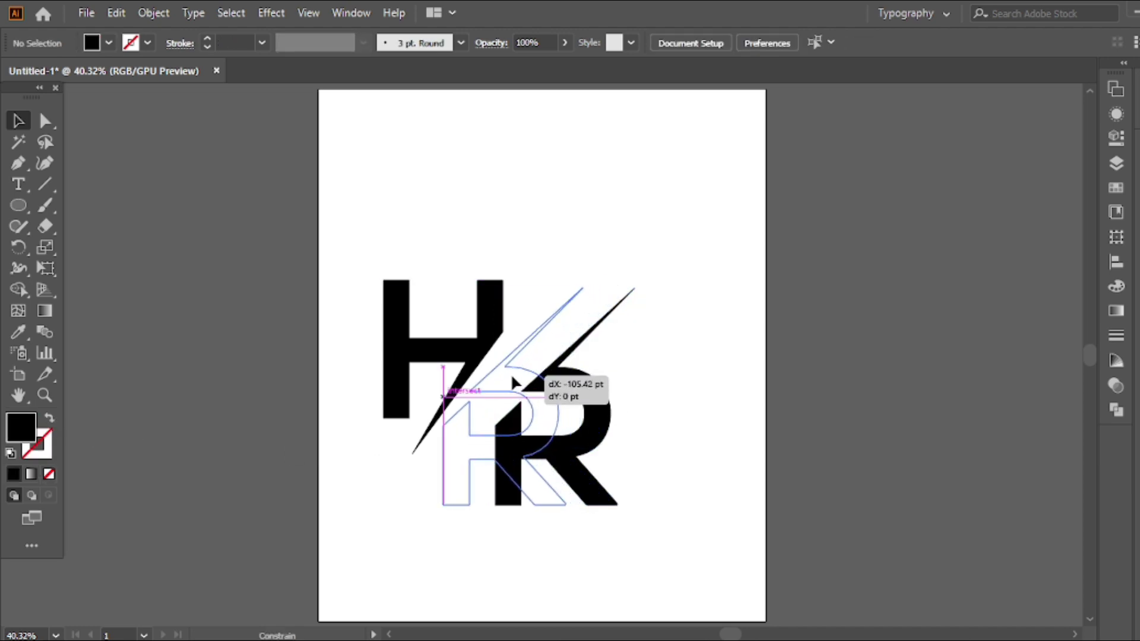
Step: Butt the R against the slash and nudge the slash's top anchor higher
{"action": "left_click_drag", "start_coordinate": [530, 387], "coordinate": [510, 387]}
{"action": "left_click", "coordinate": [580, 314]}
{"action": "key", "text": "a"}
{"action": "left_click", "coordinate": [583, 288]}
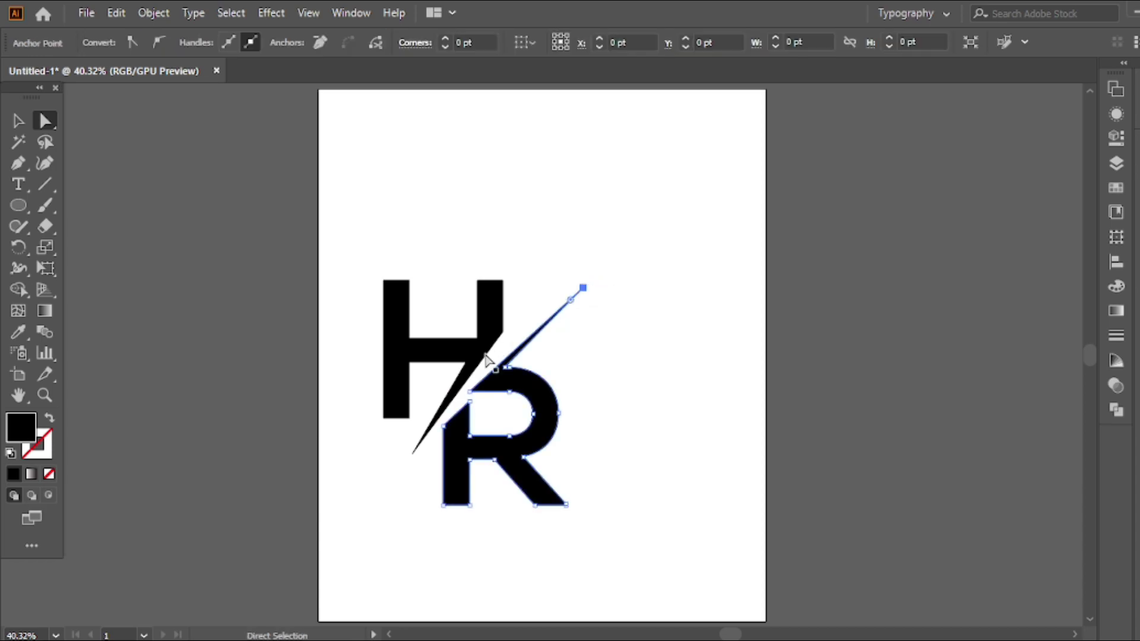
{"action": "key", "text": "Left"}
{"action": "key", "text": "Left"}
{"action": "key", "text": "Left"}
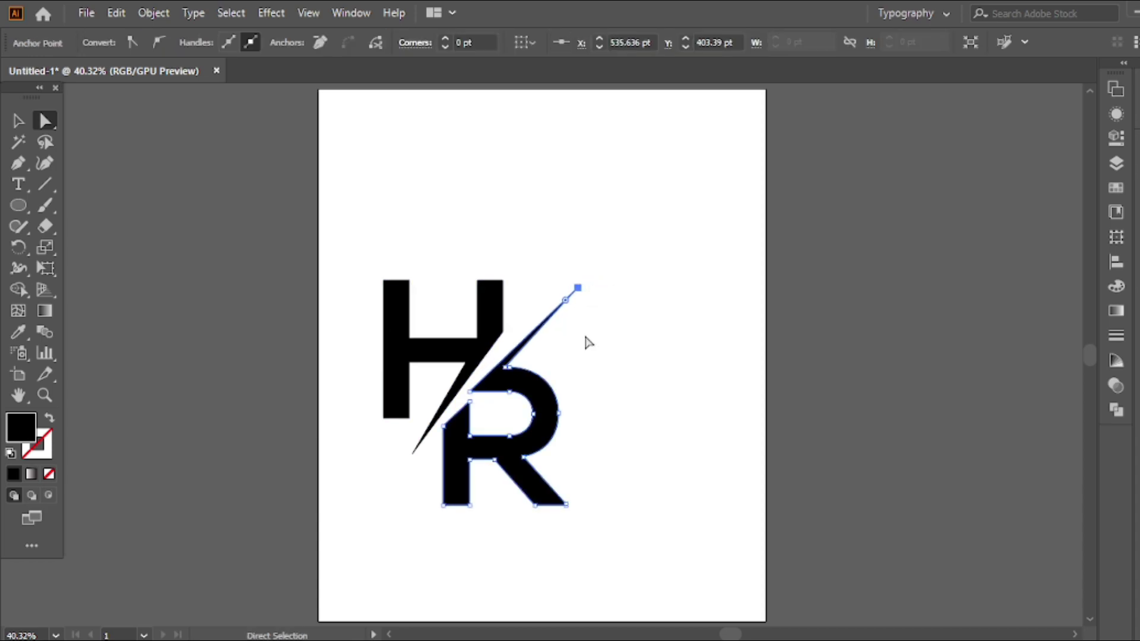
{"action": "key", "text": "Left"}
{"action": "key", "text": "Left"}
{"action": "key", "text": "Left"}
{"action": "key", "text": "Left"}
{"action": "key", "text": "Left"}
{"action": "key", "text": "Left"}
{"action": "key", "text": "Left"}
{"action": "key", "text": "Left"}
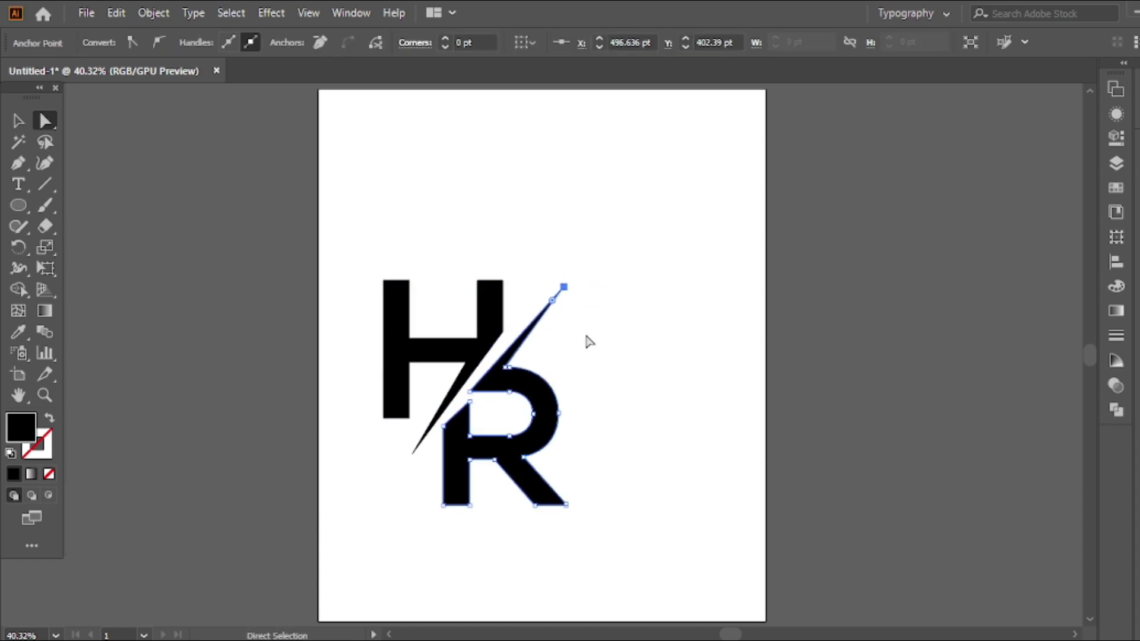
{"action": "key", "text": "Up"}
{"action": "key", "text": "Up"}
{"action": "key", "text": "Up"}
{"action": "key", "text": "Up"}
{"action": "key", "text": "Up"}
{"action": "key", "text": "Up"}
{"action": "key", "text": "Up"}
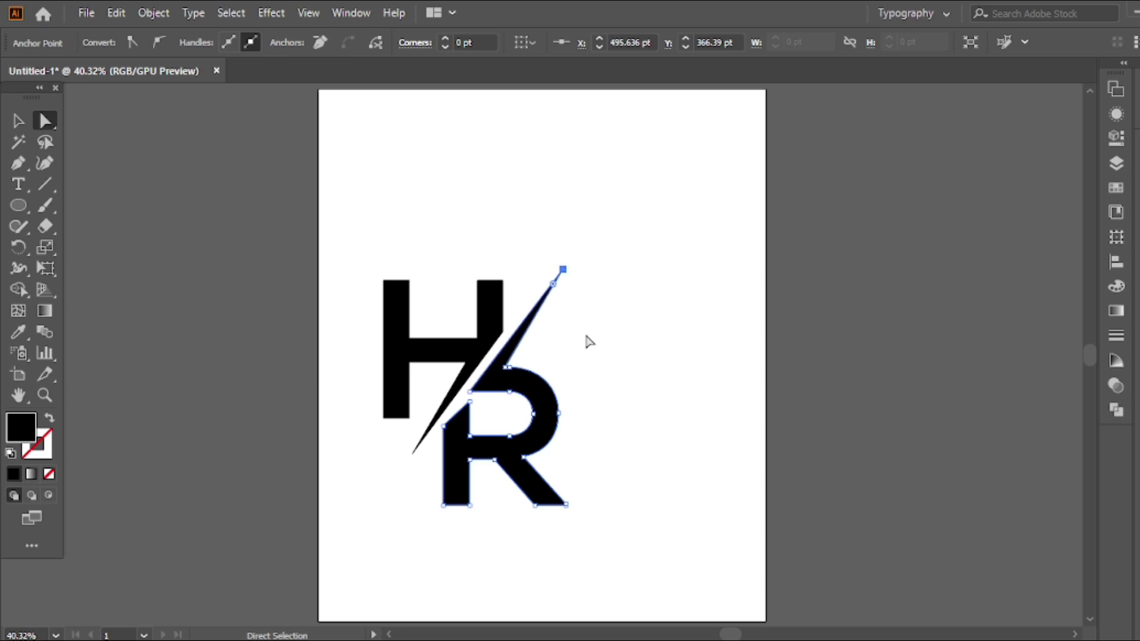
{"action": "key", "text": "Left"}
{"action": "key", "text": "Left"}
{"action": "key", "text": "Up"}
{"action": "key", "text": "Up"}
{"action": "key", "text": "Up"}
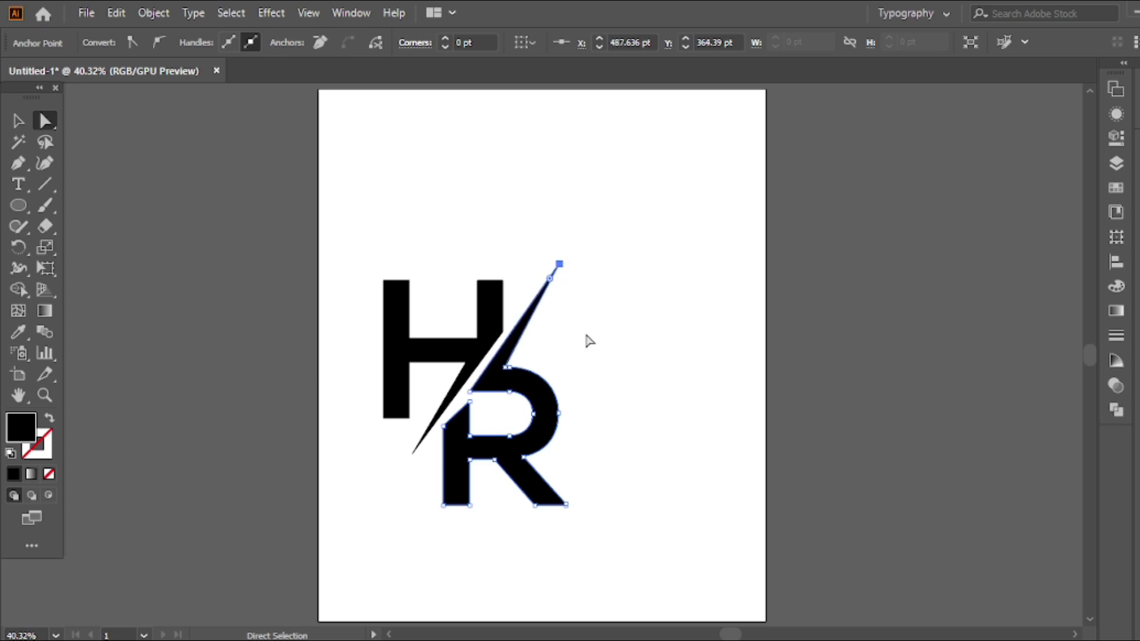
{"action": "key", "text": "Right"}
{"action": "key", "text": "Right"}
{"action": "key", "text": "Right"}
{"action": "key", "text": "Up"}
{"action": "key", "text": "Up"}
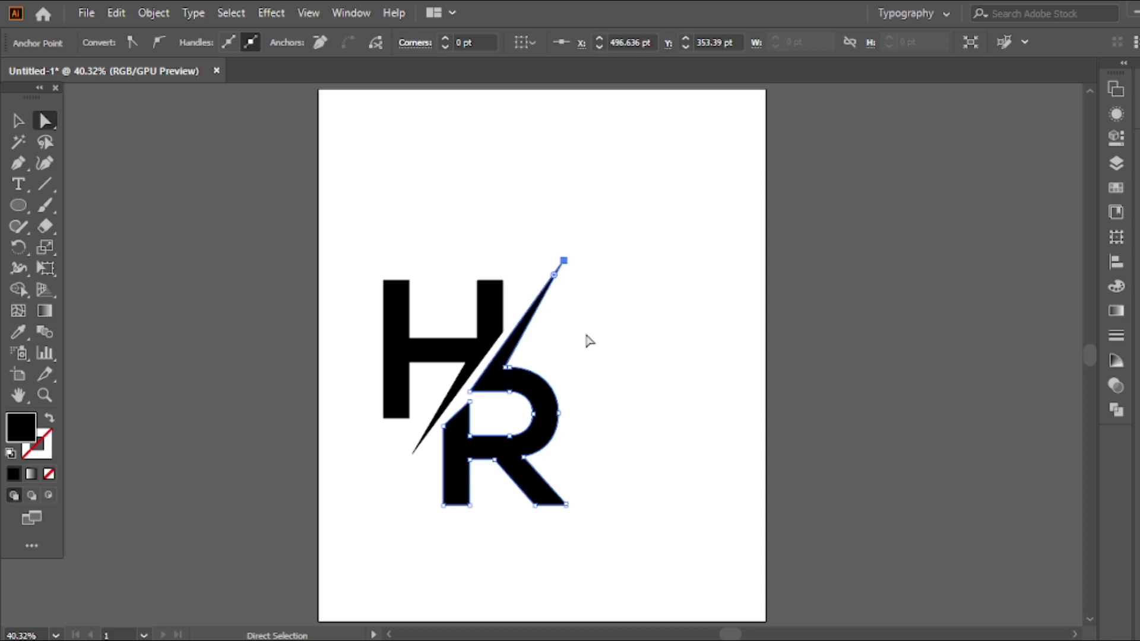
Step: Shift the slash's bottom anchor slightly to the right
{"action": "left_click", "coordinate": [586, 338]}
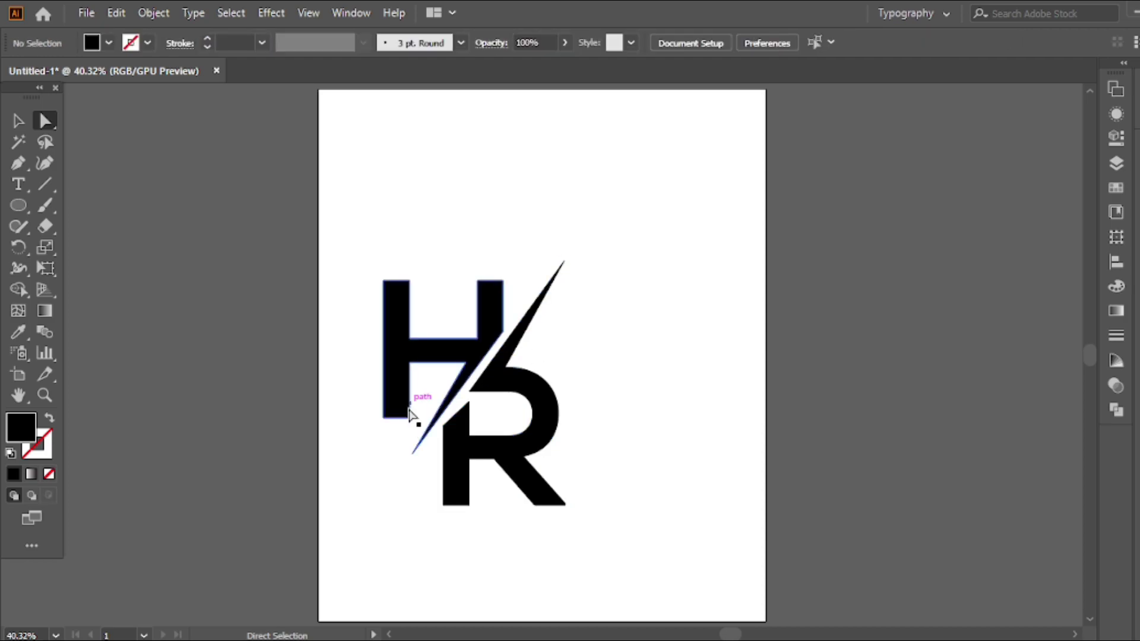
{"action": "left_click", "coordinate": [412, 454]}
{"action": "left_click_drag", "start_coordinate": [414, 463], "coordinate": [417, 462]}
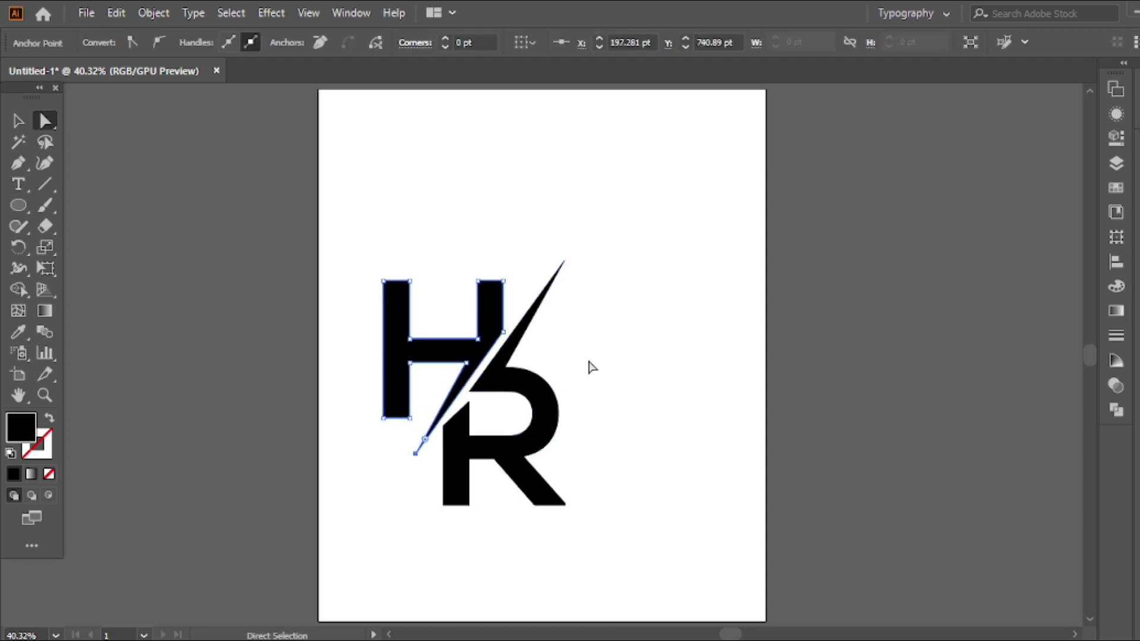
{"action": "left_click", "coordinate": [591, 355]}
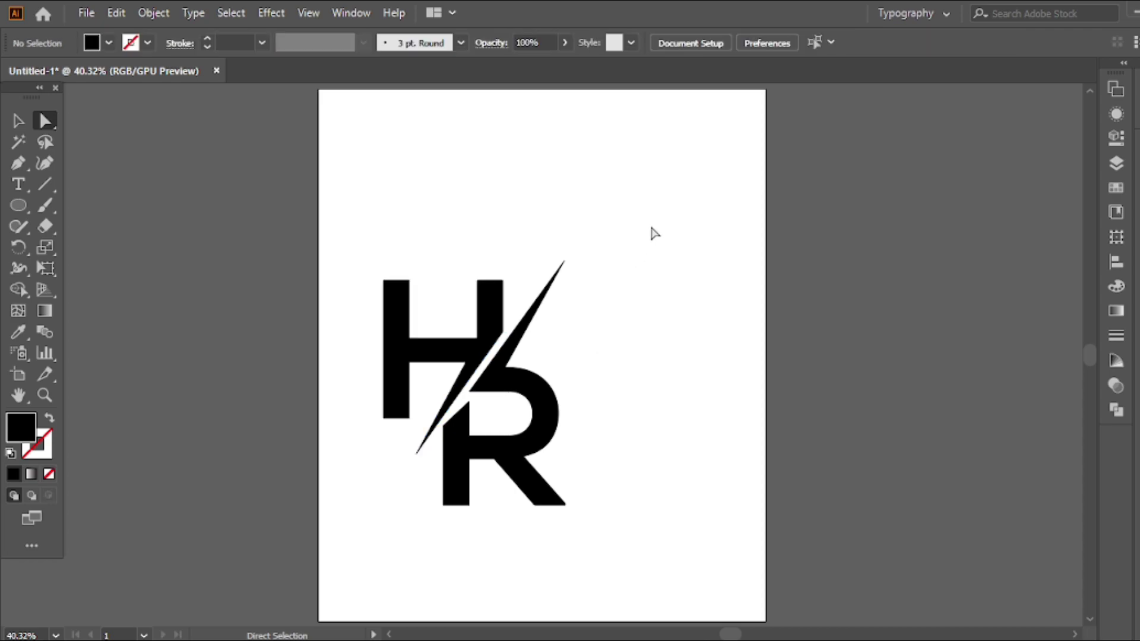
Step: Delete the stray path inside the R
{"action": "left_click_drag", "start_coordinate": [570, 261], "coordinate": [385, 369]}
{"action": "key", "text": "v"}
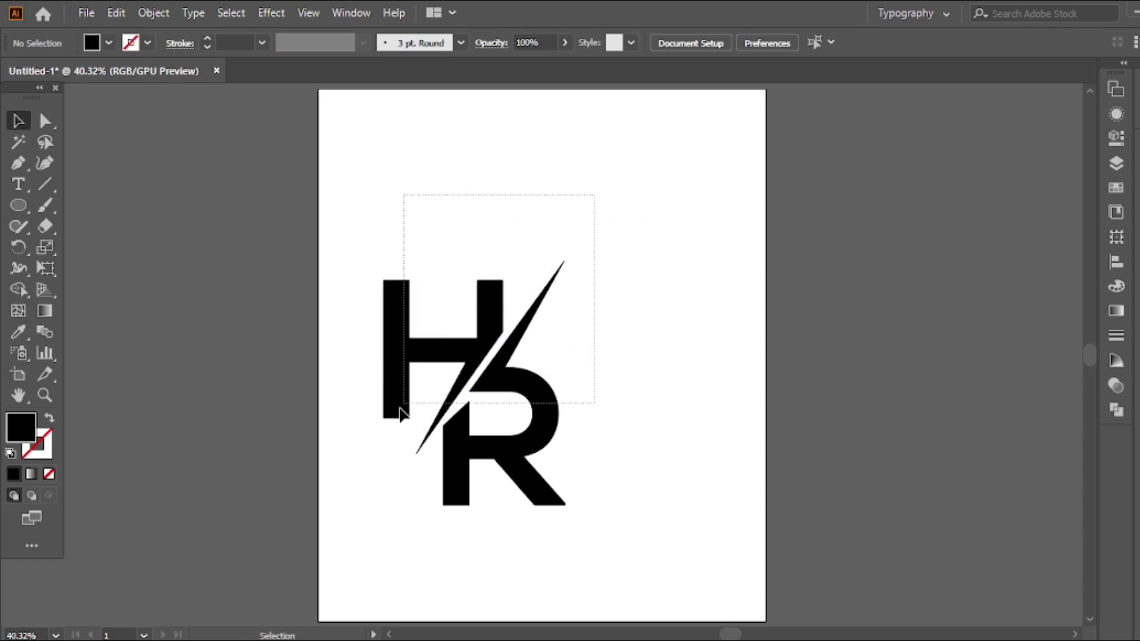
{"action": "left_click_drag", "start_coordinate": [593, 193], "coordinate": [394, 409]}
{"action": "left_click_drag", "start_coordinate": [476, 345], "coordinate": [521, 328]}
{"action": "left_click", "coordinate": [631, 374]}
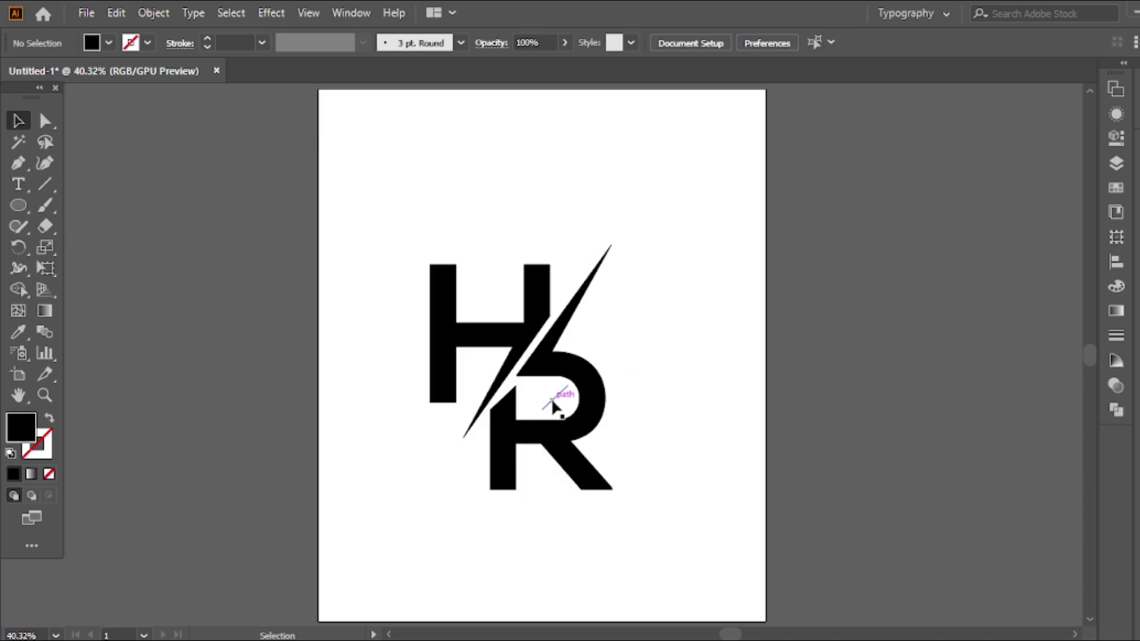
{"action": "left_click", "coordinate": [558, 405]}
{"action": "key", "text": "Delete"}
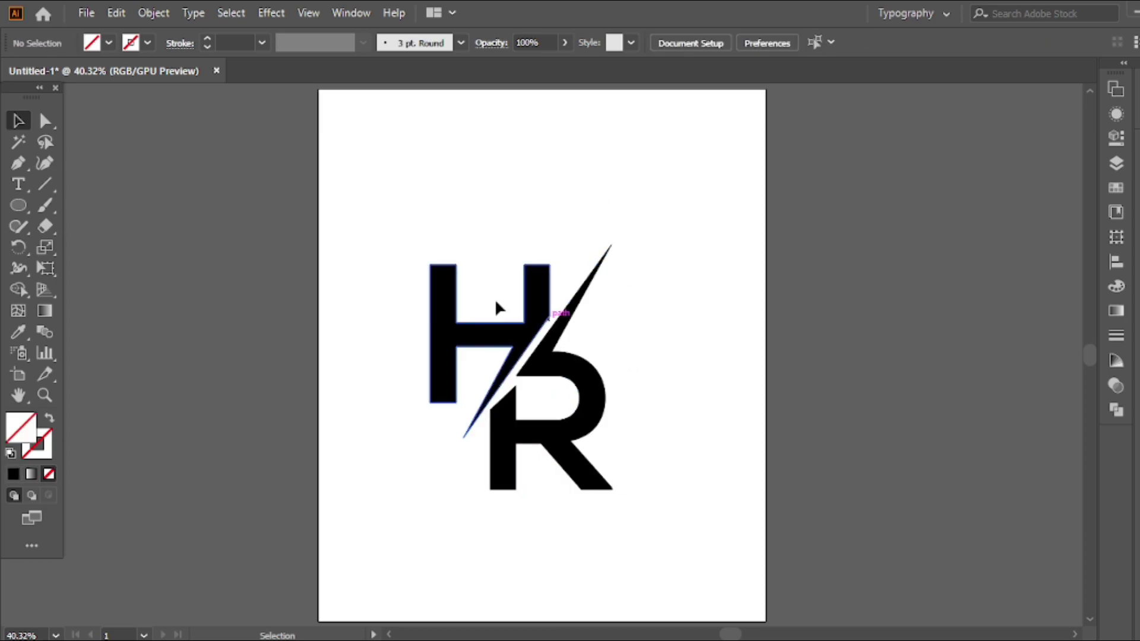
Step: Shrink the HR logo and group all its pieces
{"action": "left_click_drag", "start_coordinate": [647, 196], "coordinate": [511, 362]}
{"action": "left_click_drag", "start_coordinate": [615, 492], "coordinate": [586, 455]}
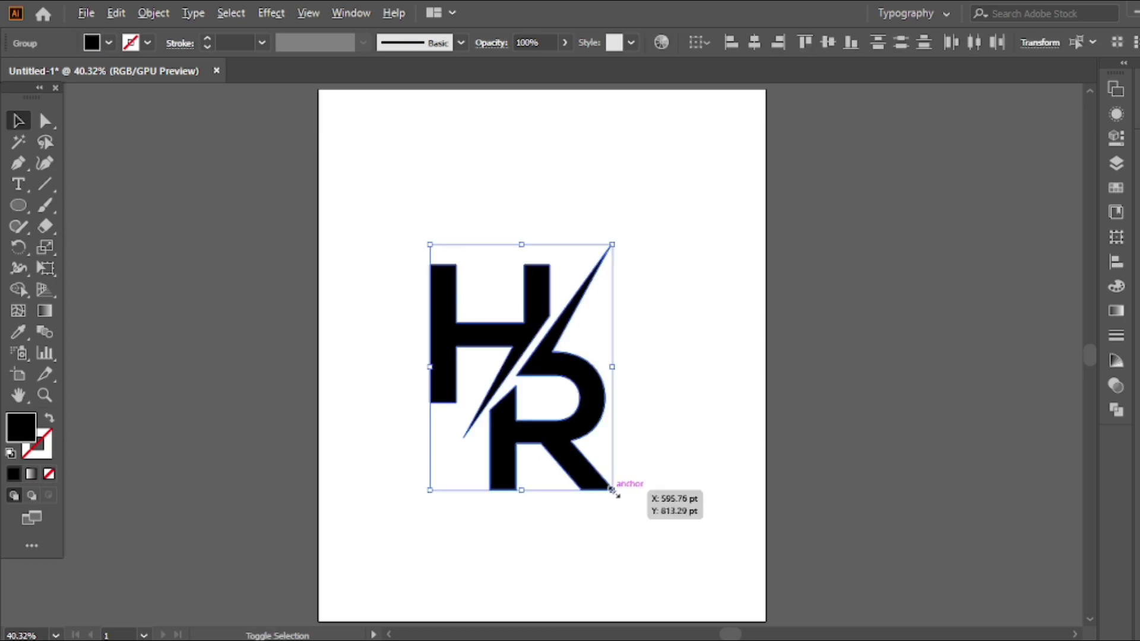
{"action": "left_click_drag", "start_coordinate": [564, 406], "coordinate": [579, 413]}
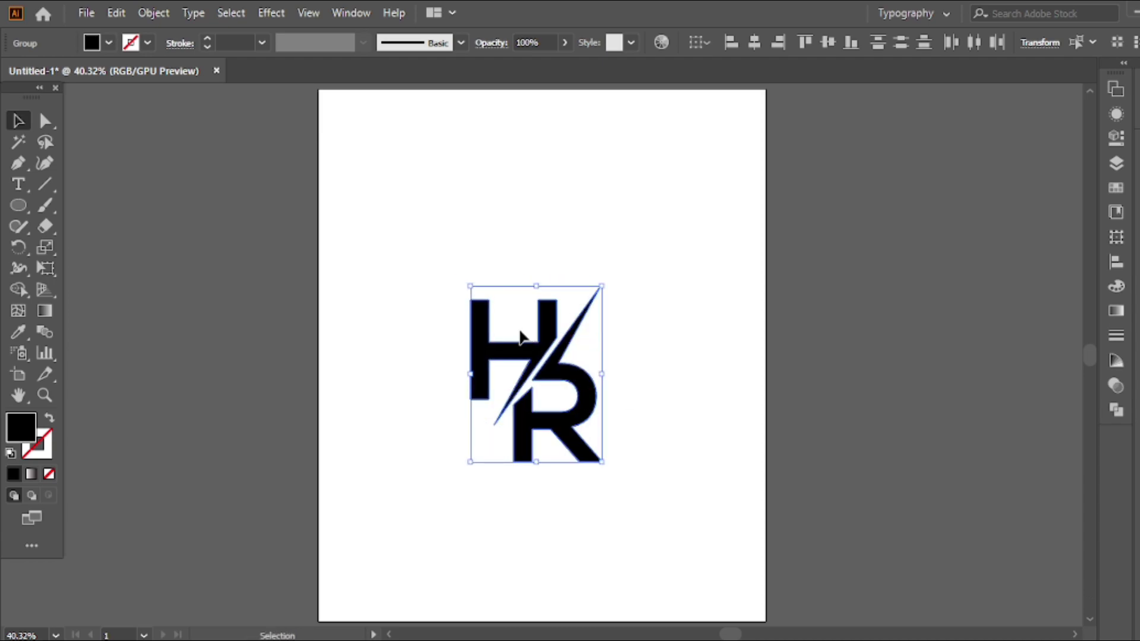
{"action": "right_click", "coordinate": [521, 416]}
{"action": "left_click", "coordinate": [572, 464]}
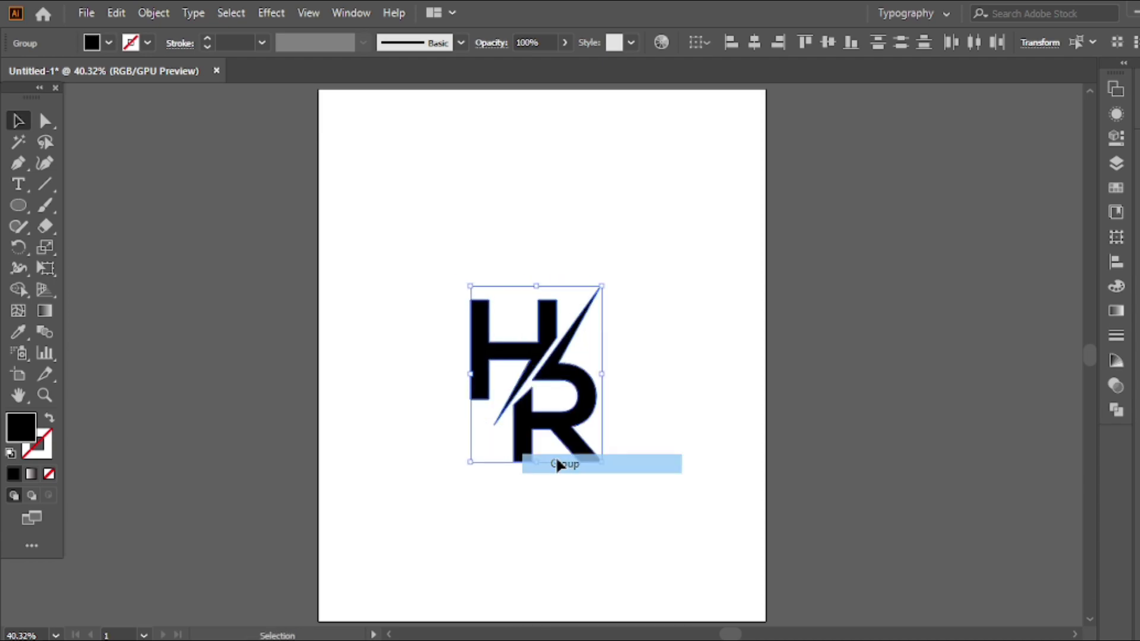
Step: Centre the grouped logo horizontally and vertically on the artboard
{"action": "left_click", "coordinate": [699, 46]}
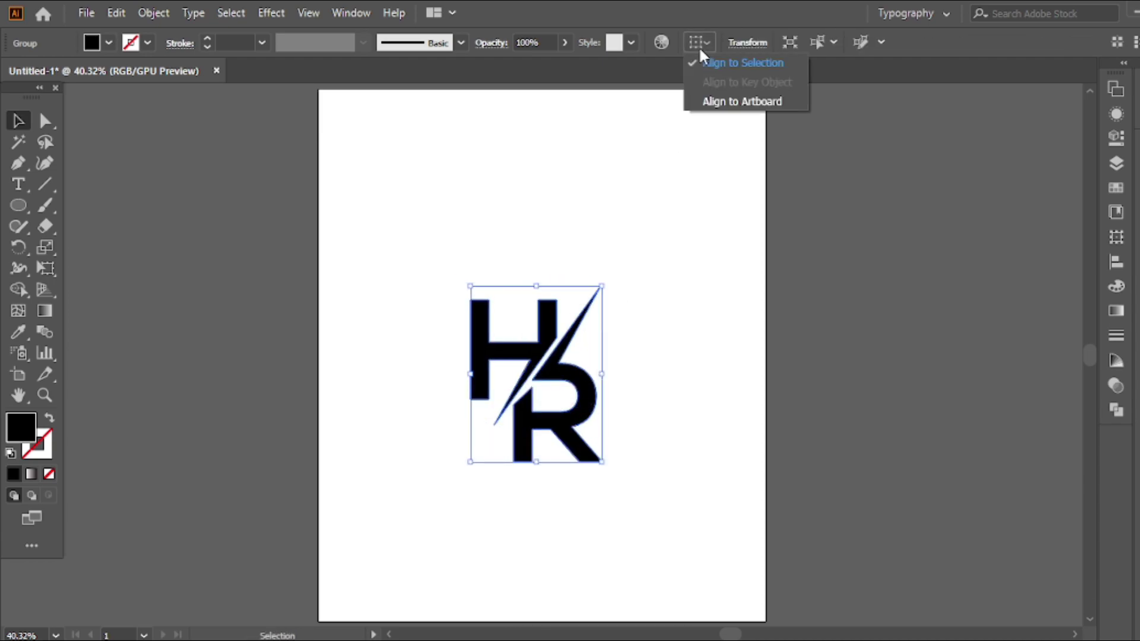
{"action": "left_click", "coordinate": [719, 102]}
{"action": "left_click", "coordinate": [753, 43]}
{"action": "left_click", "coordinate": [823, 44]}
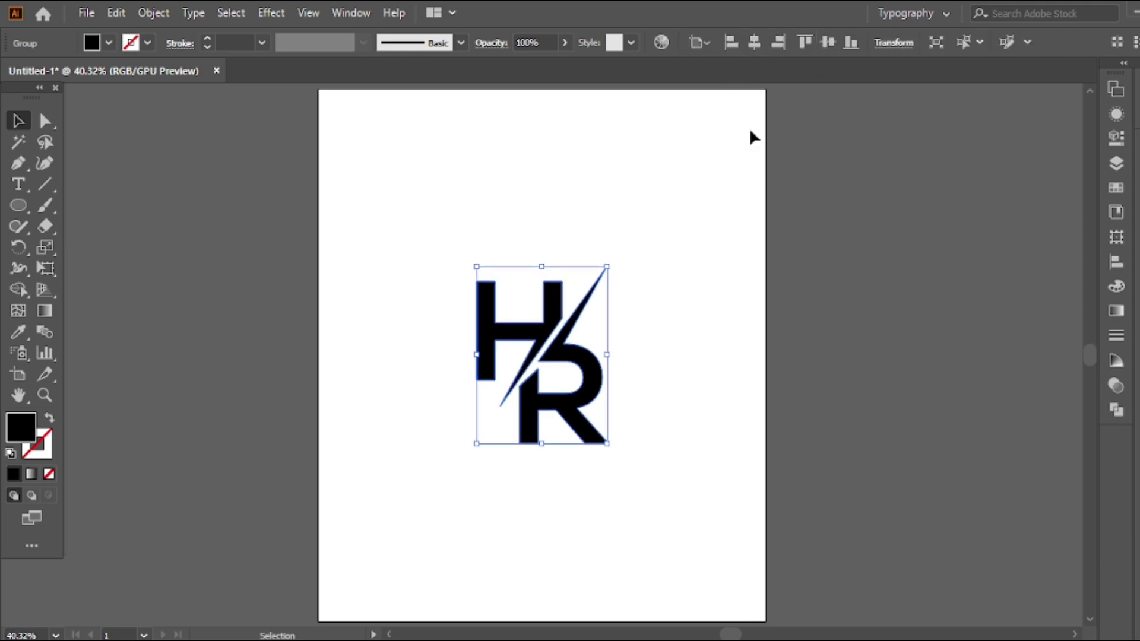
{"action": "left_click", "coordinate": [569, 187]}
Step: Draw a circle around the logo and centre them vertically together
{"action": "left_click", "coordinate": [18, 205]}
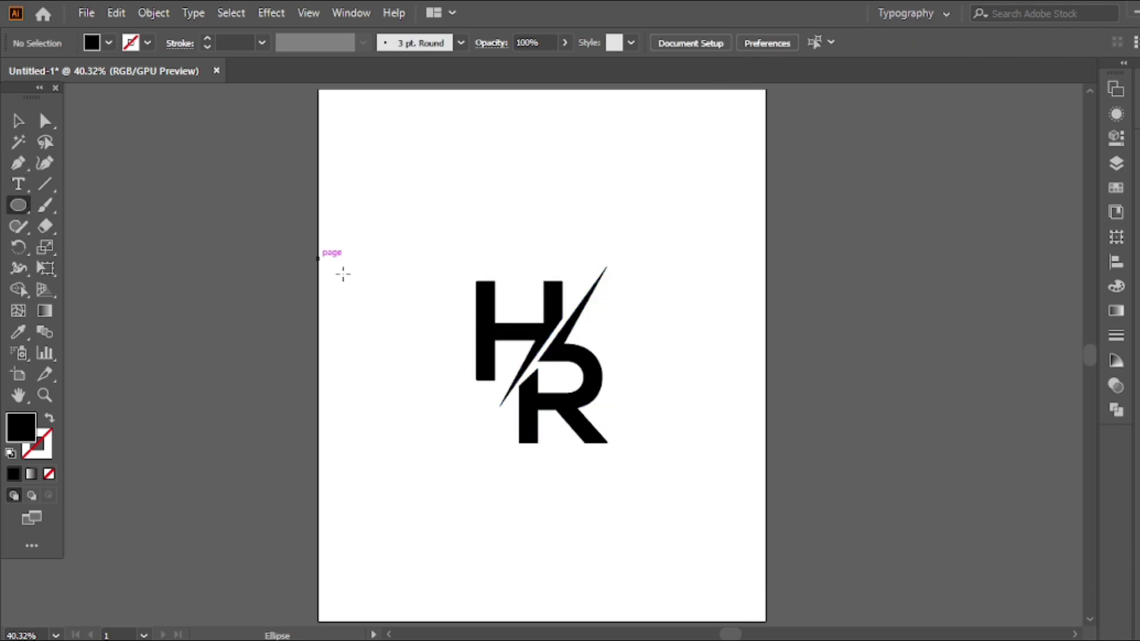
{"action": "left_click_drag", "start_coordinate": [536, 360], "coordinate": [634, 479]}
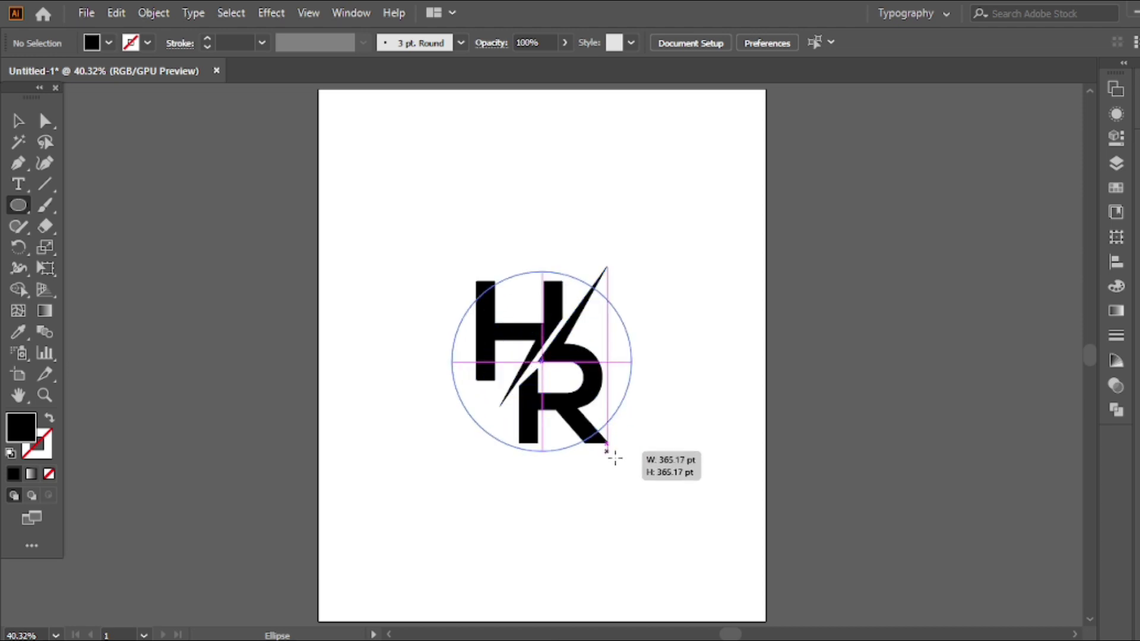
{"action": "key", "text": "v"}
{"action": "left_click_drag", "start_coordinate": [702, 247], "coordinate": [544, 372]}
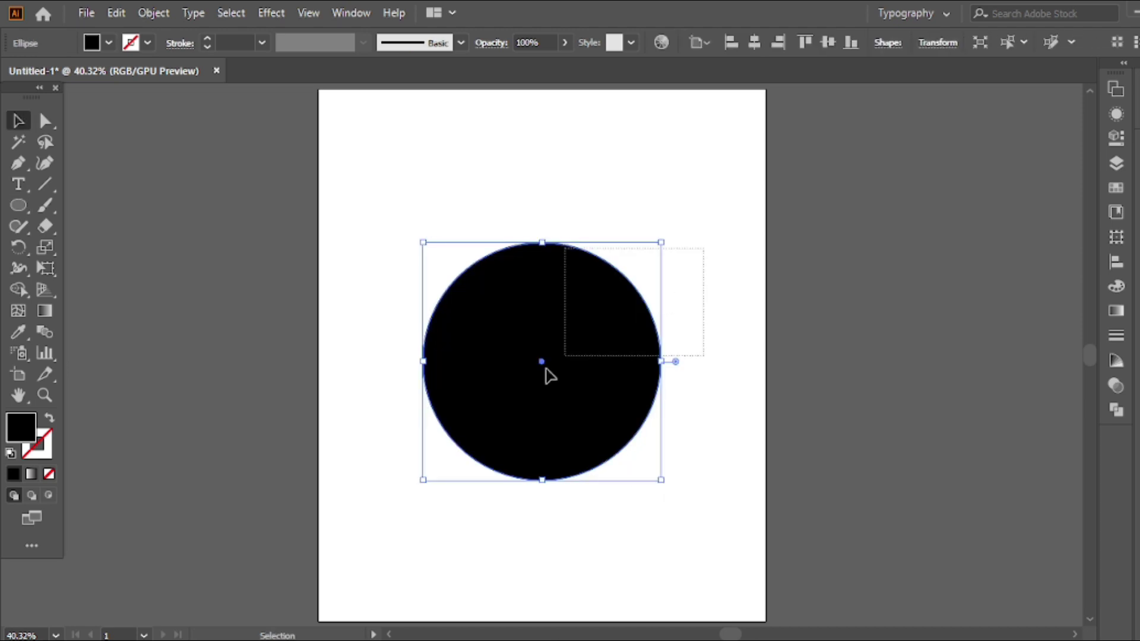
{"action": "left_click", "coordinate": [700, 42]}
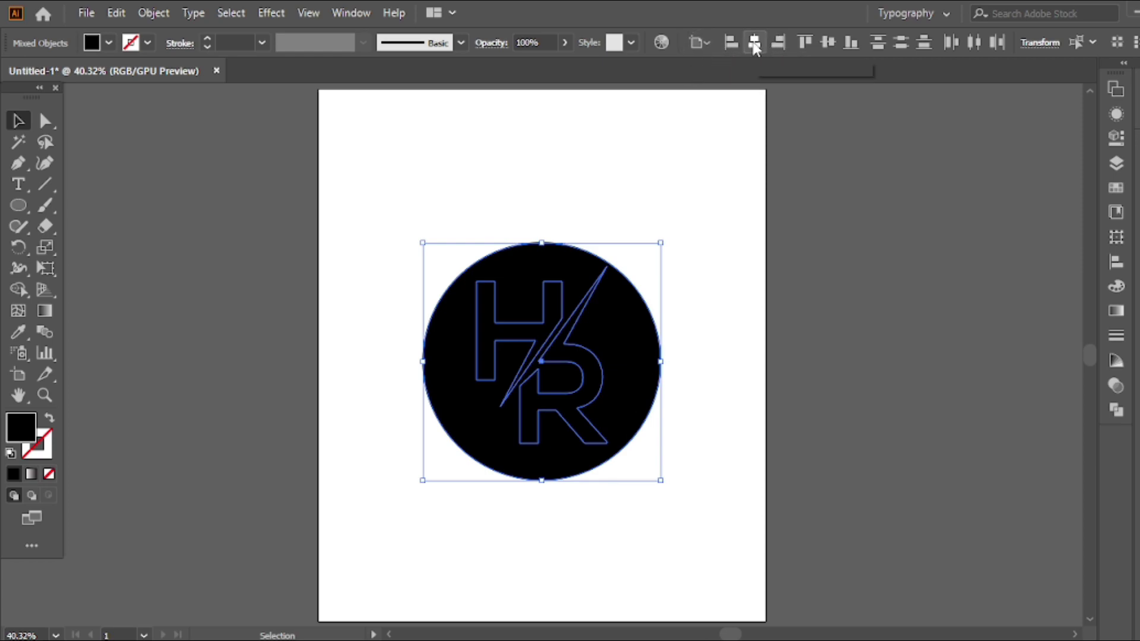
{"action": "left_click", "coordinate": [833, 47]}
{"action": "left_click", "coordinate": [783, 101]}
Step: Turn the circle into a black ring with a 34 pt stroke
{"action": "left_click", "coordinate": [587, 257]}
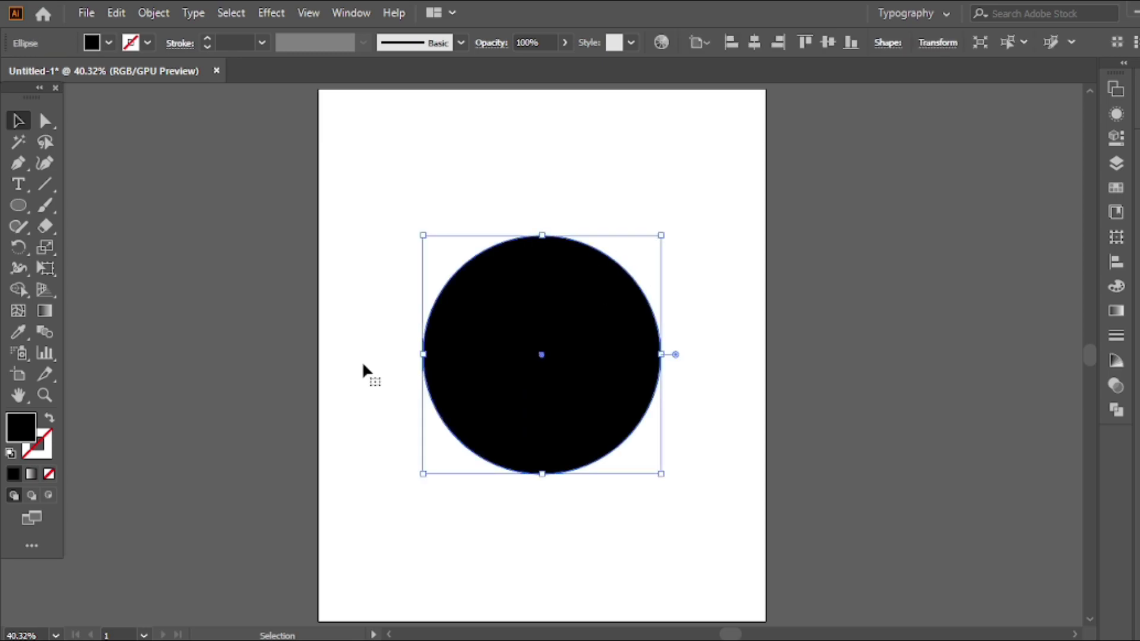
{"action": "left_click", "coordinate": [50, 418]}
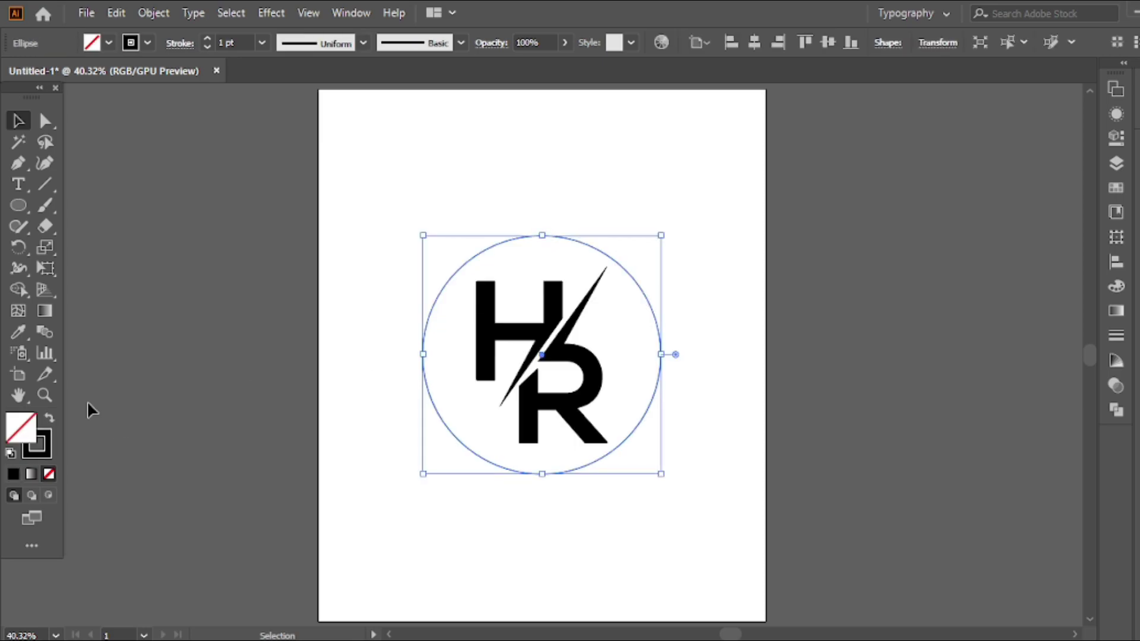
{"action": "left_click", "coordinate": [207, 39]}
{"action": "left_click", "coordinate": [206, 40]}
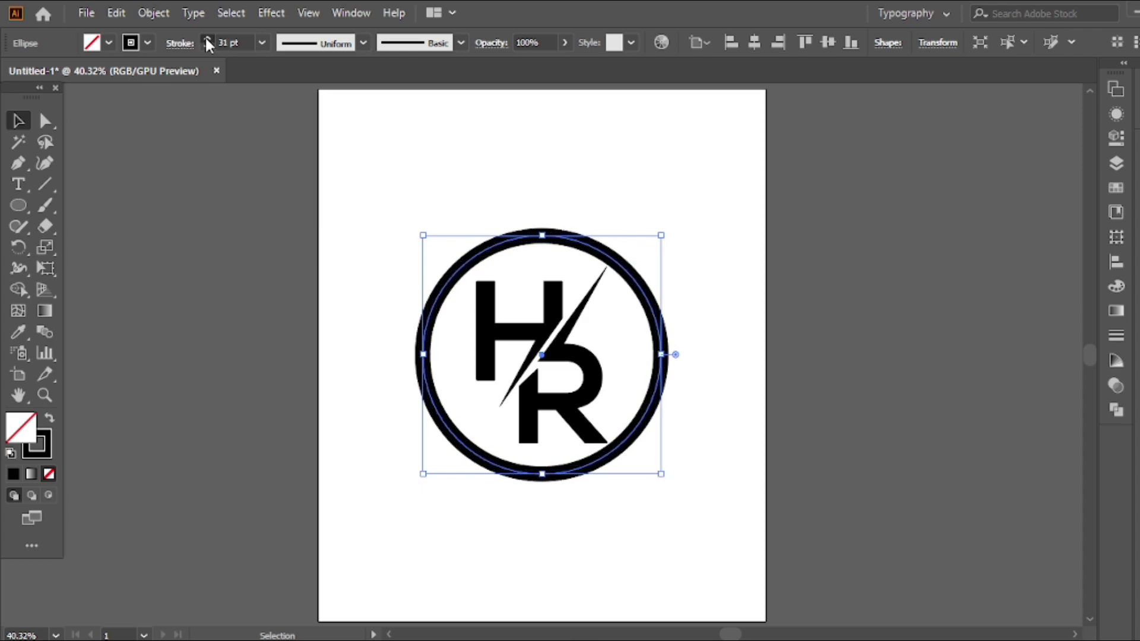
{"action": "left_click", "coordinate": [206, 40]}
{"action": "left_click", "coordinate": [207, 39]}
{"action": "left_click", "coordinate": [207, 39]}
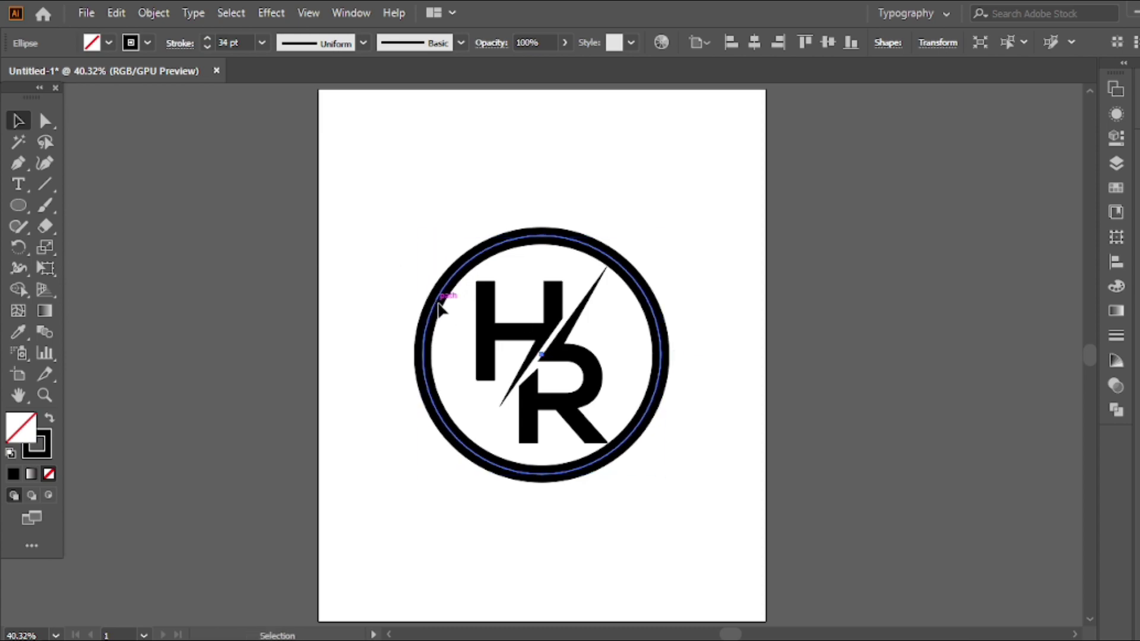
{"action": "left_click_drag", "start_coordinate": [444, 303], "coordinate": [453, 303]}
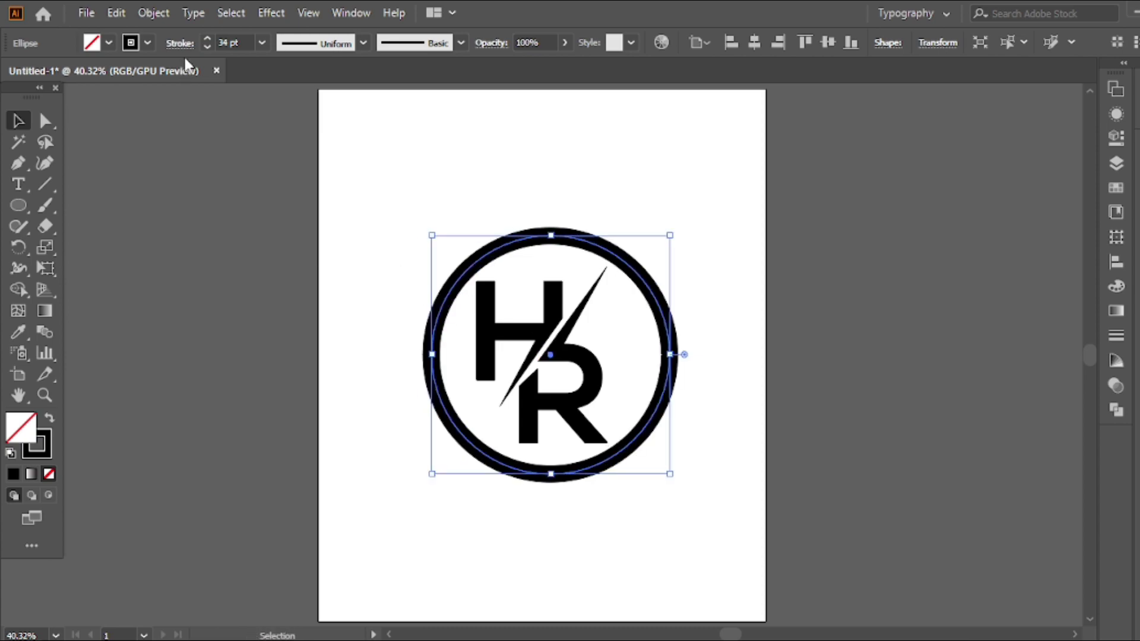
Step: Convert the ring's stroke to a filled shape and select its right-side anchor point
{"action": "left_click", "coordinate": [153, 12]}
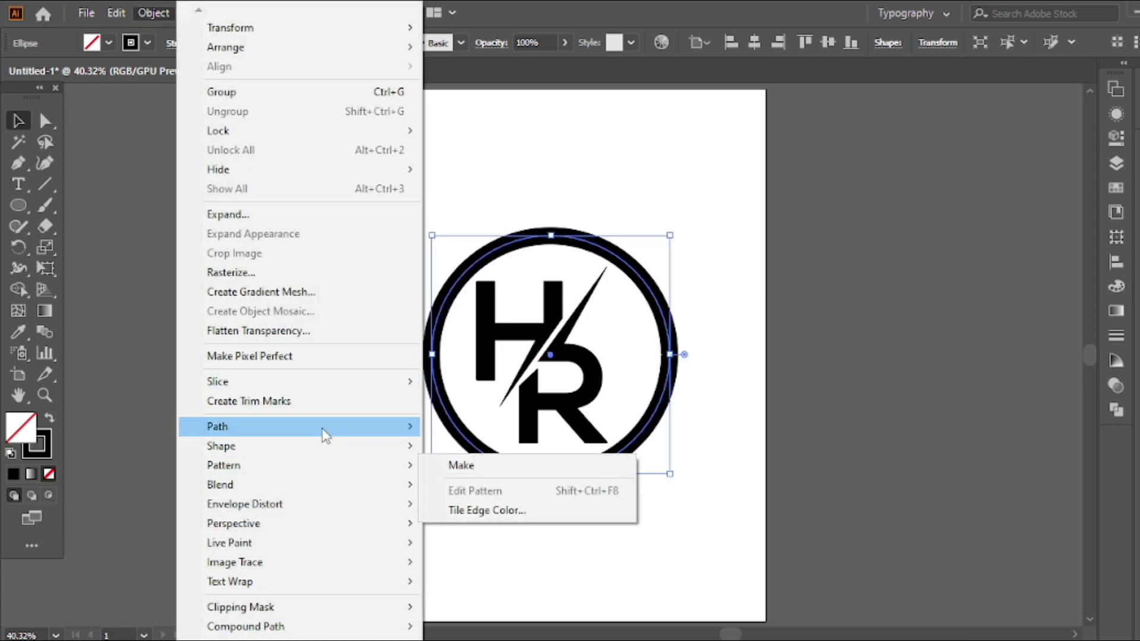
{"action": "mouse_move", "coordinate": [267, 427]}
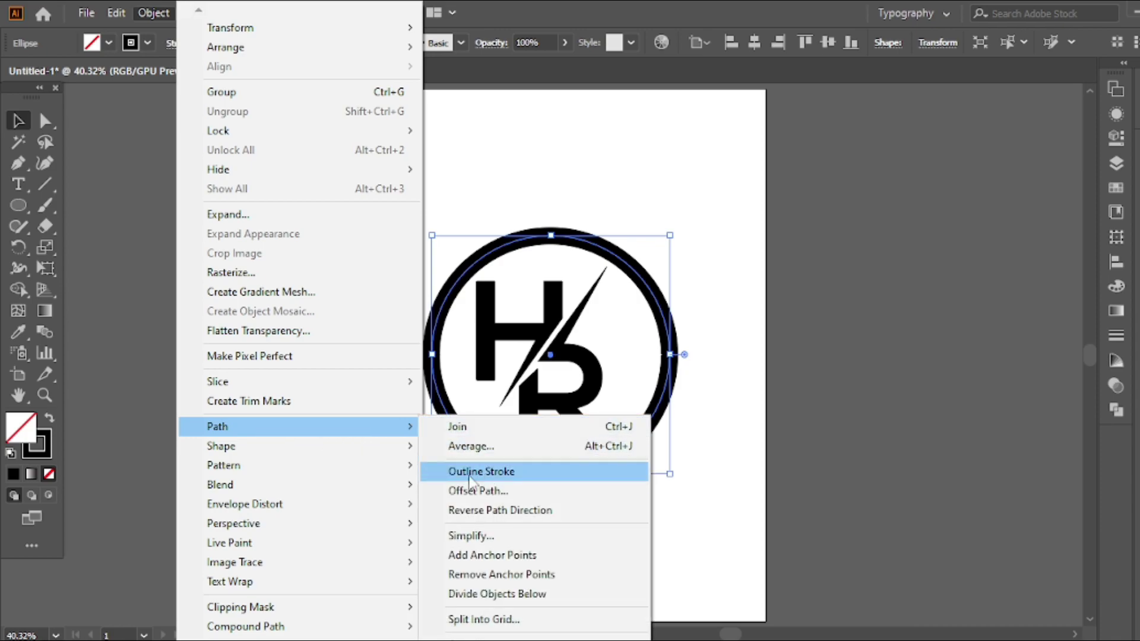
{"action": "left_click", "coordinate": [475, 471]}
{"action": "left_click", "coordinate": [430, 233]}
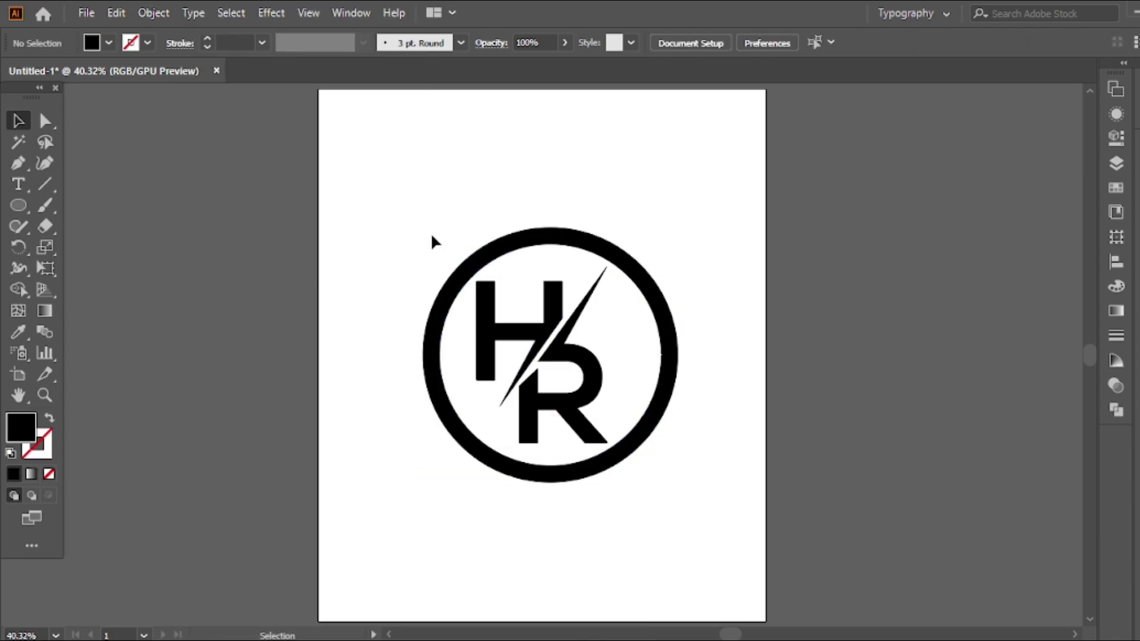
{"action": "left_click_drag", "start_coordinate": [463, 281], "coordinate": [464, 282]}
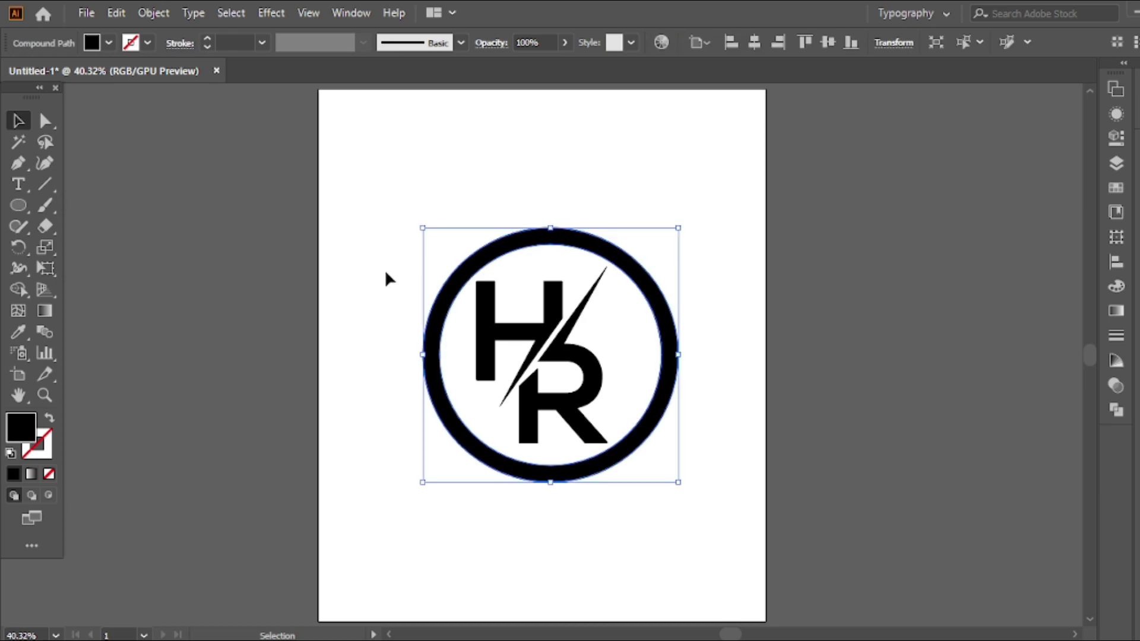
{"action": "left_click", "coordinate": [385, 270]}
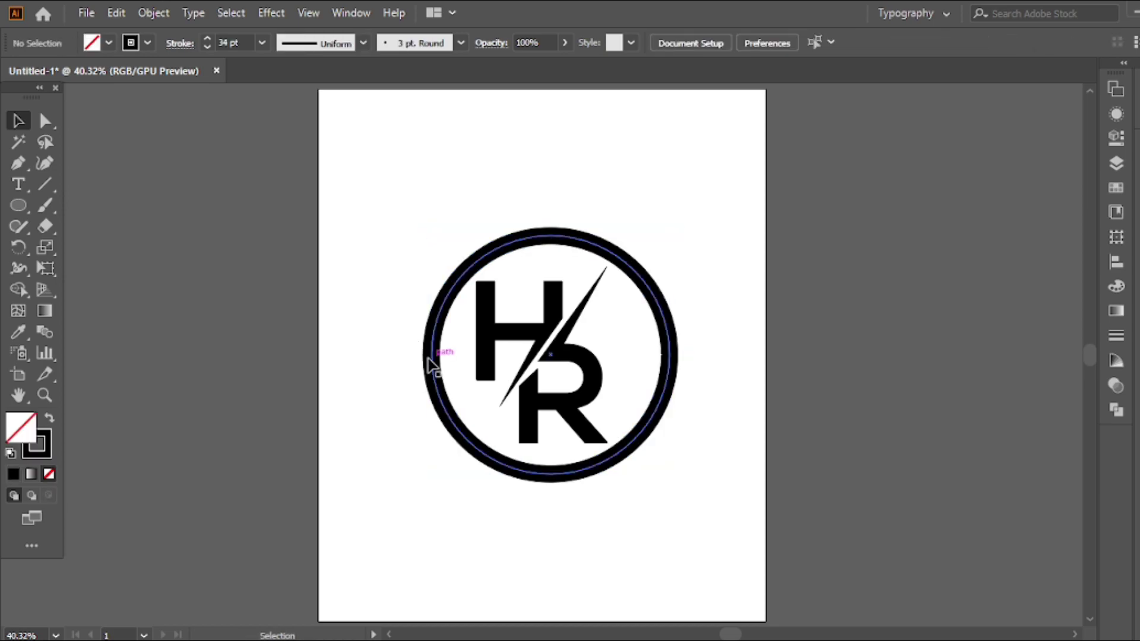
{"action": "key", "text": "a"}
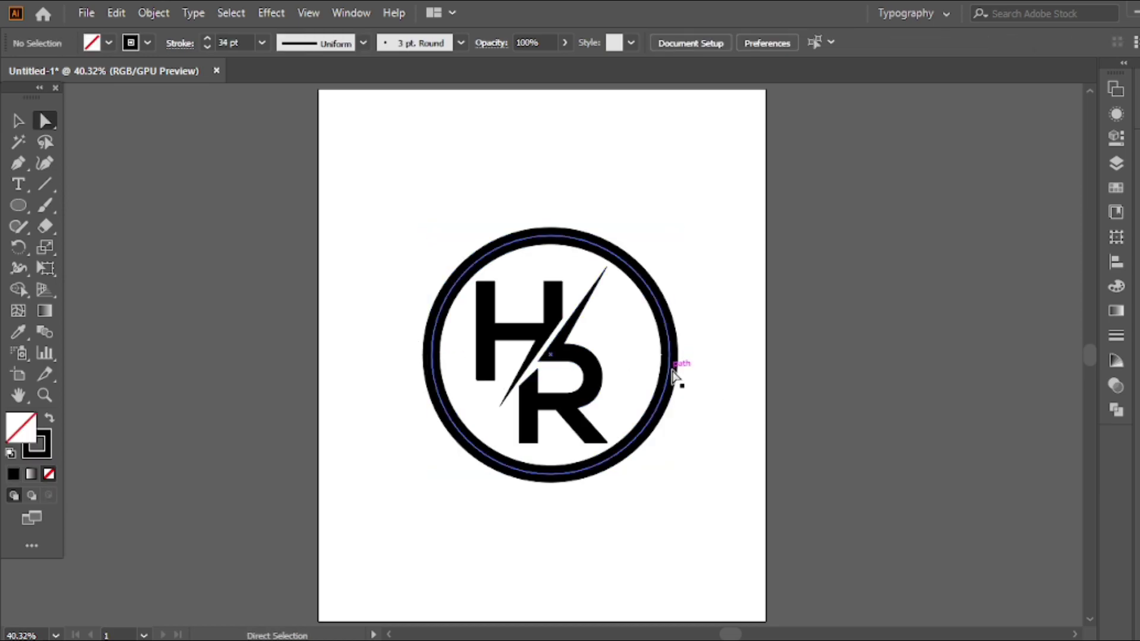
{"action": "left_click", "coordinate": [670, 354]}
Step: Delete the ring's right half, then rotate the remaining half-circle clockwise and move it up-right
{"action": "key", "text": "Delete"}
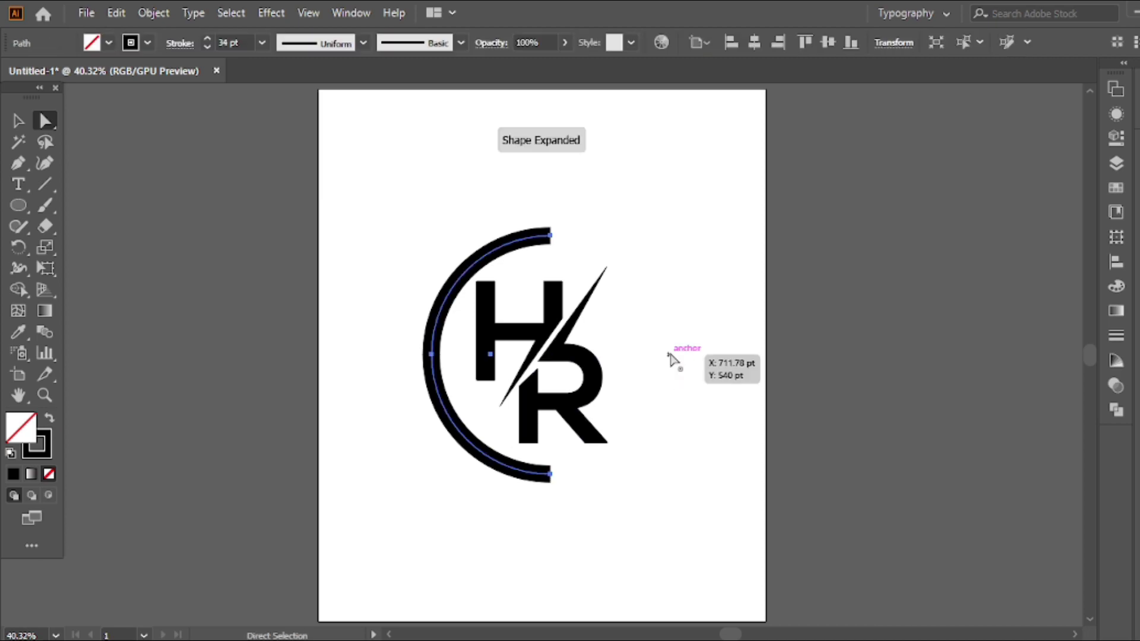
{"action": "left_click", "coordinate": [18, 121]}
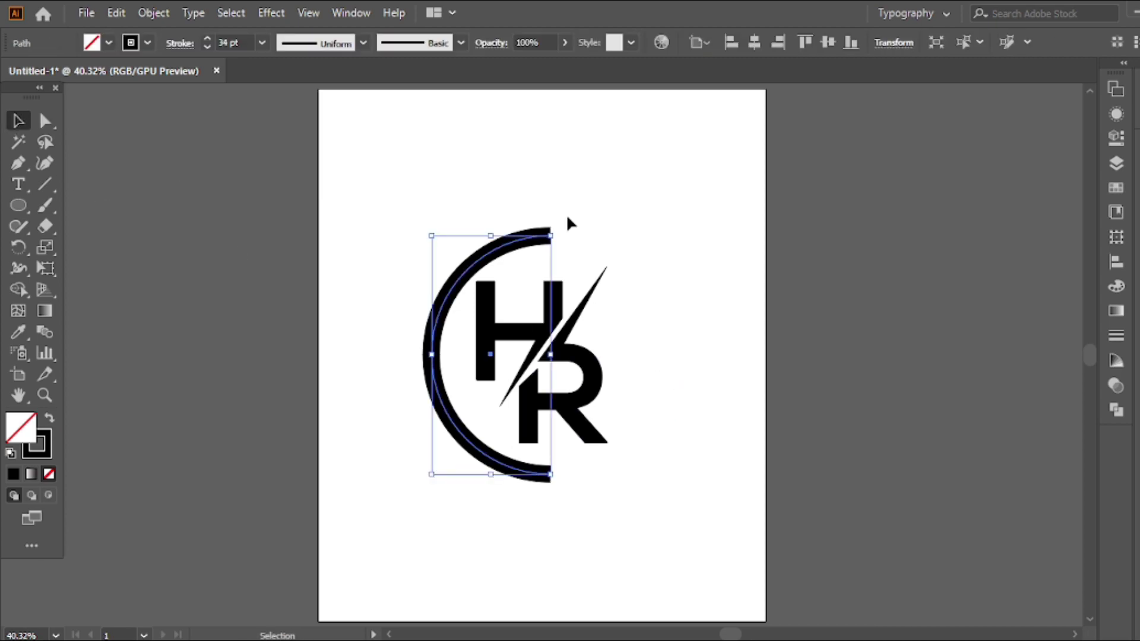
{"action": "left_click_drag", "start_coordinate": [425, 226], "coordinate": [472, 218]}
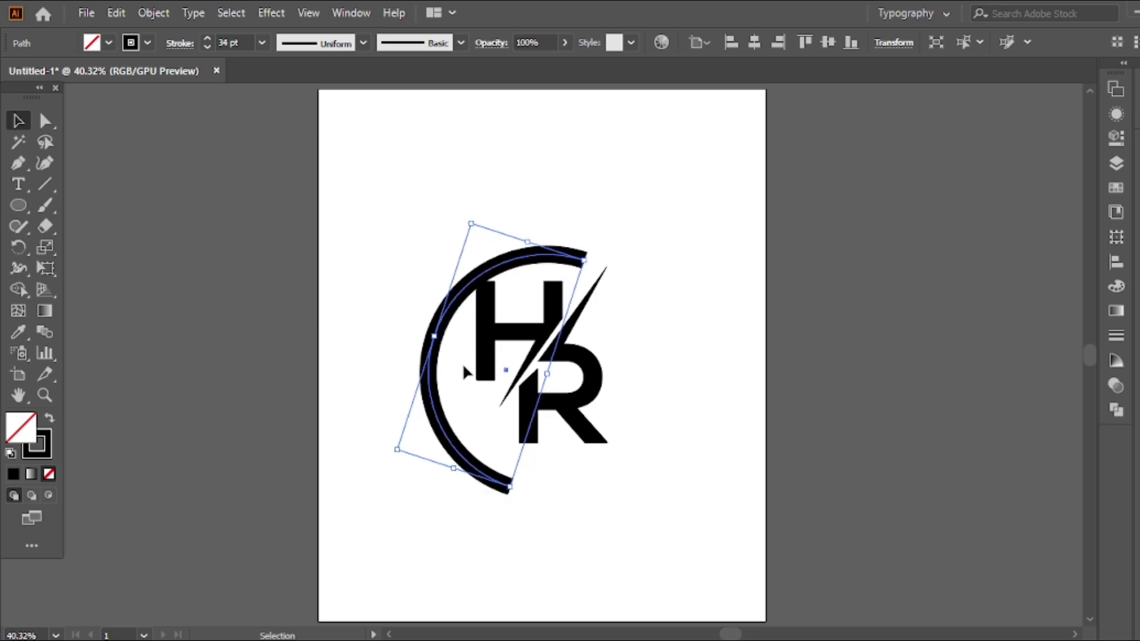
{"action": "left_click_drag", "start_coordinate": [434, 342], "coordinate": [445, 259]}
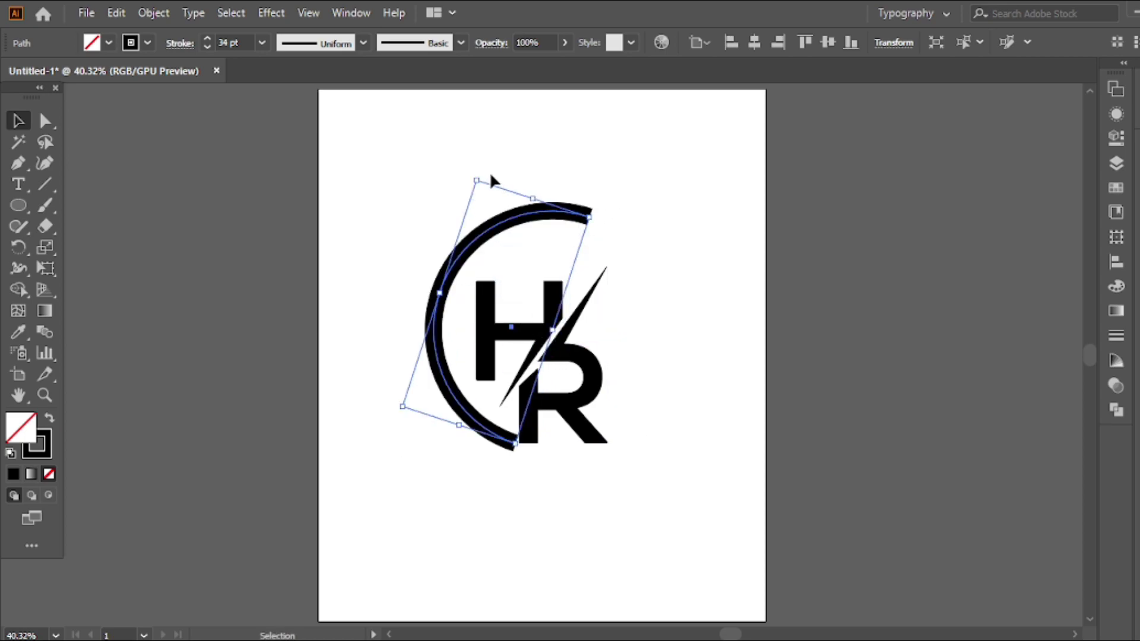
Step: Refine the arc's rotation, size and position, and thin its stroke to 24 pt
{"action": "left_click_drag", "start_coordinate": [478, 172], "coordinate": [496, 169]}
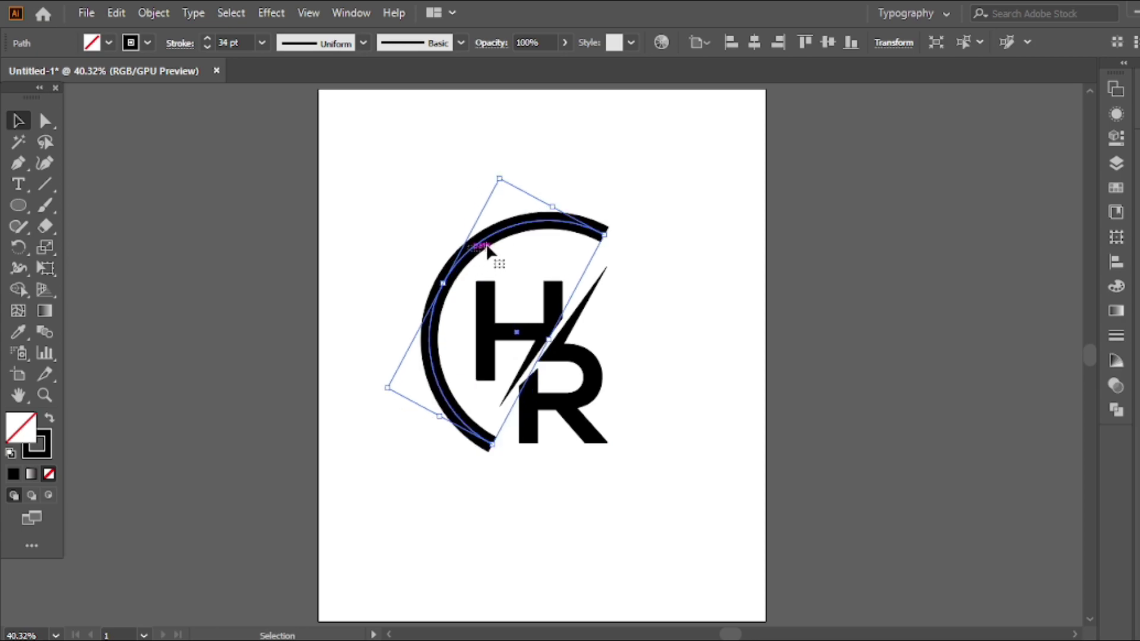
{"action": "left_click_drag", "start_coordinate": [500, 179], "coordinate": [499, 188]}
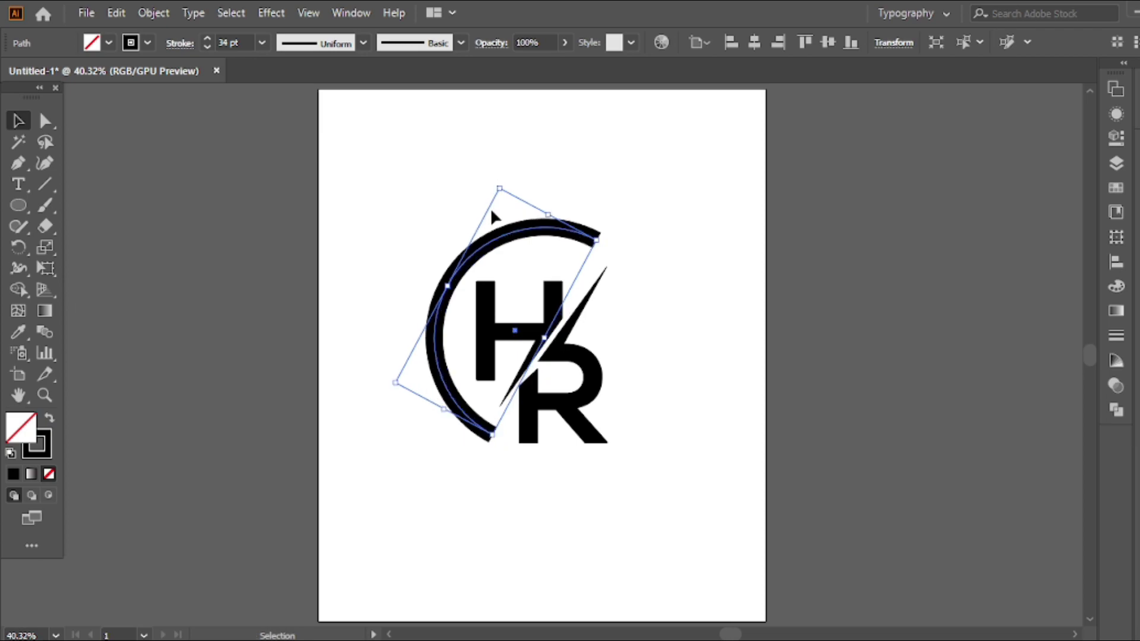
{"action": "left_click_drag", "start_coordinate": [490, 244], "coordinate": [501, 245]}
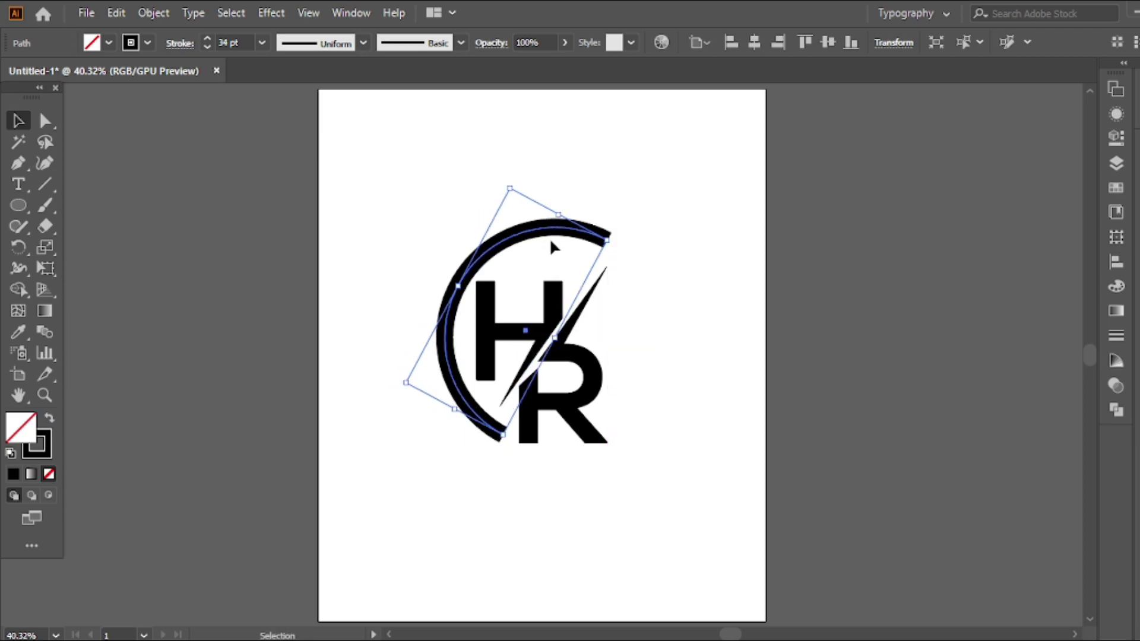
{"action": "left_click", "coordinate": [204, 47]}
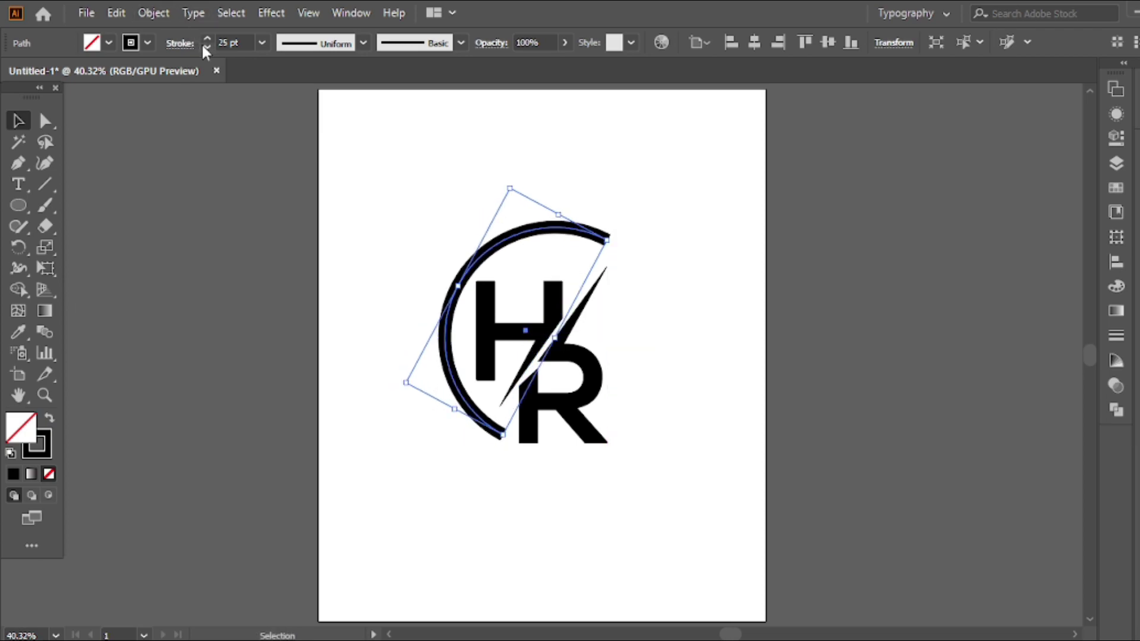
{"action": "left_click", "coordinate": [204, 47]}
Step: Rotate the arc slightly clockwise, undo one rotation, and move it down and left
{"action": "left_click", "coordinate": [504, 175]}
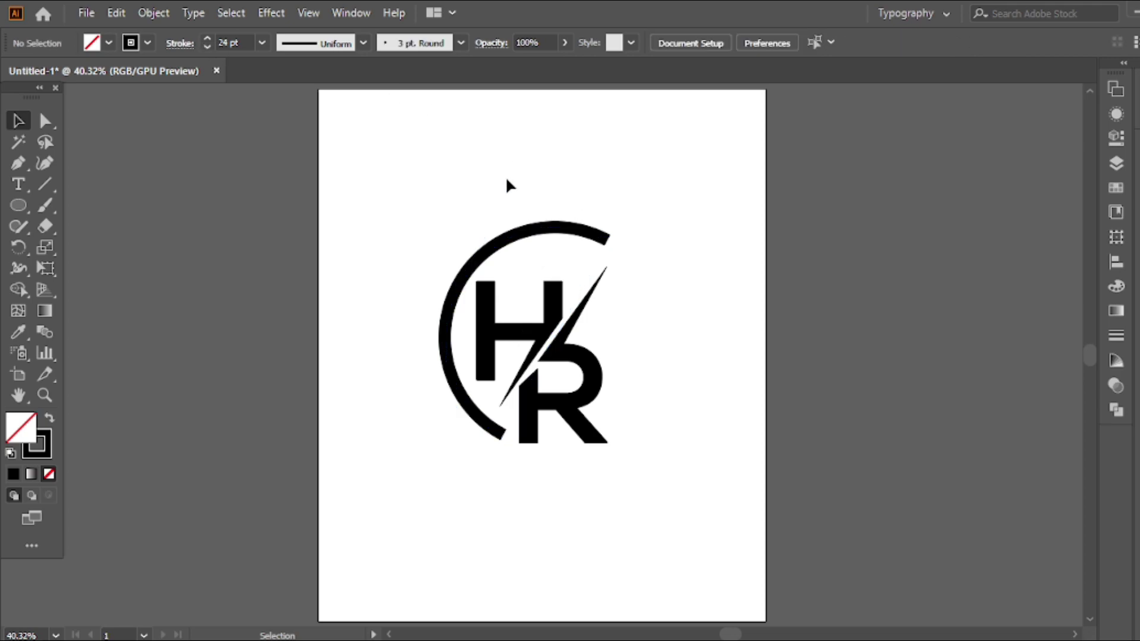
{"action": "left_click", "coordinate": [524, 228]}
{"action": "left_click_drag", "start_coordinate": [509, 181], "coordinate": [520, 185]}
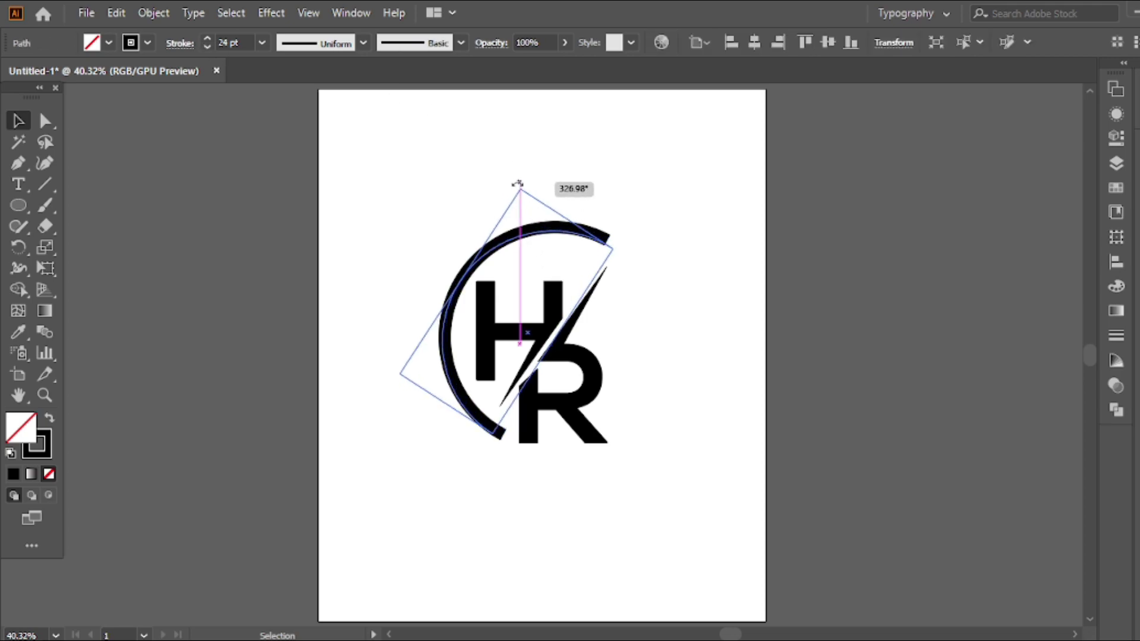
{"action": "left_click_drag", "start_coordinate": [511, 248], "coordinate": [508, 248]}
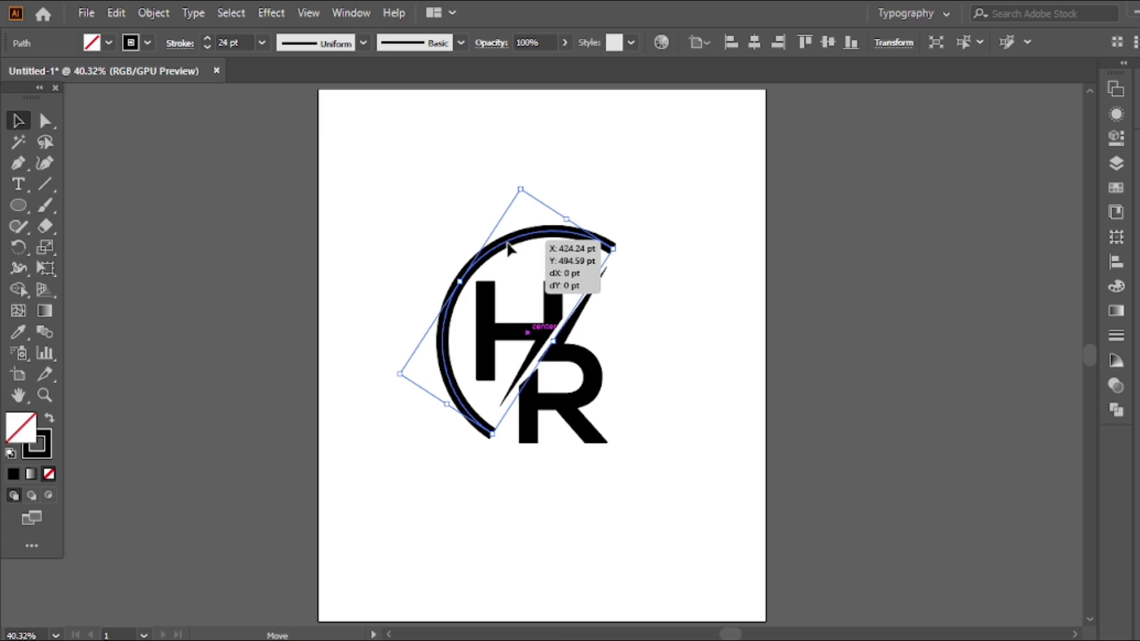
{"action": "mouse_move", "coordinate": [563, 222]}
{"action": "left_mouse_down"}
{"action": "mouse_move", "coordinate": [553, 246]}
{"action": "mouse_move", "coordinate": [596, 224]}
{"action": "left_mouse_up"}
{"action": "key", "text": "ctrl"}
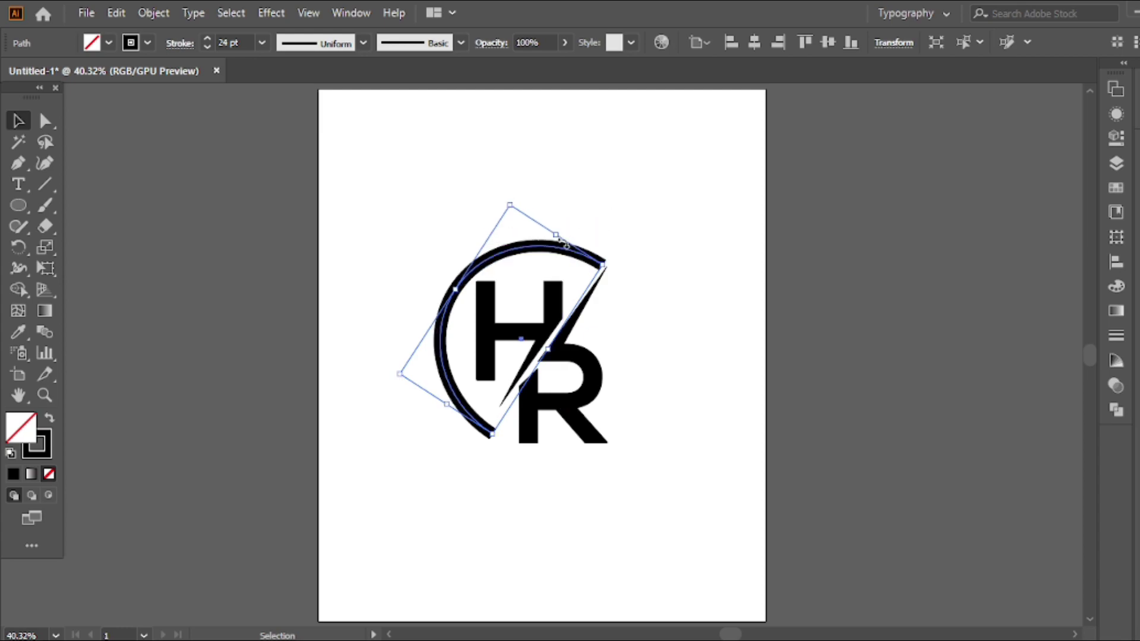
{"action": "key", "text": "ctrl+z"}
{"action": "left_click_drag", "start_coordinate": [540, 237], "coordinate": [518, 247]}
Step: Rotate the arc a little more clockwise and resize it from its left side
{"action": "left_click", "coordinate": [658, 232]}
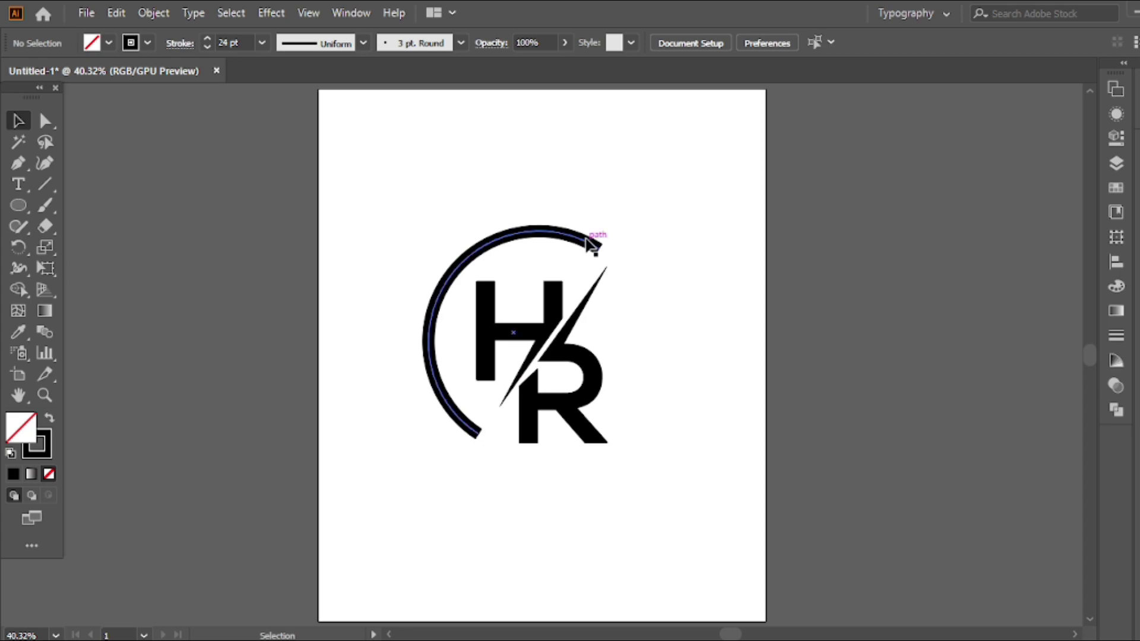
{"action": "left_click", "coordinate": [606, 245]}
{"action": "left_click_drag", "start_coordinate": [606, 245], "coordinate": [631, 243]}
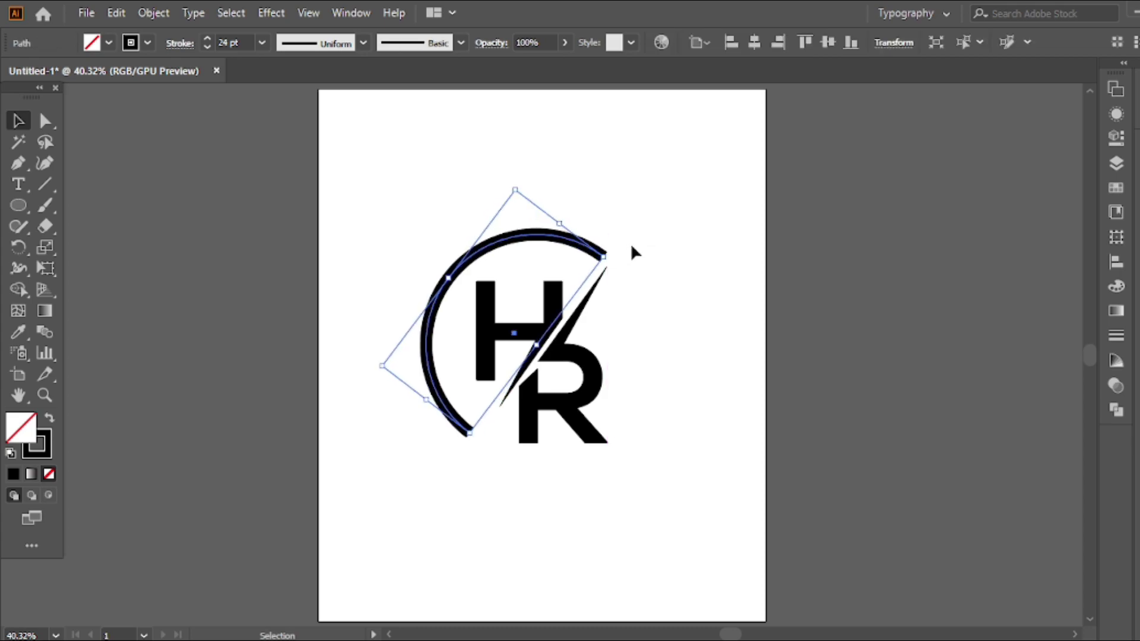
{"action": "left_click", "coordinate": [630, 239]}
{"action": "left_click", "coordinate": [433, 406]}
{"action": "left_click_drag", "start_coordinate": [382, 370], "coordinate": [397, 369]}
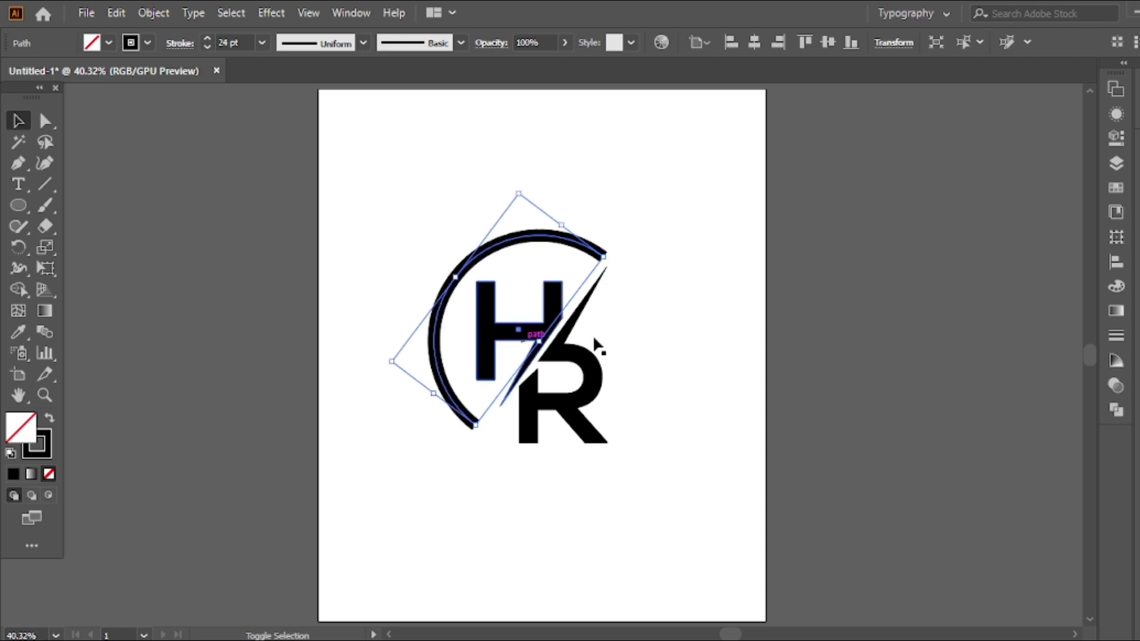
{"action": "left_click", "coordinate": [657, 291]}
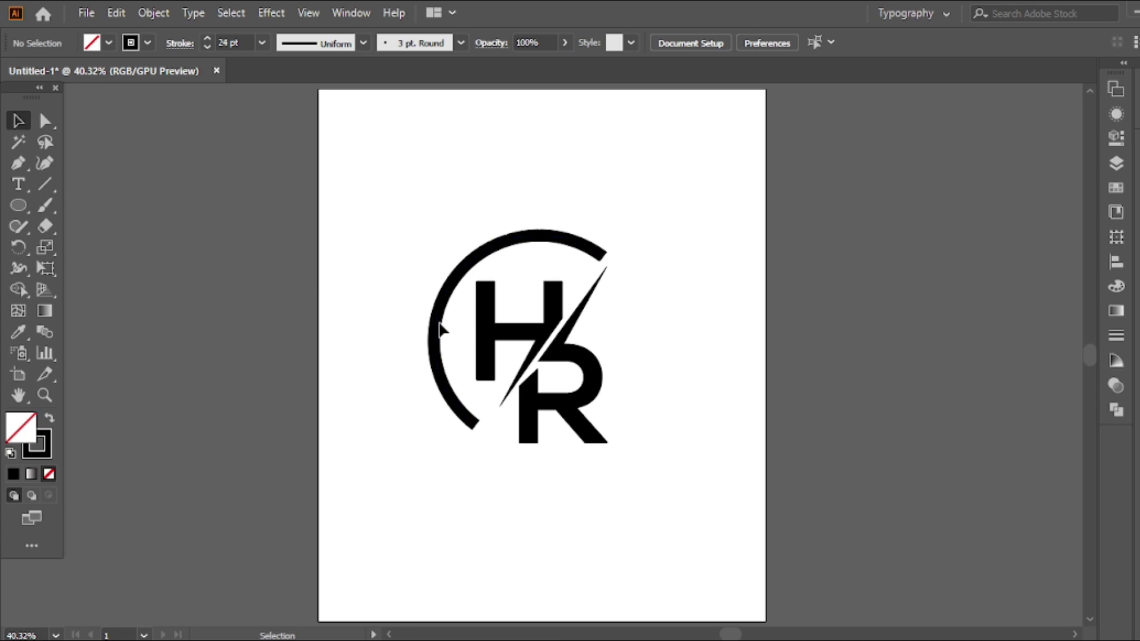
Step: Nudge the arc into place with the arrow keys, mostly upward and once right
{"action": "left_click_drag", "start_coordinate": [443, 329], "coordinate": [441, 333]}
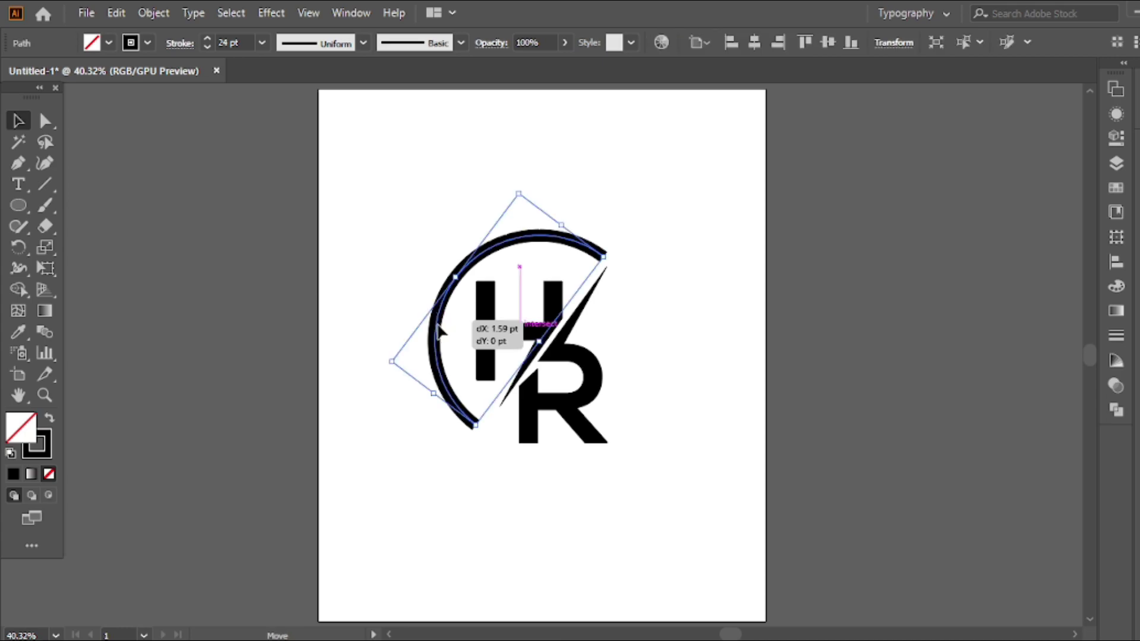
{"action": "key", "text": "Up"}
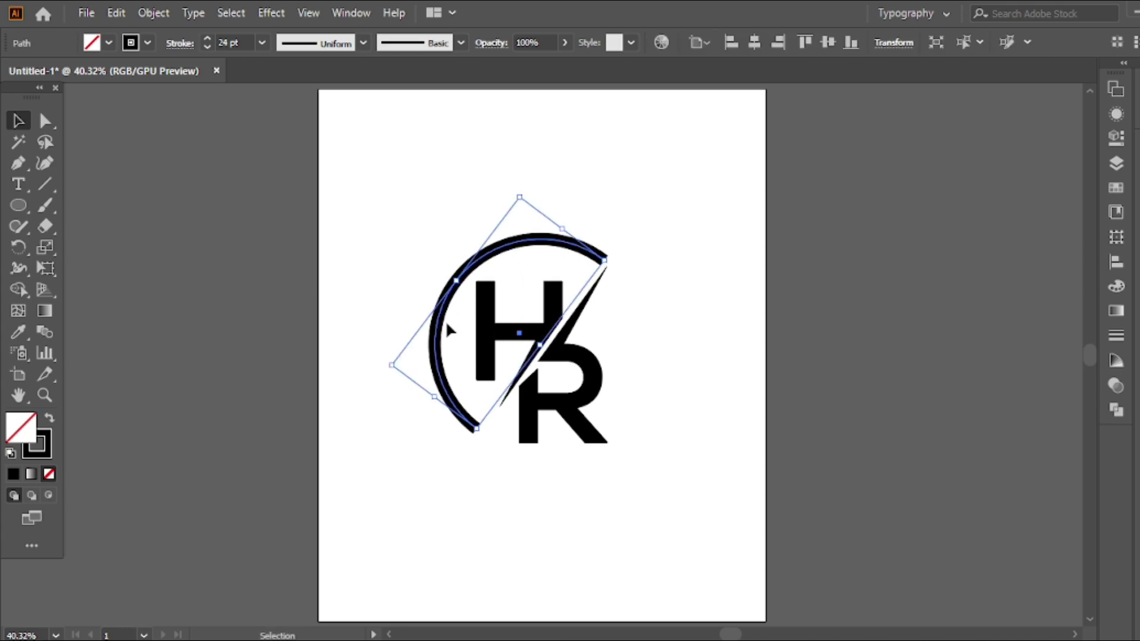
{"action": "key", "text": "Up"}
{"action": "key", "text": "Right"}
{"action": "key", "text": "Up"}
{"action": "key", "text": "Up"}
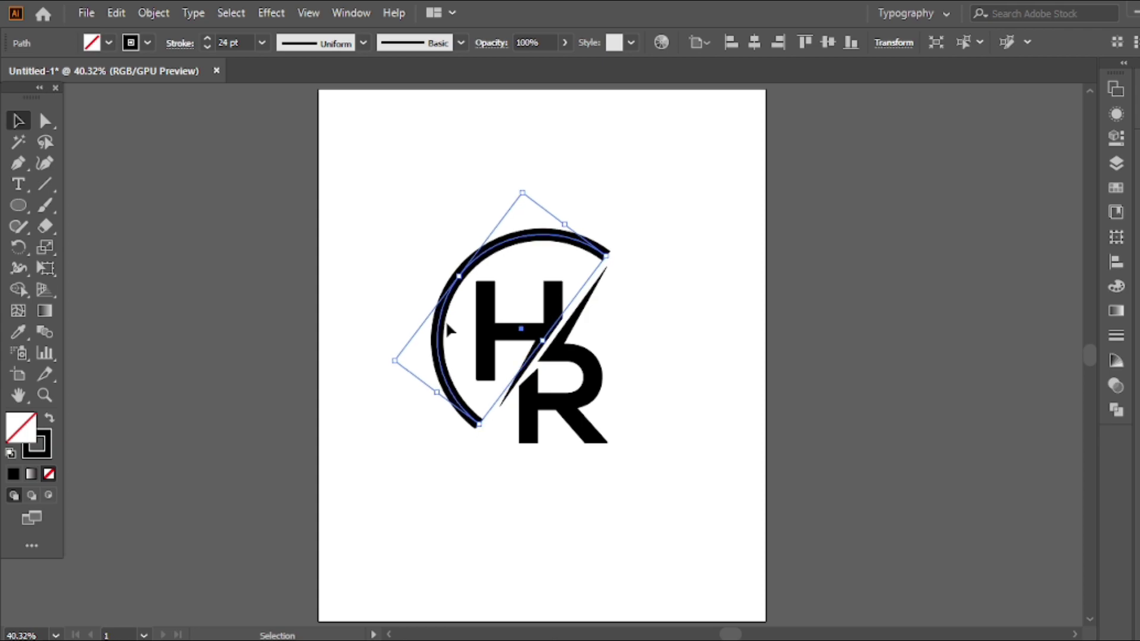
{"action": "key", "text": "Up"}
{"action": "left_click", "coordinate": [635, 261]}
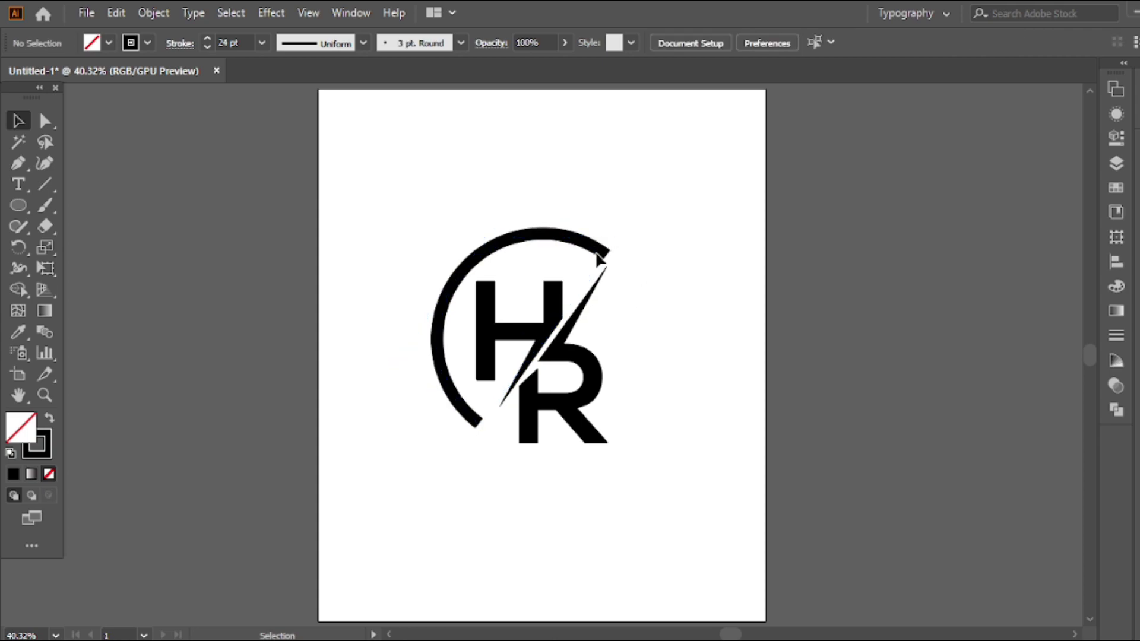
Step: Resize the arc slightly, check it against the whole HR monogram, and reselect the arc
{"action": "left_click", "coordinate": [598, 258]}
{"action": "left_click_drag", "start_coordinate": [567, 219], "coordinate": [555, 229]}
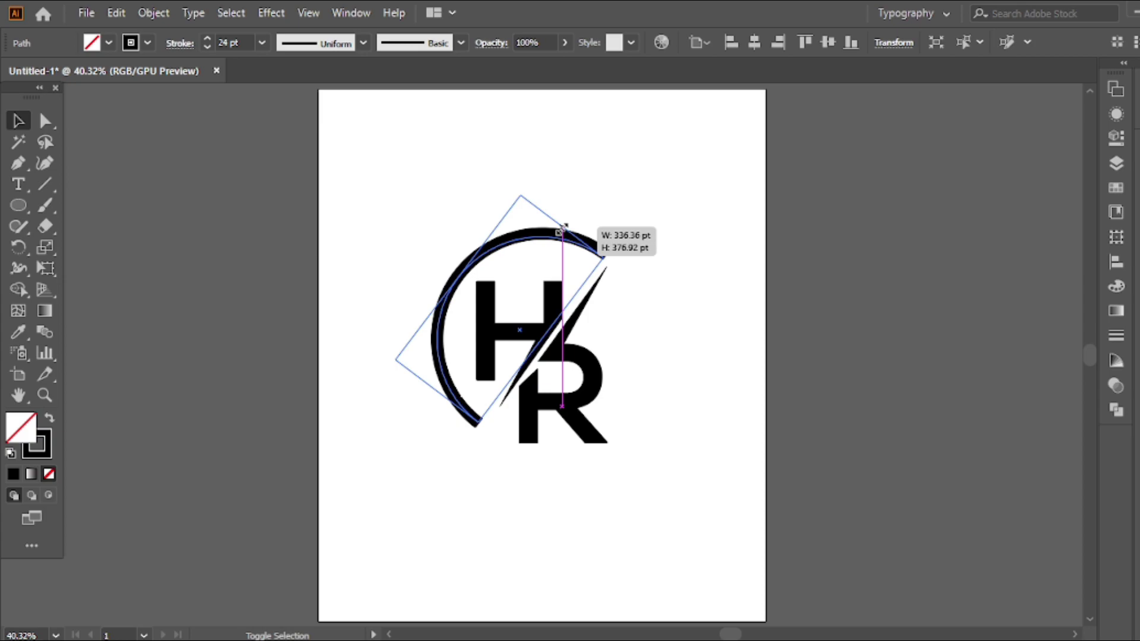
{"action": "left_click", "coordinate": [628, 218]}
{"action": "left_click_drag", "start_coordinate": [628, 218], "coordinate": [427, 393]}
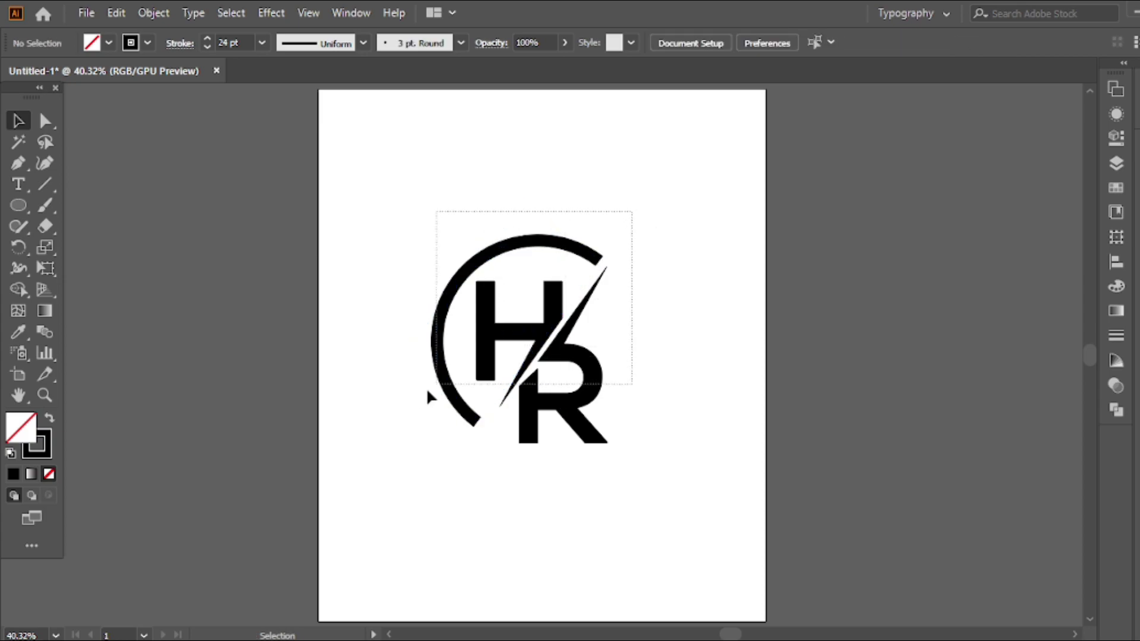
{"action": "left_click", "coordinate": [267, 153]}
{"action": "left_click", "coordinate": [478, 258]}
Step: Convert the 24 pt arc stroke into a filled shape with Object > Path > Outline Stroke
{"action": "left_click", "coordinate": [153, 12]}
{"action": "mouse_move", "coordinate": [217, 426]}
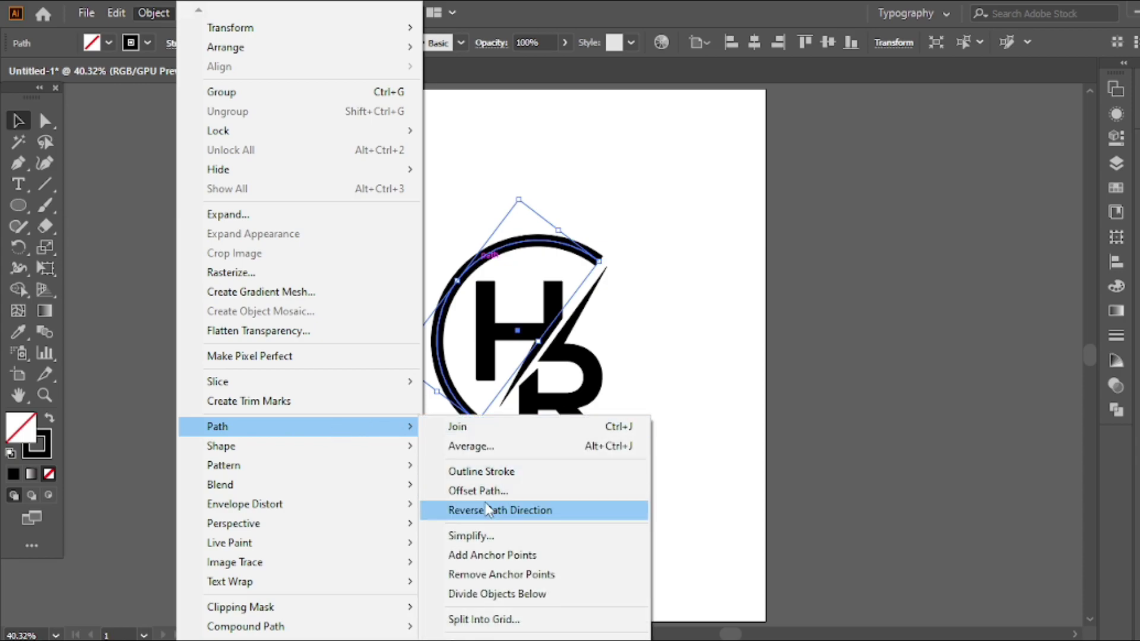
{"action": "left_click", "coordinate": [462, 472]}
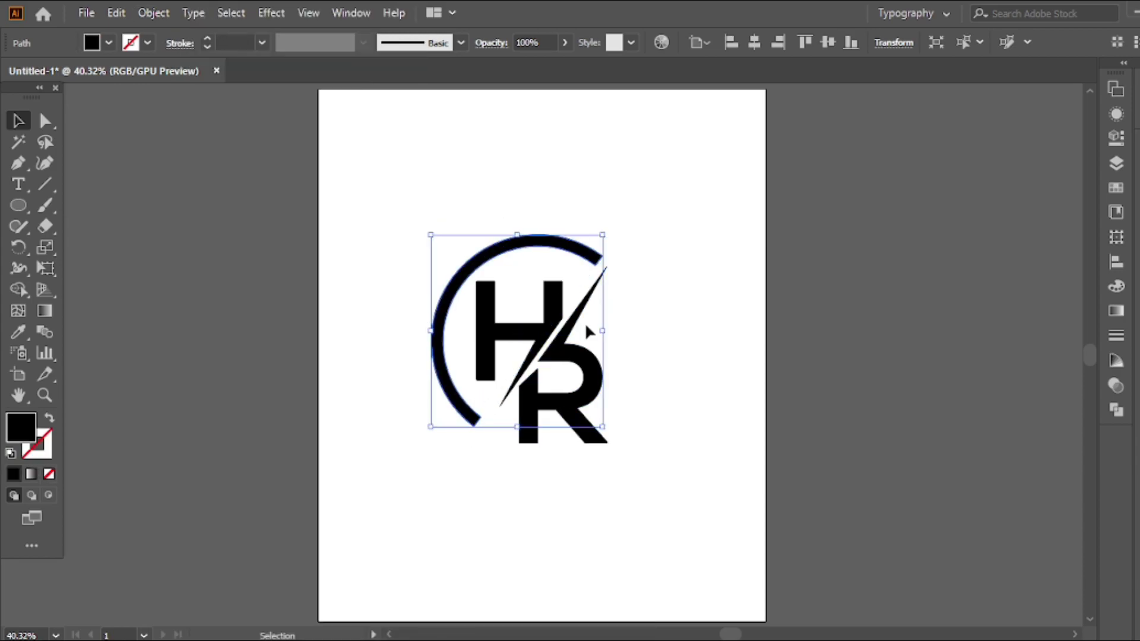
{"action": "left_click", "coordinate": [701, 225]}
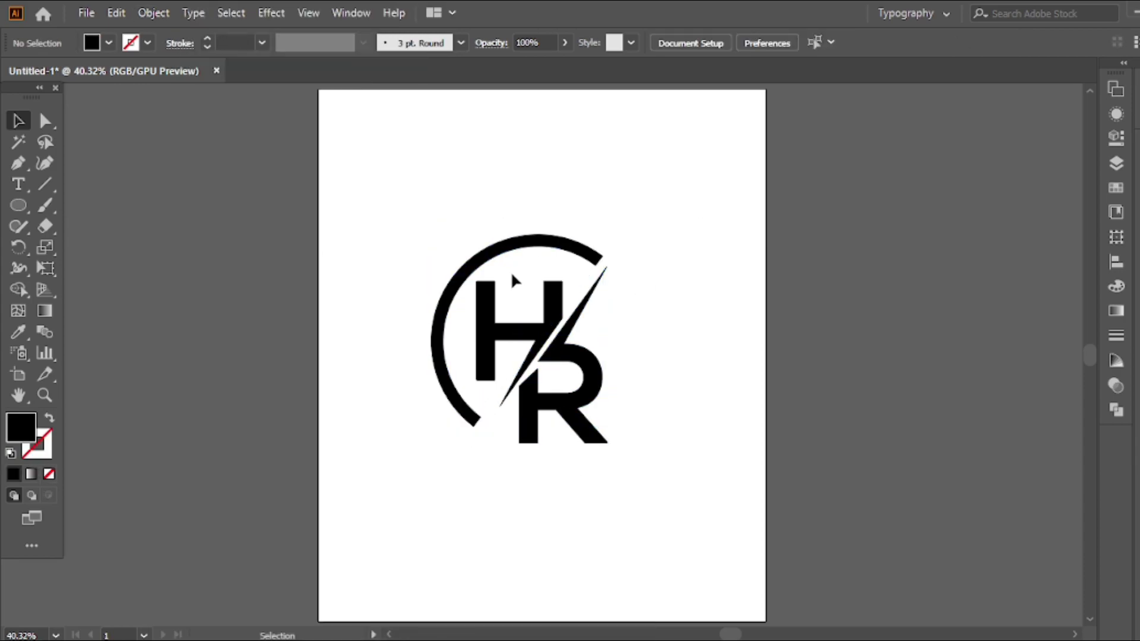
Step: Draw a stroke-only circle over the HR logo and delete its left anchor, leaving a half arc
{"action": "key", "text": "l"}
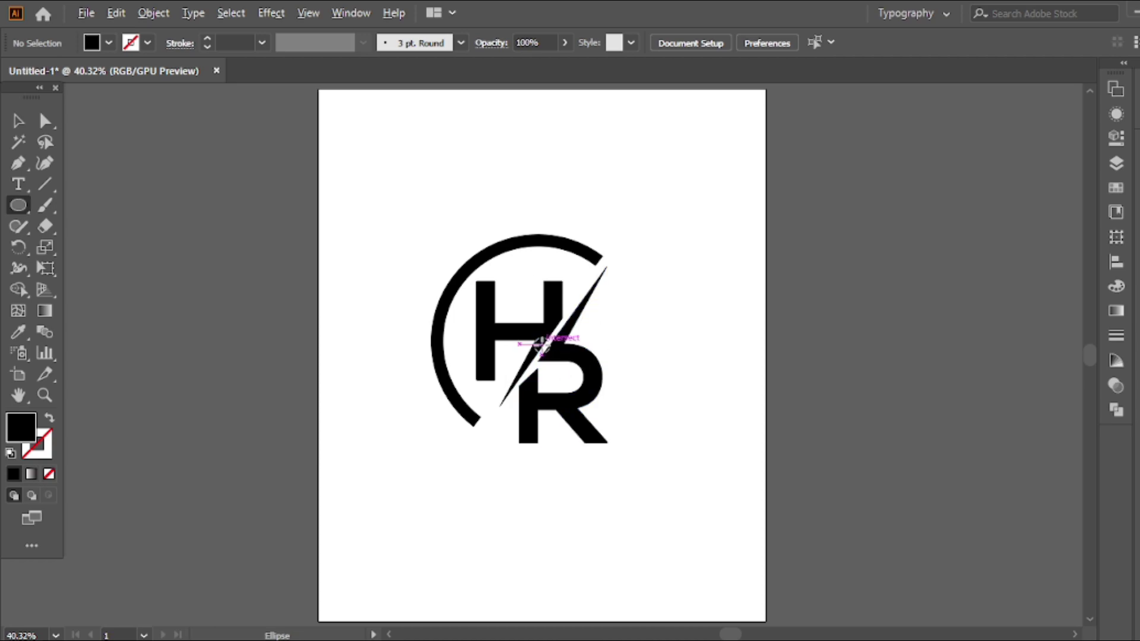
{"action": "left_click_drag", "start_coordinate": [543, 346], "coordinate": [643, 473]}
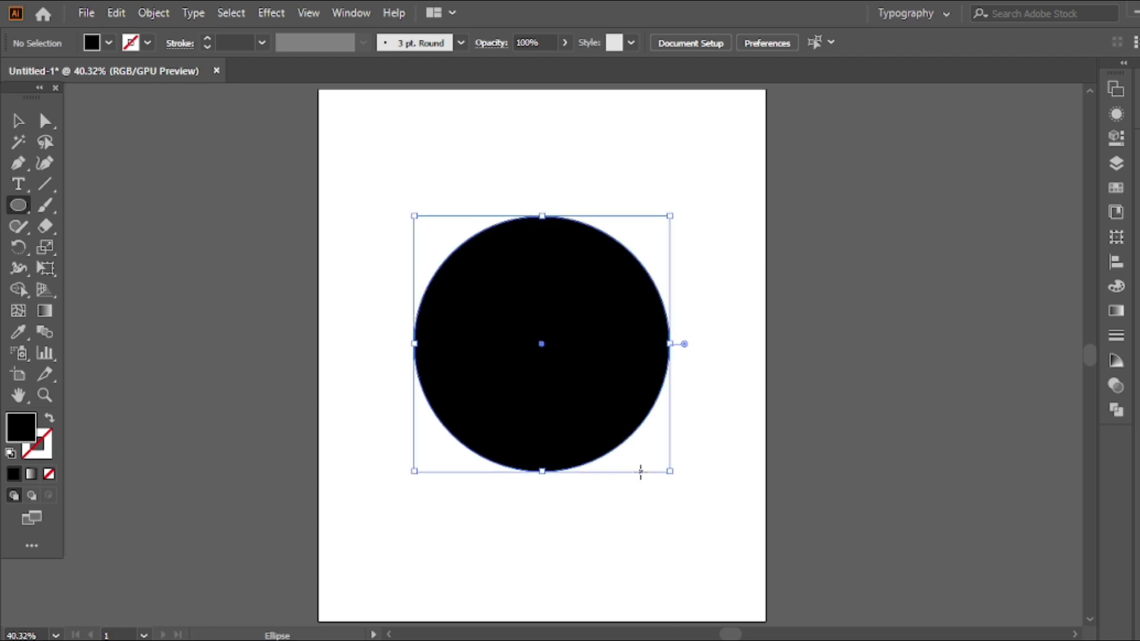
{"action": "key", "text": "v"}
{"action": "left_click", "coordinate": [49, 419]}
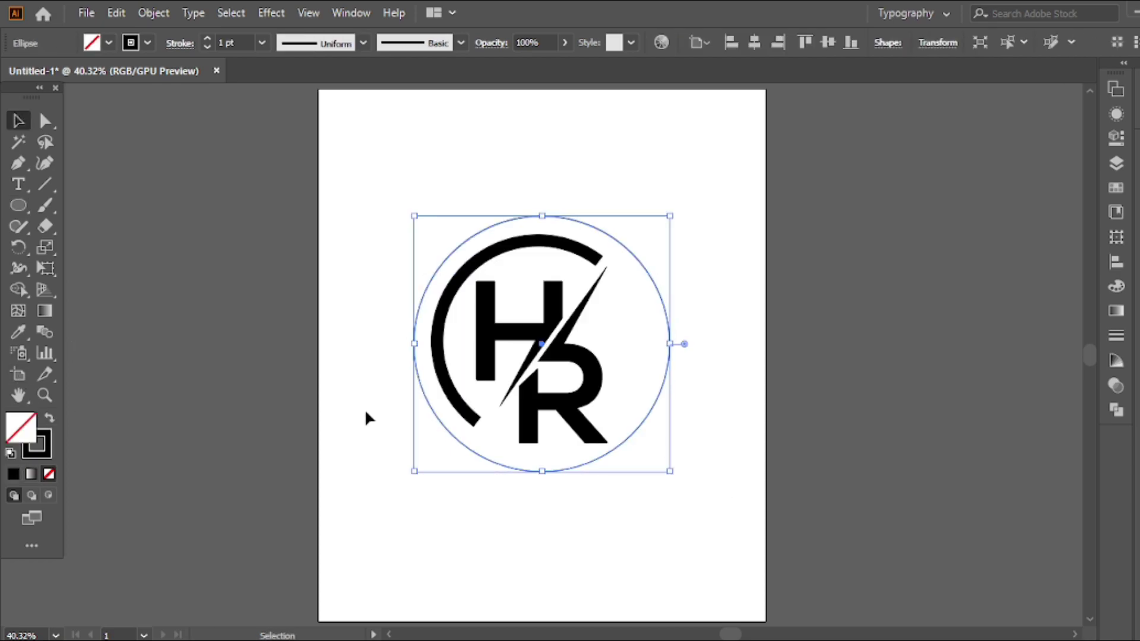
{"action": "key", "text": "a"}
{"action": "left_click", "coordinate": [414, 345]}
{"action": "key", "text": "Delete"}
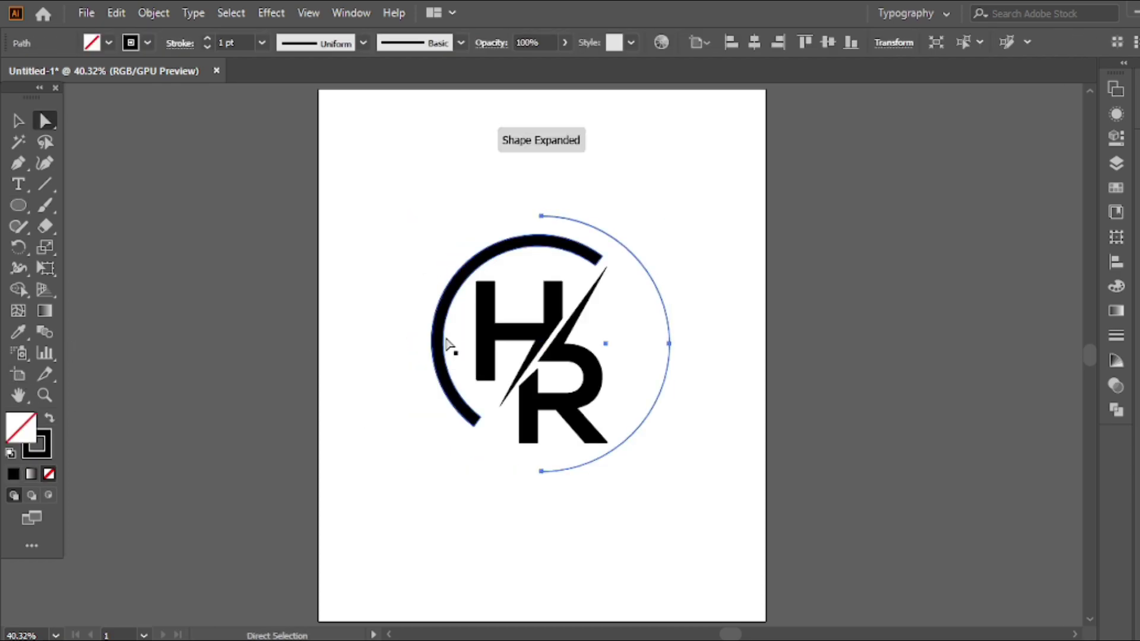
{"action": "key", "text": "v"}
Step: Rotate the half arc about 30° clockwise, shrink it, and shift it left against the monogram
{"action": "mouse_move", "coordinate": [670, 480]}
{"action": "left_mouse_down"}
{"action": "mouse_move", "coordinate": [671, 343]}
{"action": "mouse_move", "coordinate": [690, 404]}
{"action": "left_mouse_up"}
{"action": "mouse_move", "coordinate": [576, 537]}
{"action": "left_mouse_down"}
{"action": "mouse_move", "coordinate": [569, 493]}
{"action": "mouse_move", "coordinate": [522, 461]}
{"action": "left_mouse_up"}
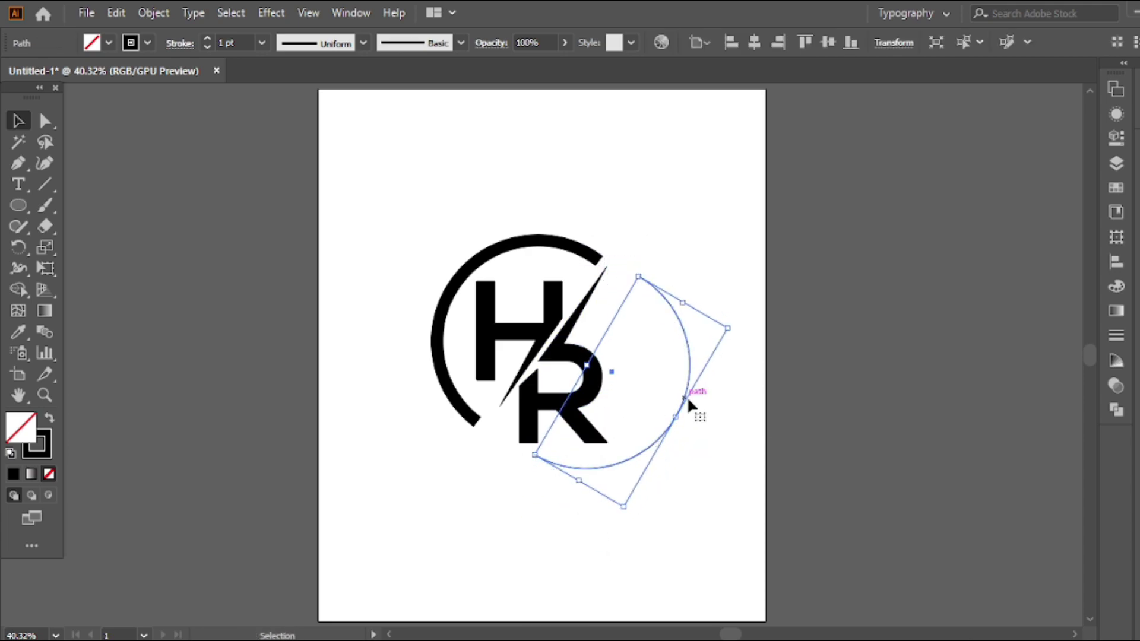
{"action": "left_click_drag", "start_coordinate": [687, 403], "coordinate": [657, 401]}
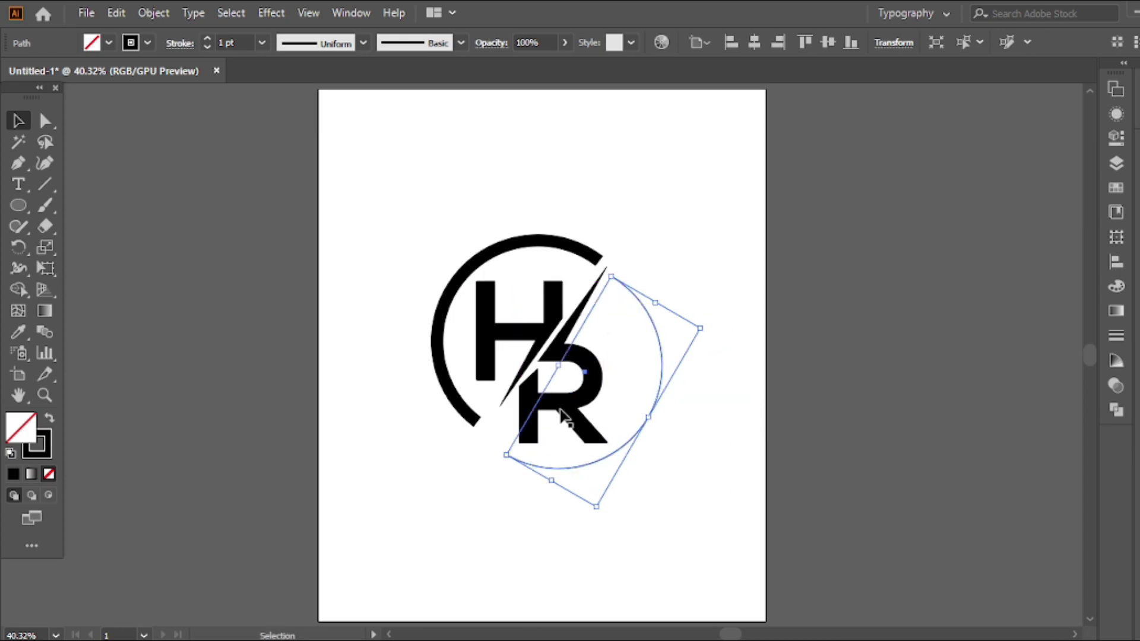
{"action": "left_click_drag", "start_coordinate": [498, 455], "coordinate": [491, 444]}
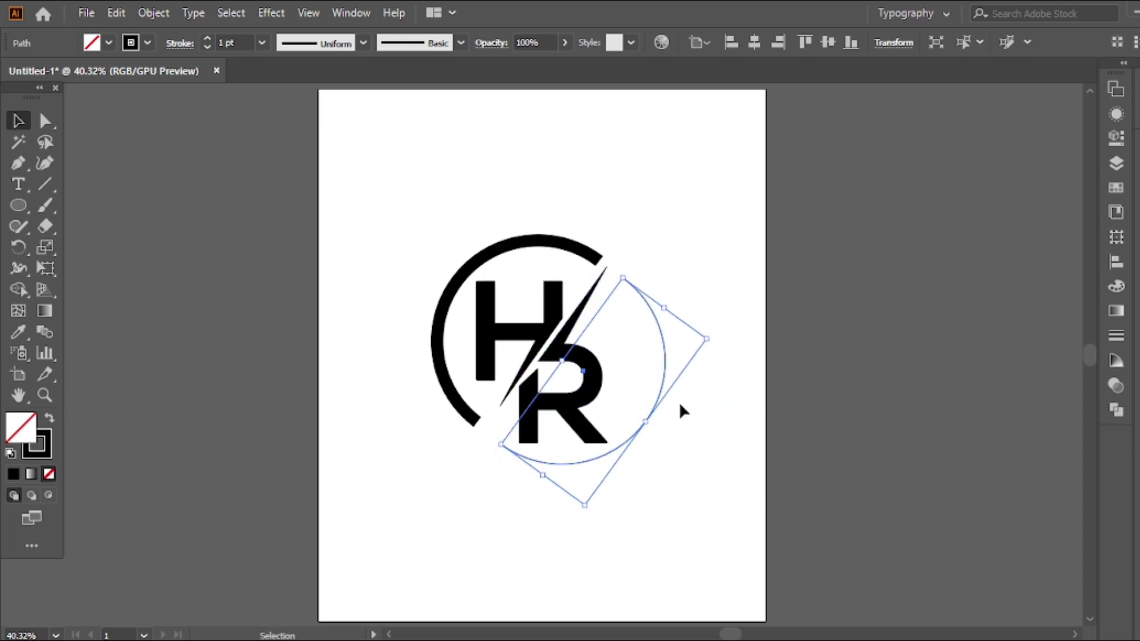
{"action": "left_click", "coordinate": [653, 386]}
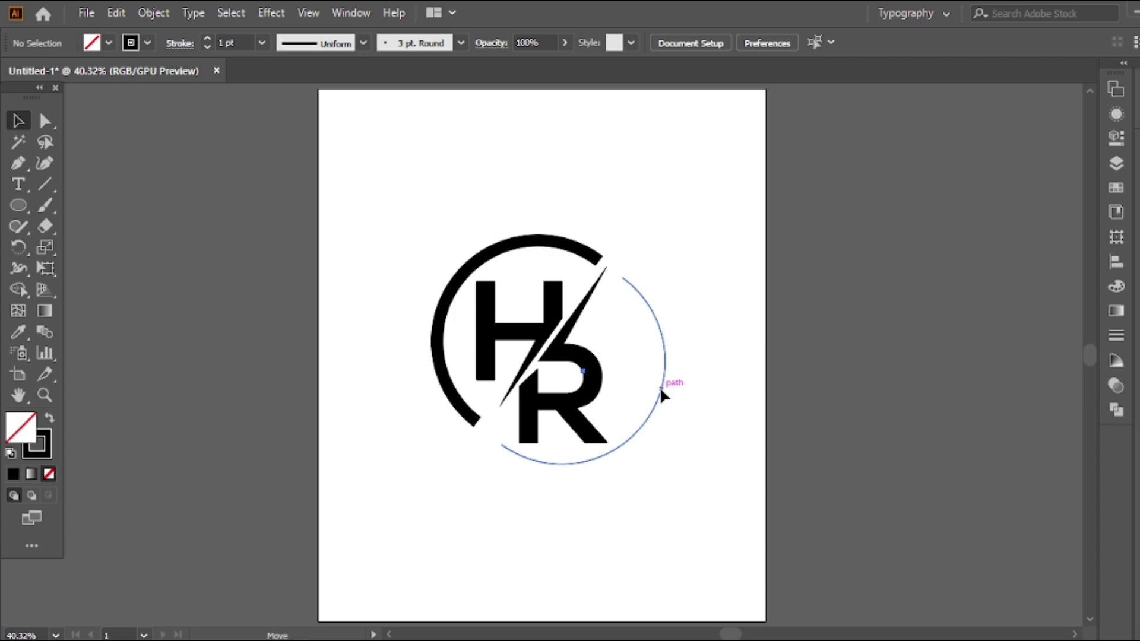
{"action": "left_click", "coordinate": [656, 382]}
{"action": "left_click", "coordinate": [704, 372]}
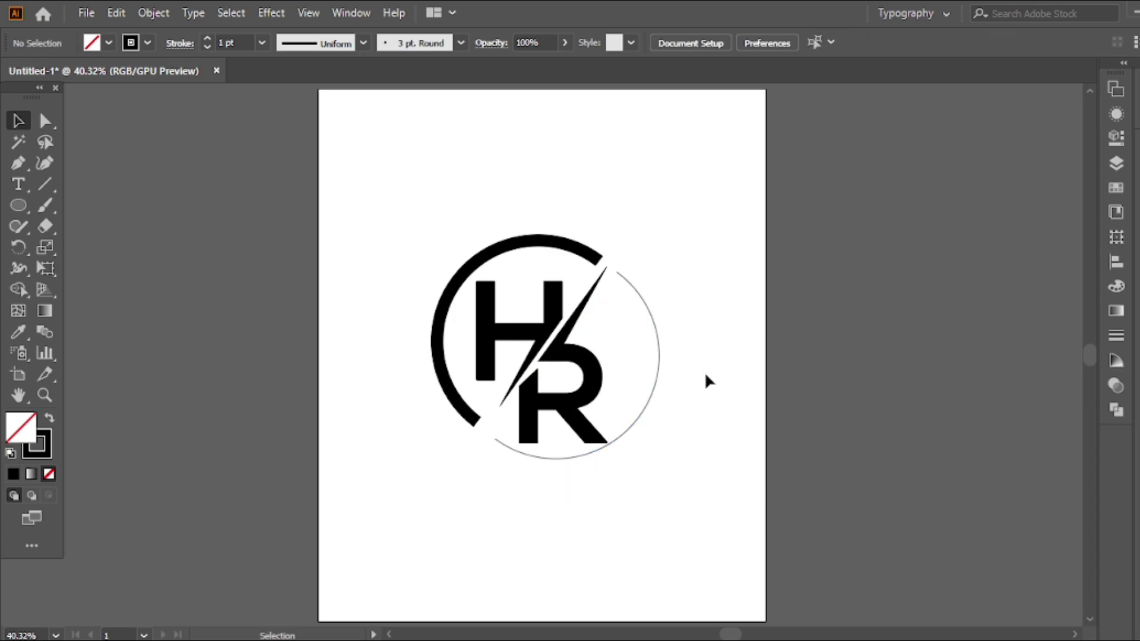
{"action": "left_click", "coordinate": [656, 379]}
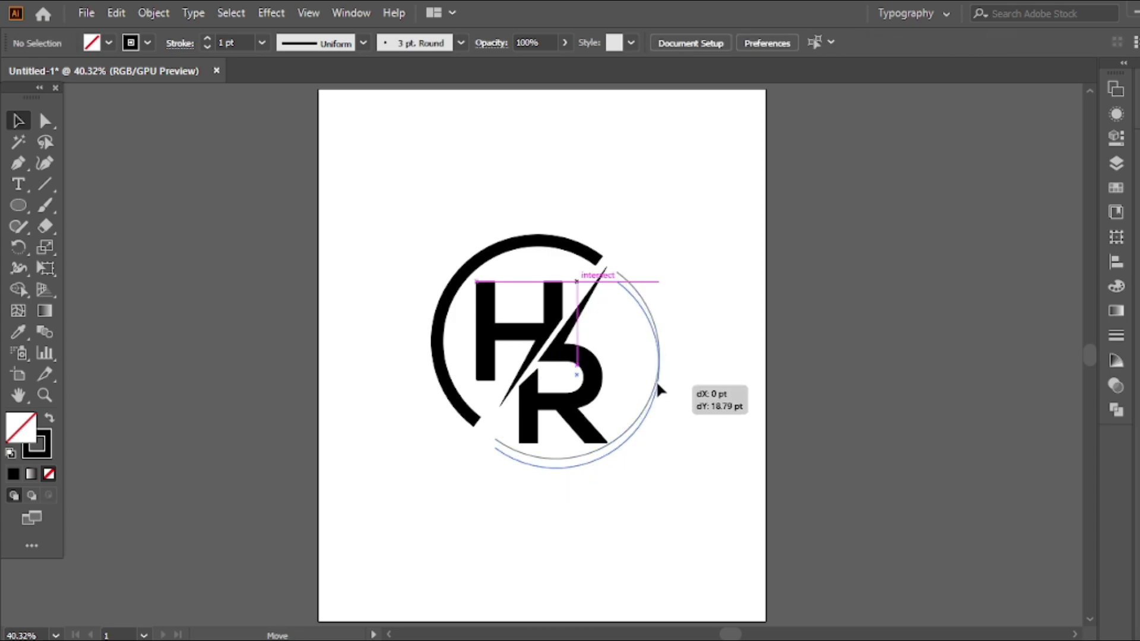
{"action": "left_click", "coordinate": [760, 358]}
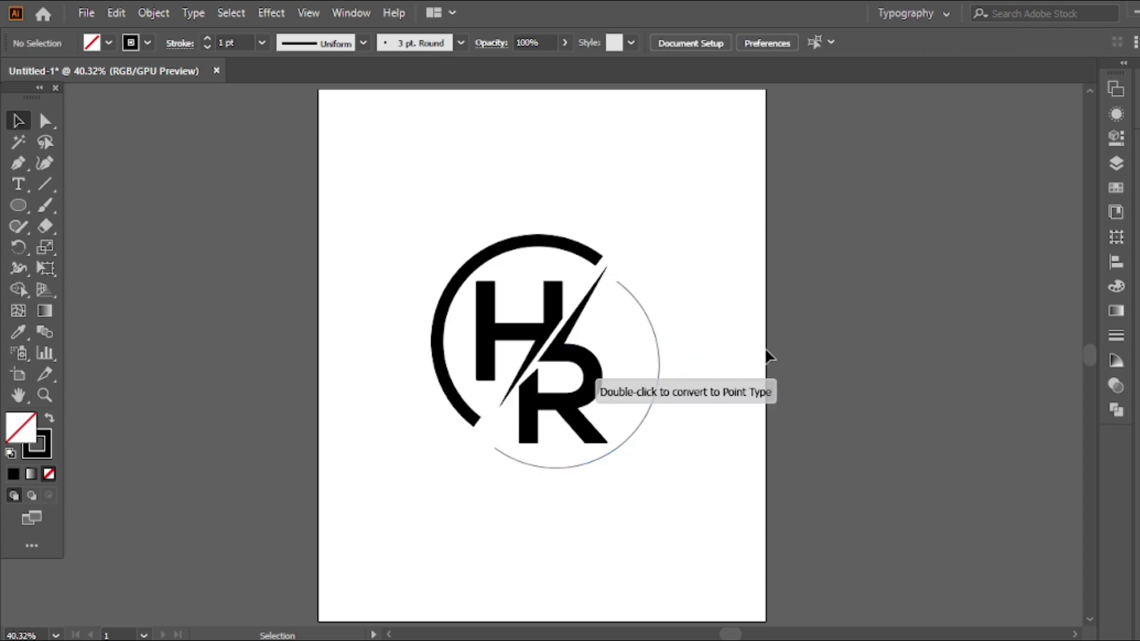
{"action": "left_click", "coordinate": [660, 363]}
{"action": "left_click", "coordinate": [19, 185]}
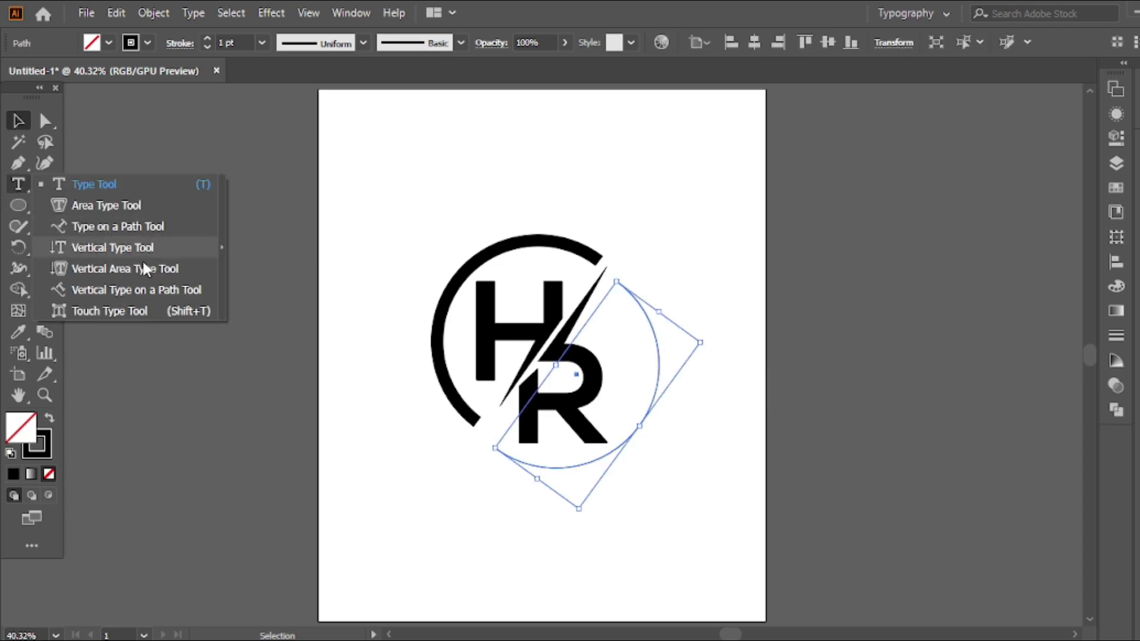
Step: Type 'TIMELAPSE TUTORIAL' along the right-hand arc using Type on a Path
{"action": "left_click", "coordinate": [122, 228]}
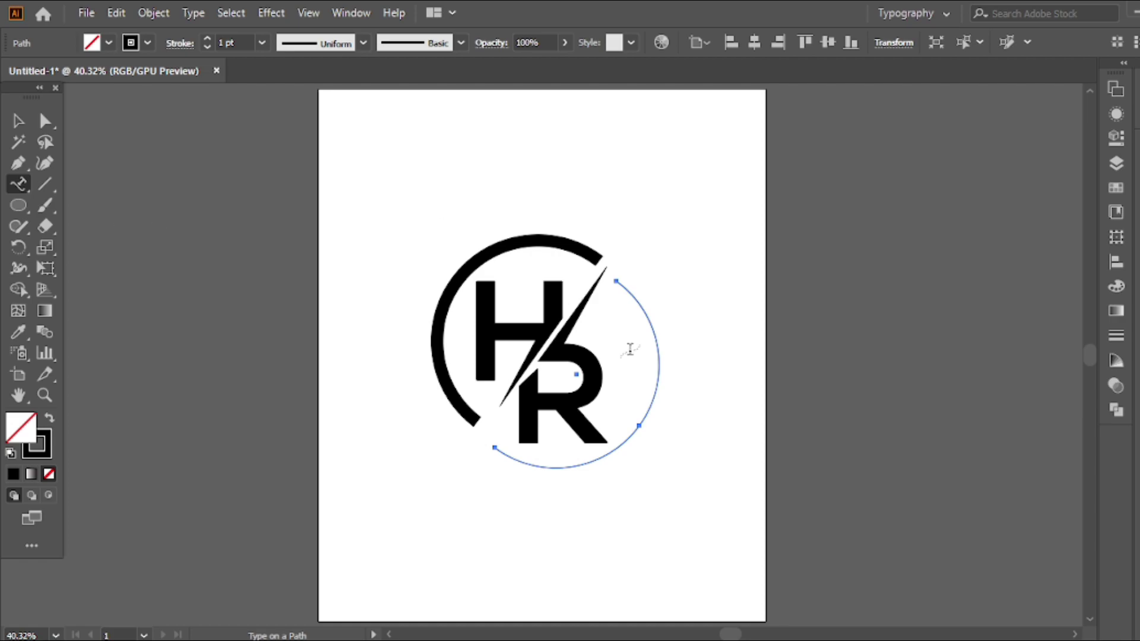
{"action": "left_click", "coordinate": [658, 369]}
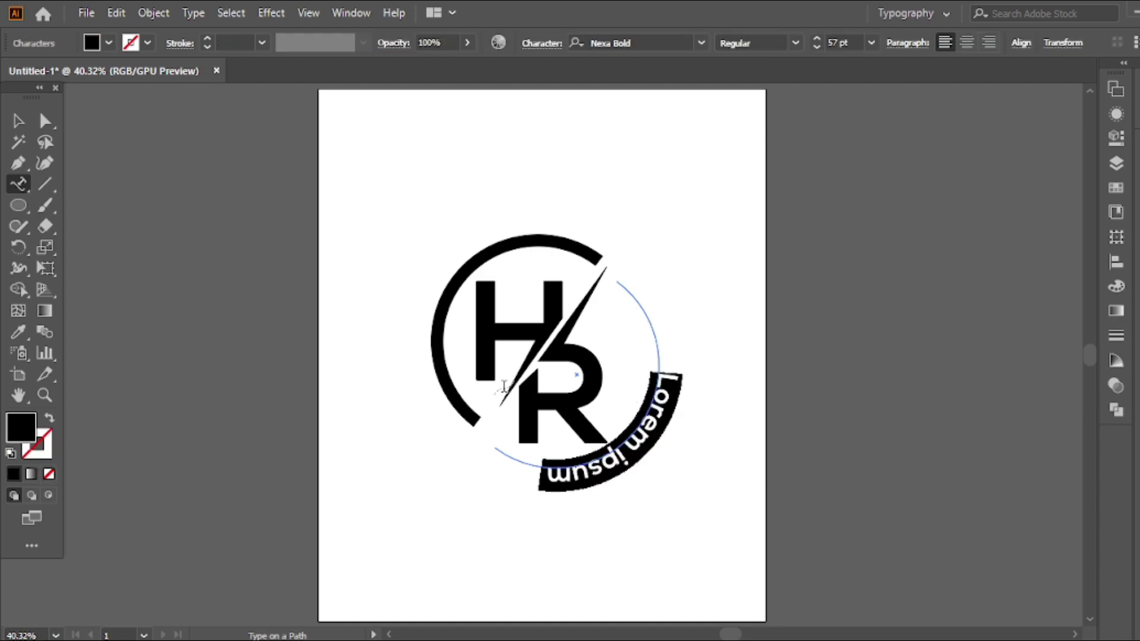
{"action": "type", "text": "TIMELA"}
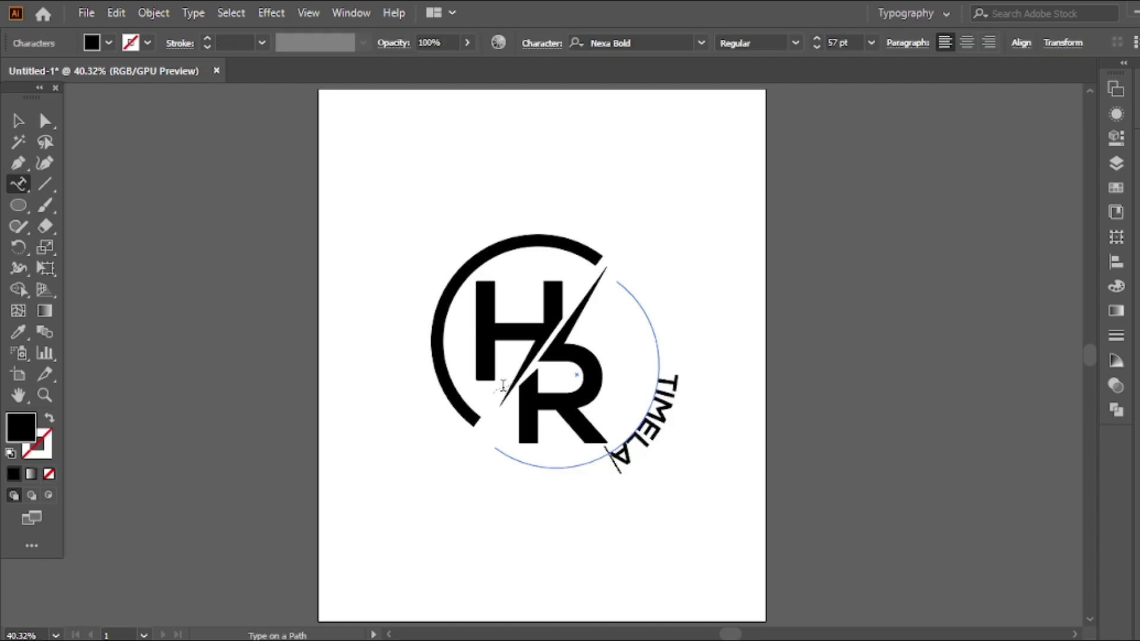
{"action": "type", "text": "PSE"}
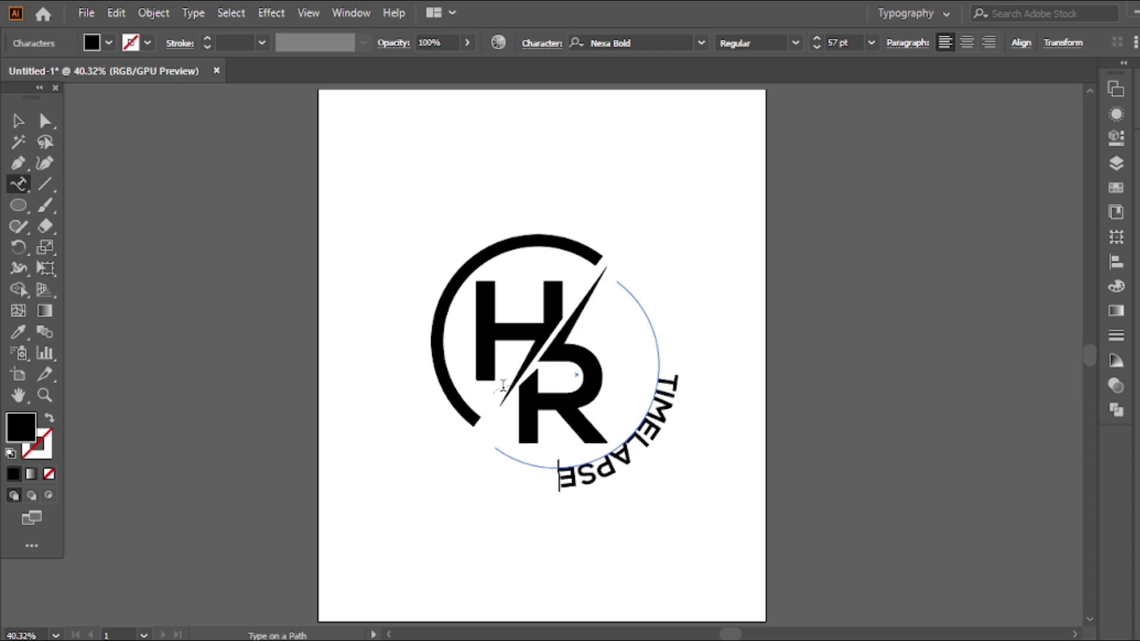
{"action": "type", "text": " TUTOR"}
{"action": "left_click", "coordinate": [18, 121]}
Step: Slide the curved text upward along the arc and reduce its font size to 42 pt
{"action": "left_click_drag", "start_coordinate": [681, 373], "coordinate": [651, 251]}
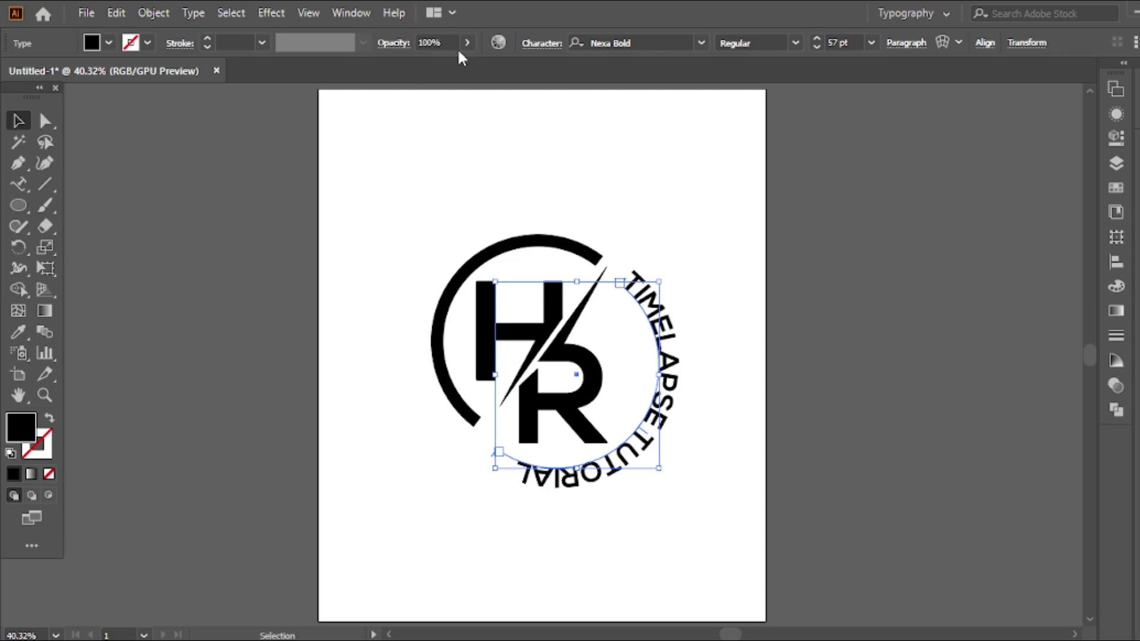
{"action": "left_click", "coordinate": [556, 47]}
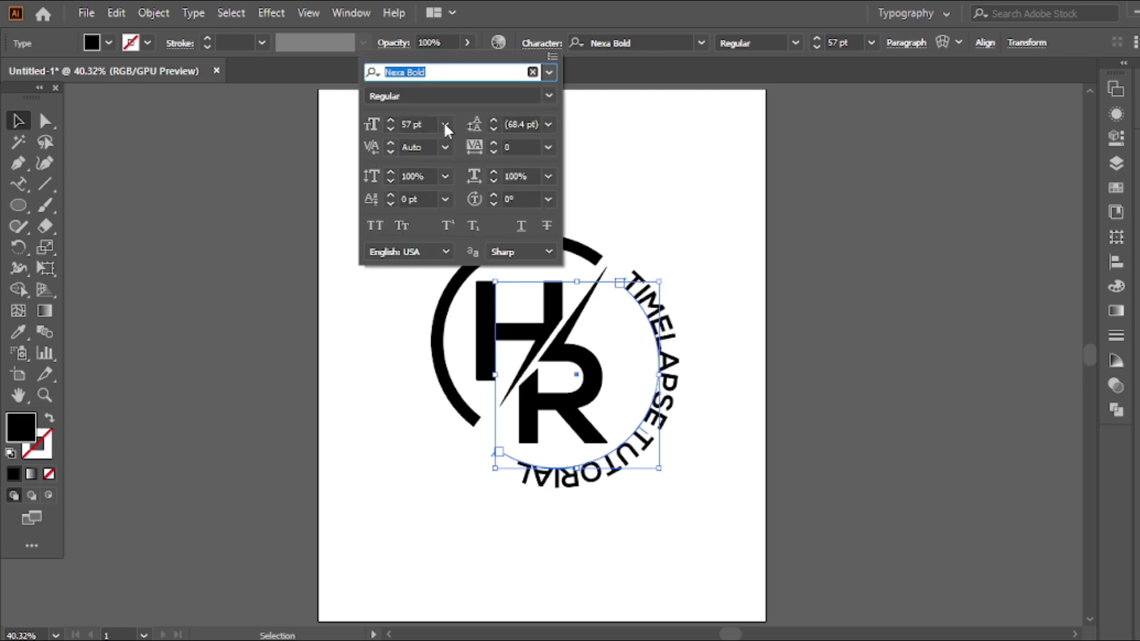
{"action": "left_click", "coordinate": [419, 124]}
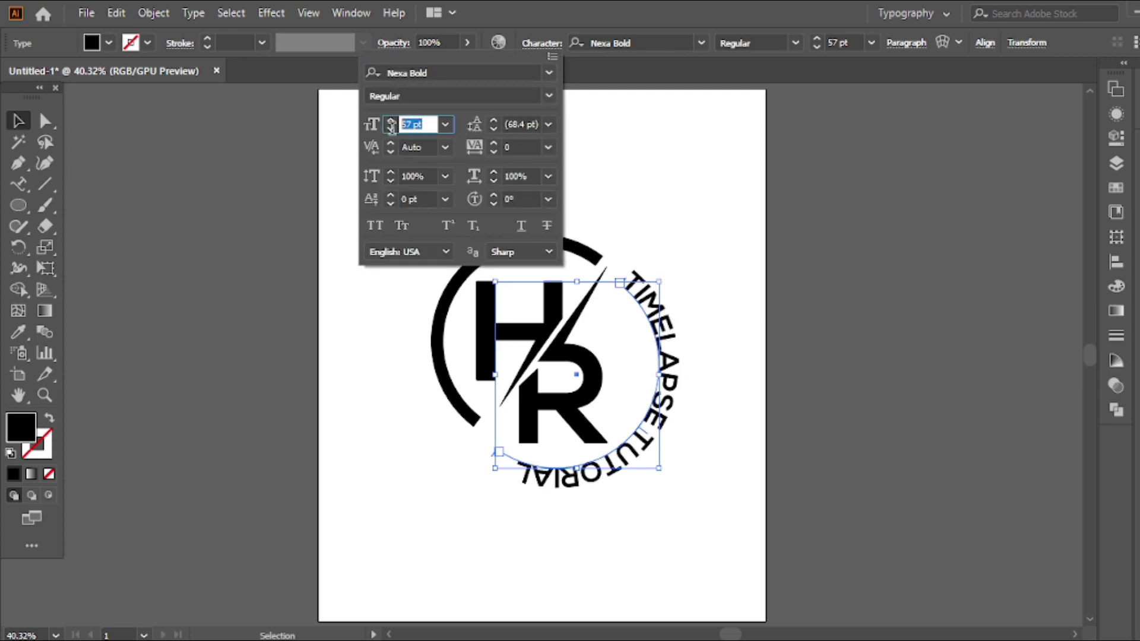
{"action": "left_click", "coordinate": [442, 125]}
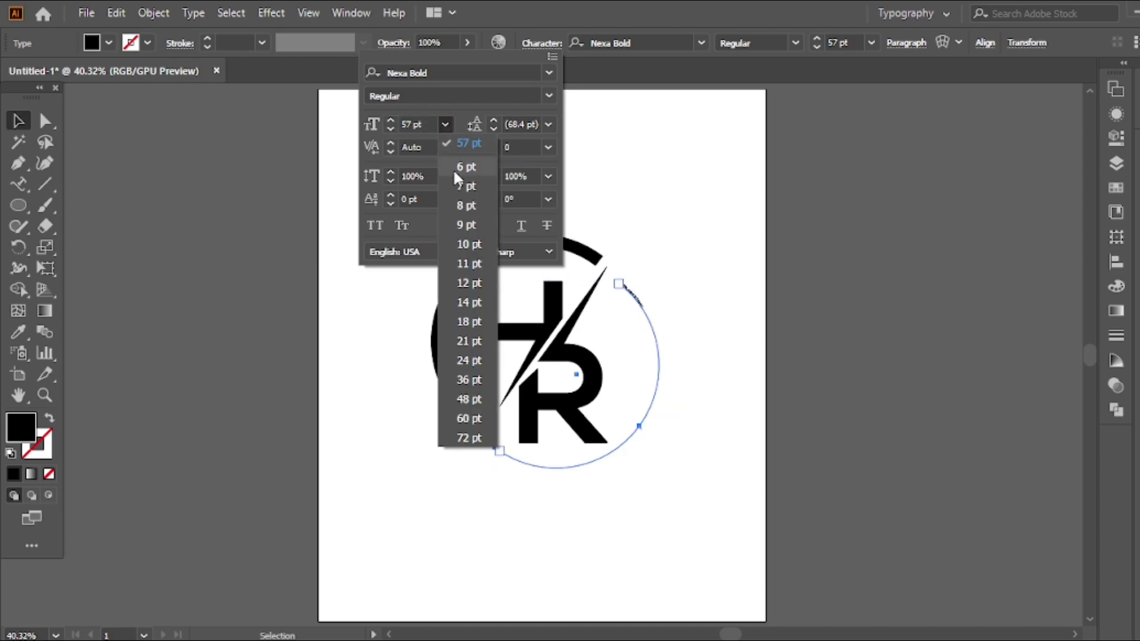
{"action": "left_click", "coordinate": [417, 124]}
{"action": "scroll", "coordinate": [418, 125], "scroll_direction": "down", "scroll_amount": 4}
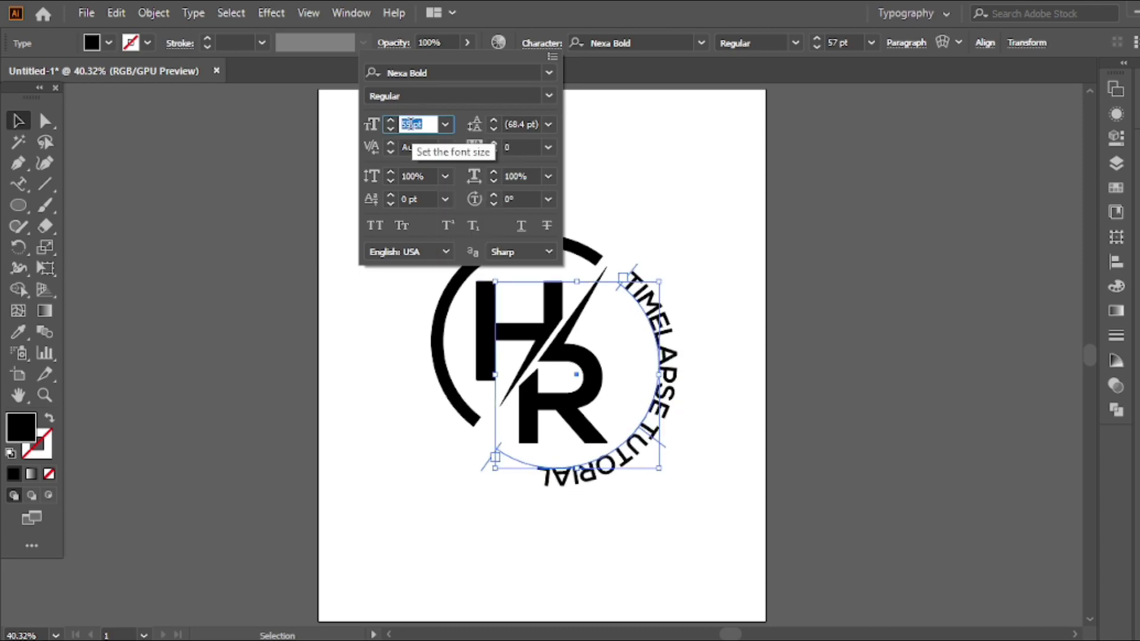
{"action": "scroll", "coordinate": [418, 125], "scroll_direction": "down", "scroll_amount": 4}
{"action": "scroll", "coordinate": [417, 125], "scroll_direction": "down", "scroll_amount": 3}
{"action": "scroll", "coordinate": [417, 124], "scroll_direction": "down", "scroll_amount": 4}
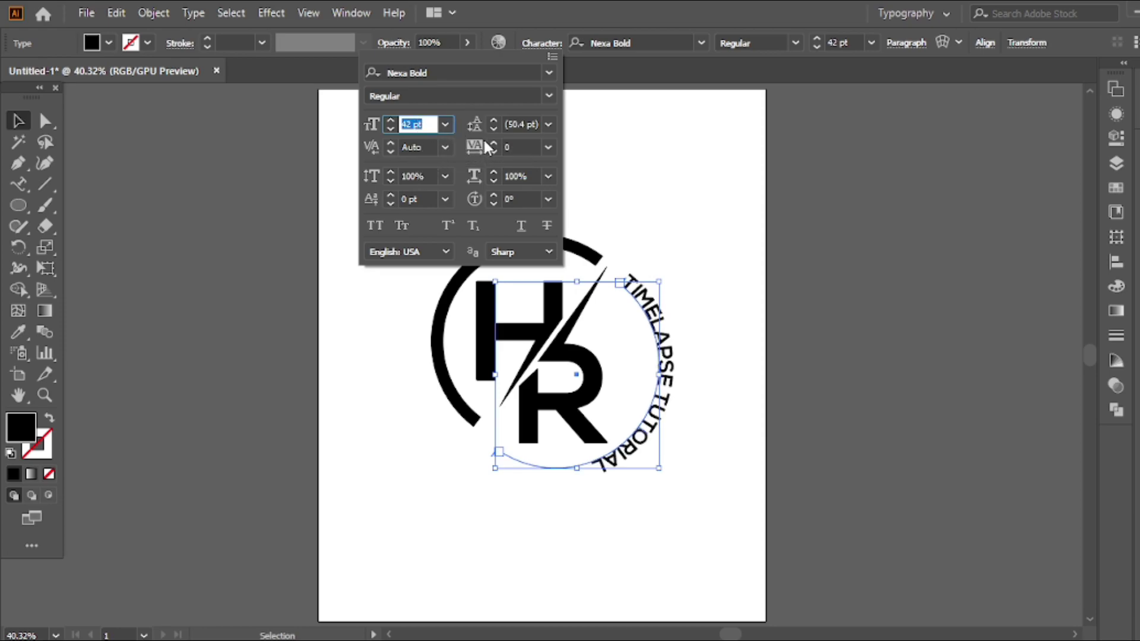
Step: Set the curved text's tracking to 100 to spread the letters around the arc
{"action": "left_click", "coordinate": [539, 147]}
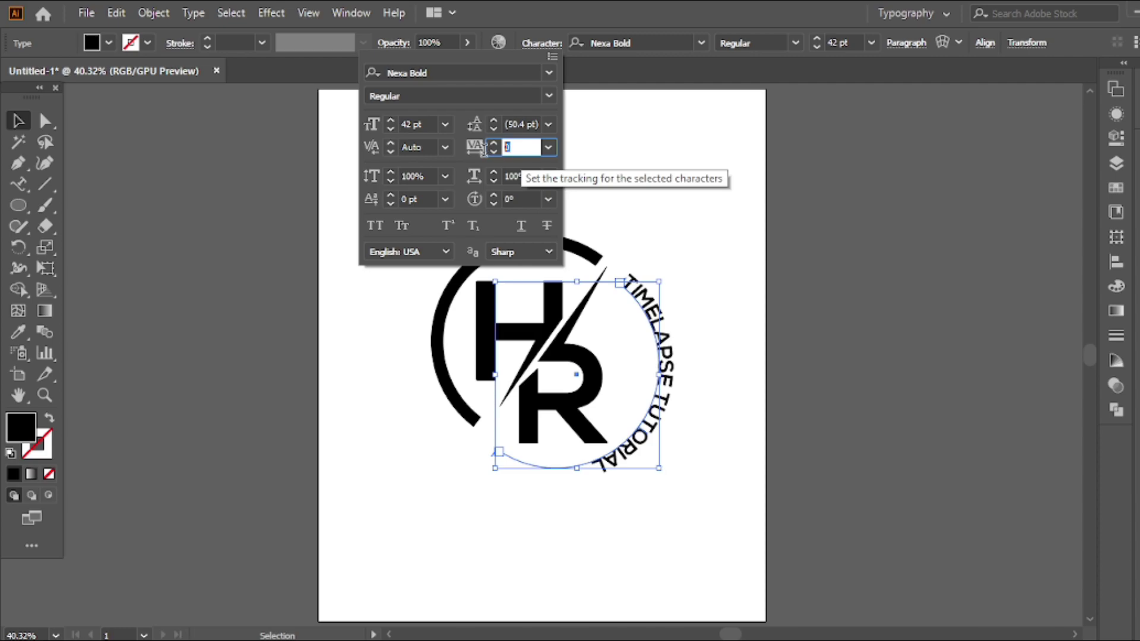
{"action": "left_click", "coordinate": [548, 147]}
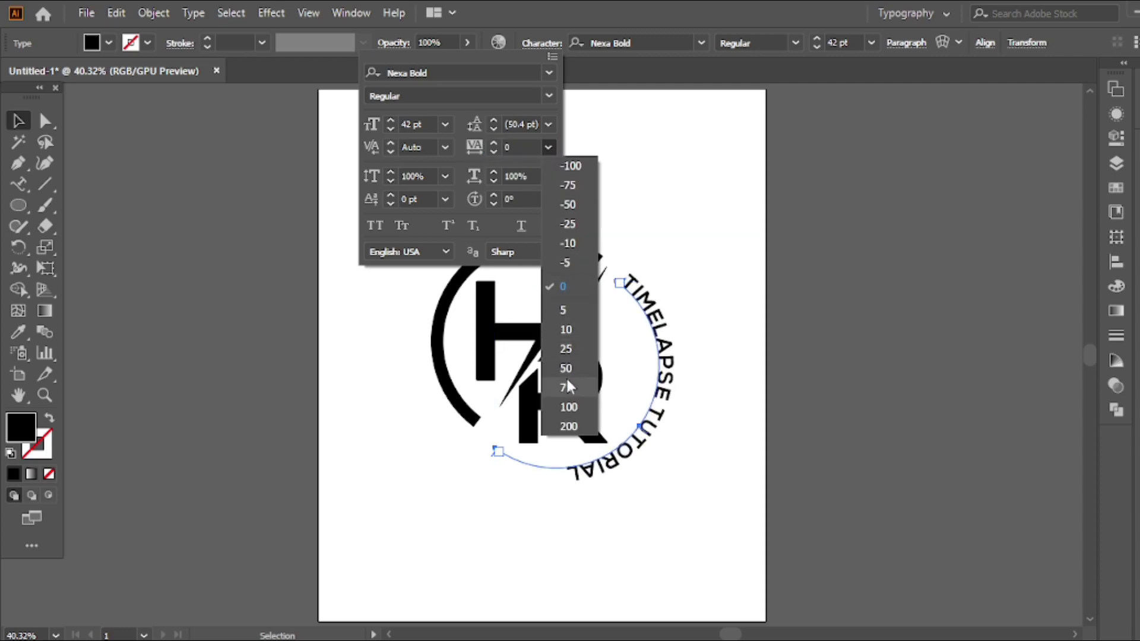
{"action": "left_click", "coordinate": [565, 407]}
{"action": "left_click", "coordinate": [693, 313]}
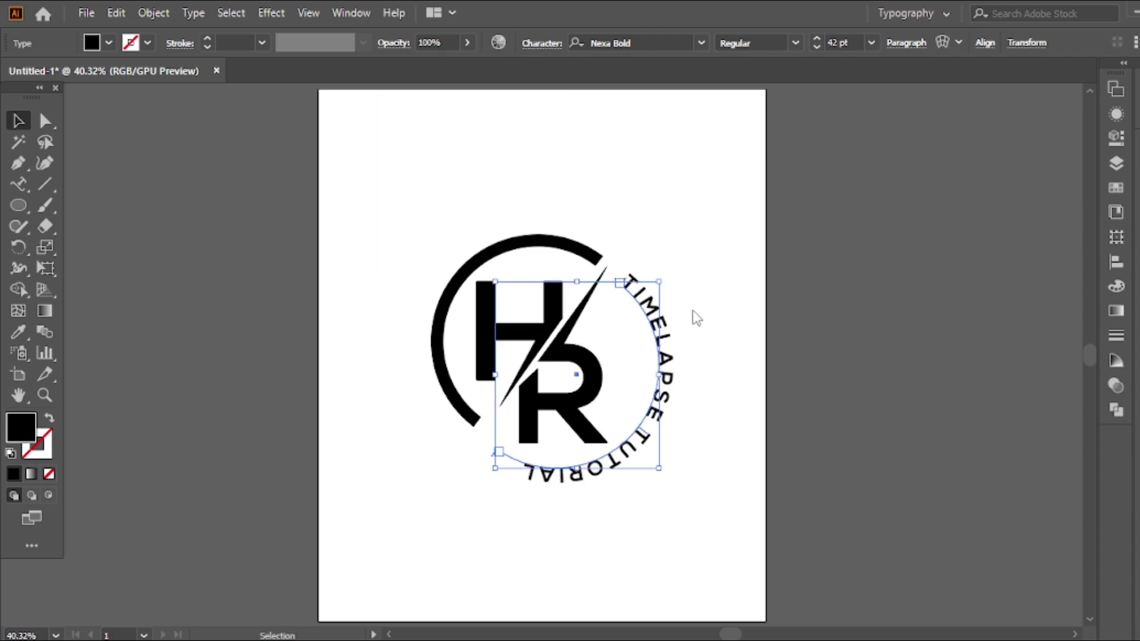
{"action": "left_click", "coordinate": [670, 303]}
Step: Rotate the curved text around the monogram, scale it down slightly, and nudge it right
{"action": "left_click_drag", "start_coordinate": [669, 277], "coordinate": [648, 313]}
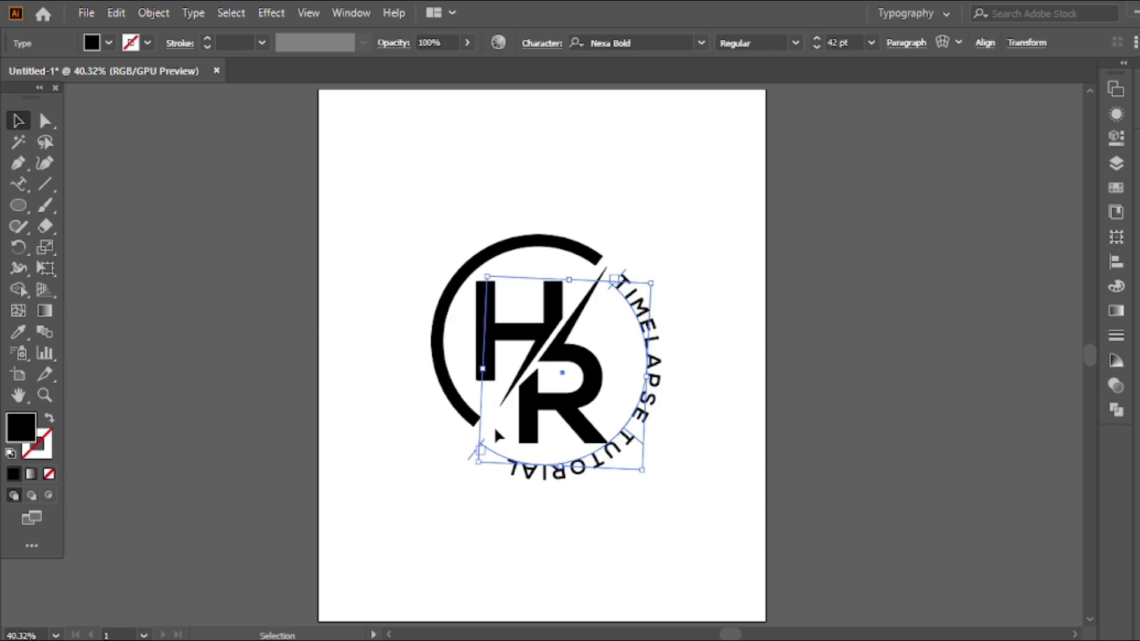
{"action": "left_click_drag", "start_coordinate": [475, 466], "coordinate": [479, 466]}
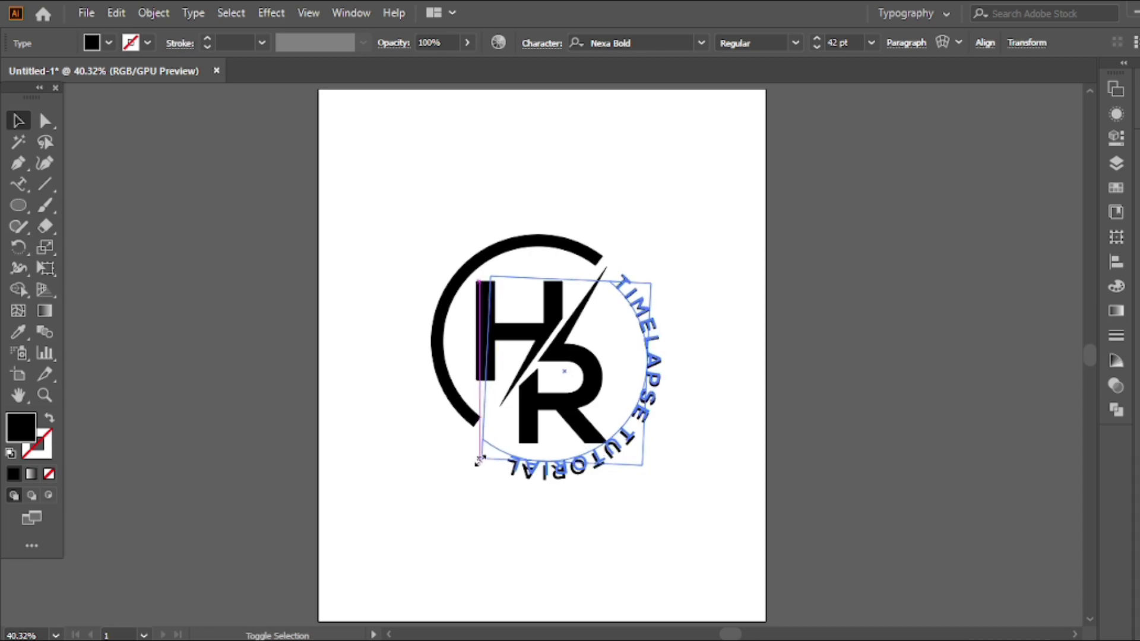
{"action": "left_click", "coordinate": [706, 413]}
{"action": "left_click_drag", "start_coordinate": [640, 433], "coordinate": [645, 428]}
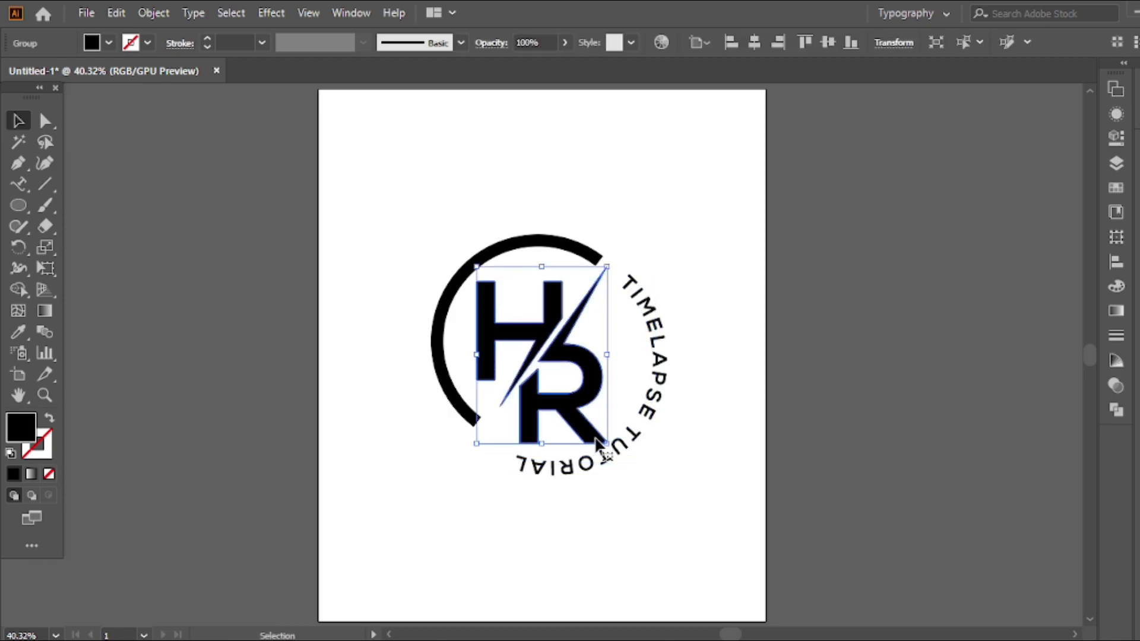
Step: Scale the HR letter group down slightly so it sits inside the ring and text
{"action": "left_click", "coordinate": [582, 433]}
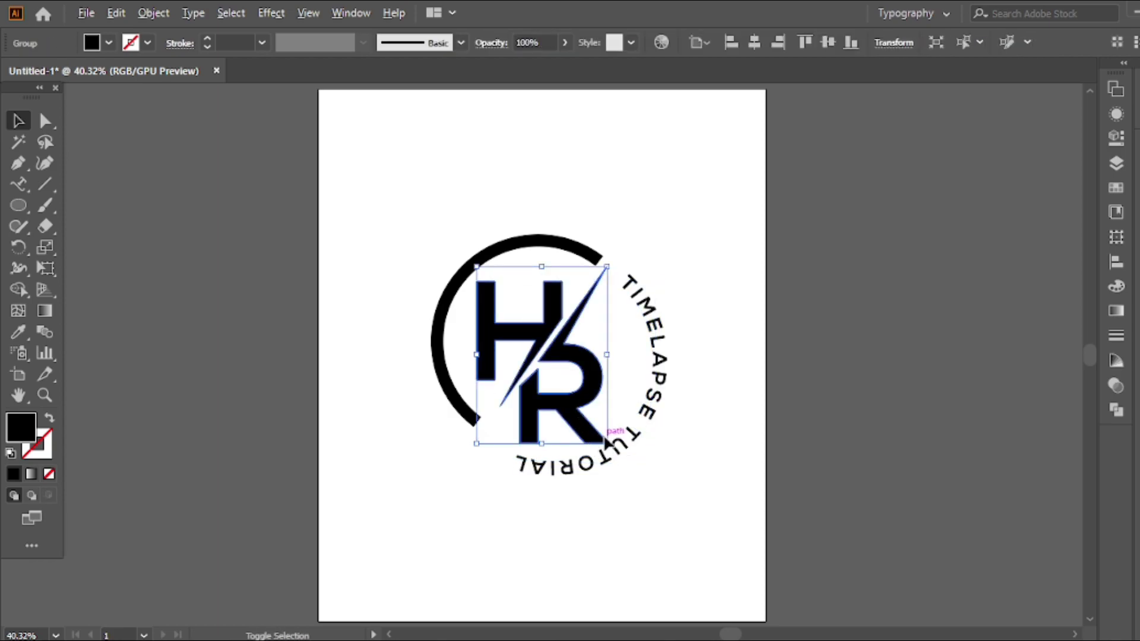
{"action": "mouse_move", "coordinate": [606, 442]}
{"action": "left_mouse_down"}
{"action": "mouse_move", "coordinate": [644, 419]}
{"action": "mouse_move", "coordinate": [637, 413]}
{"action": "left_mouse_up"}
{"action": "left_click", "coordinate": [650, 418]}
{"action": "left_click", "coordinate": [691, 336]}
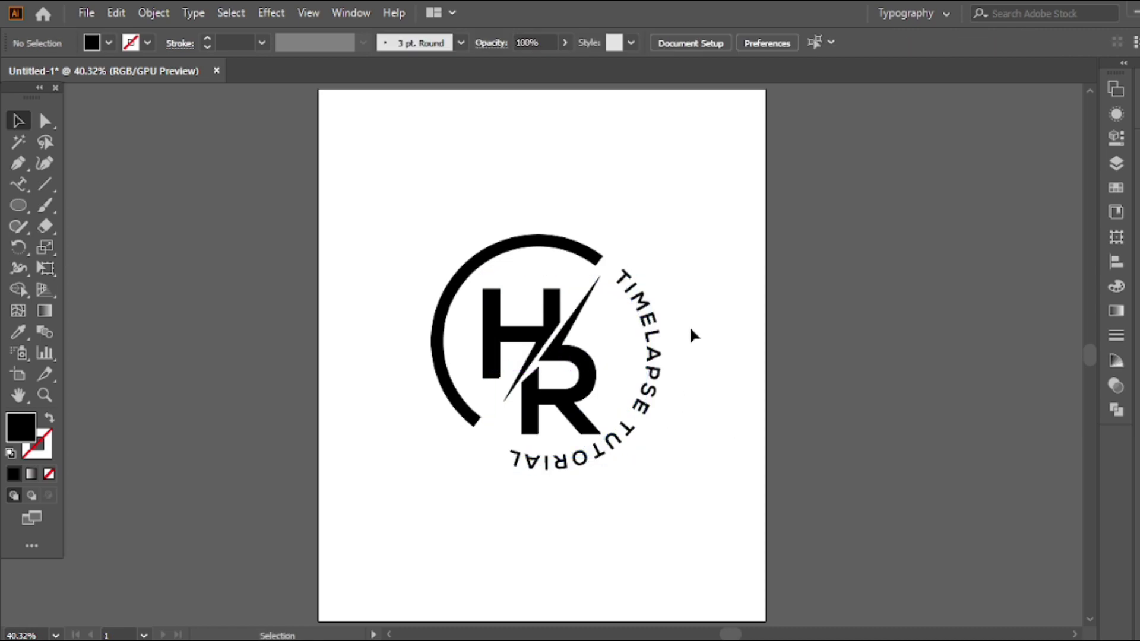
{"action": "left_click", "coordinate": [532, 469]}
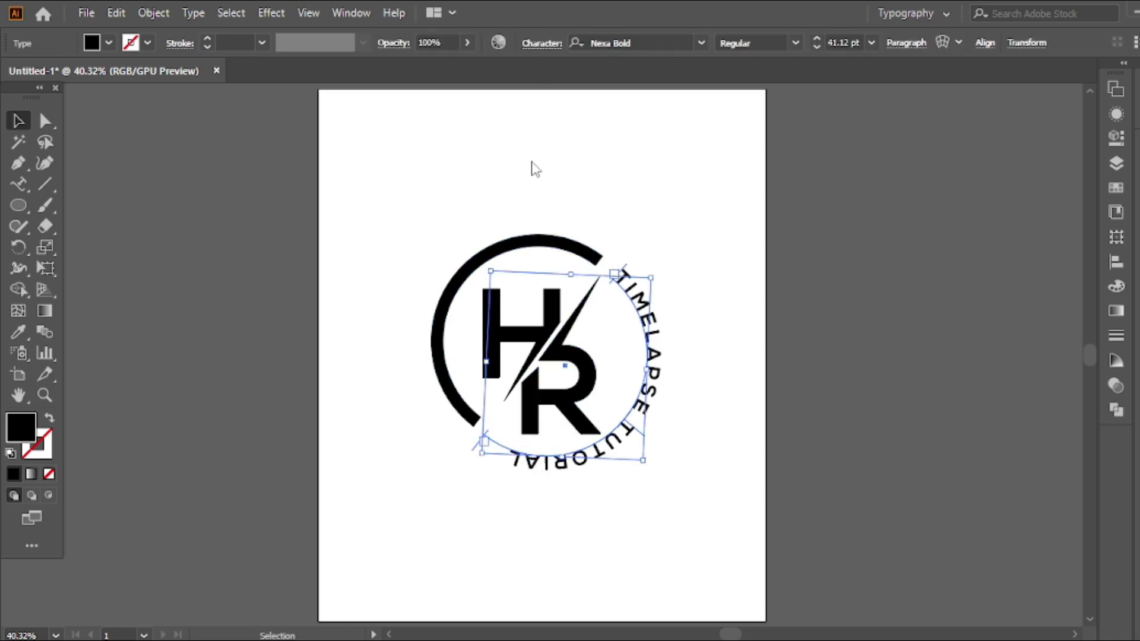
Step: Try a tracking value of 3 on the curved text twice, undoing it each time
{"action": "left_click", "coordinate": [541, 43]}
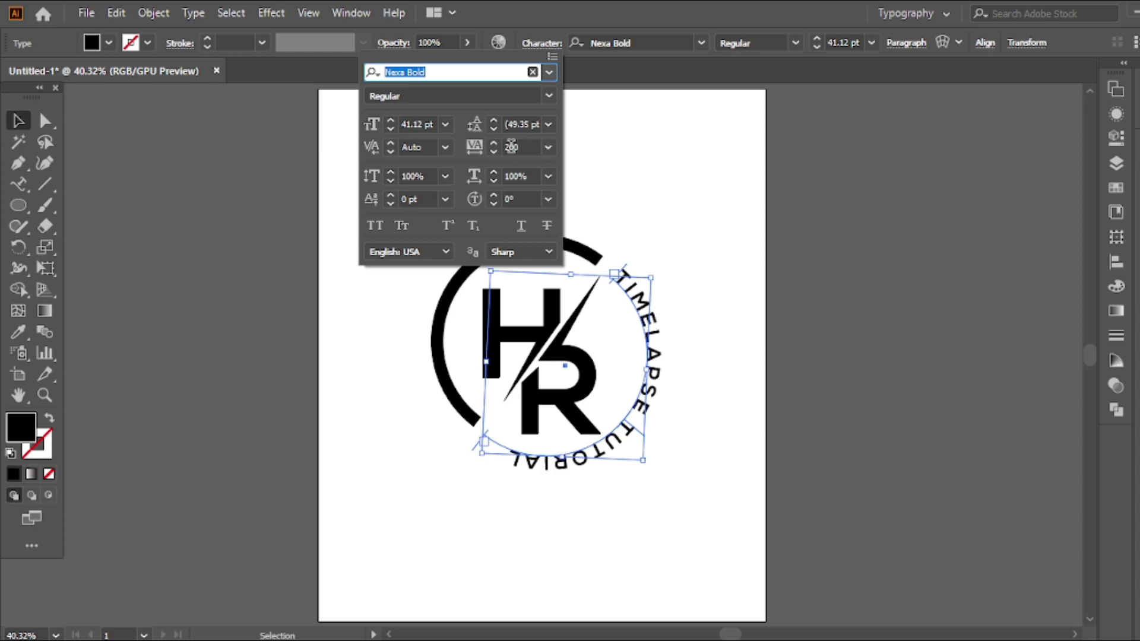
{"action": "left_click", "coordinate": [511, 147]}
{"action": "key", "text": "BackSpace"}
{"action": "type", "text": "3"}
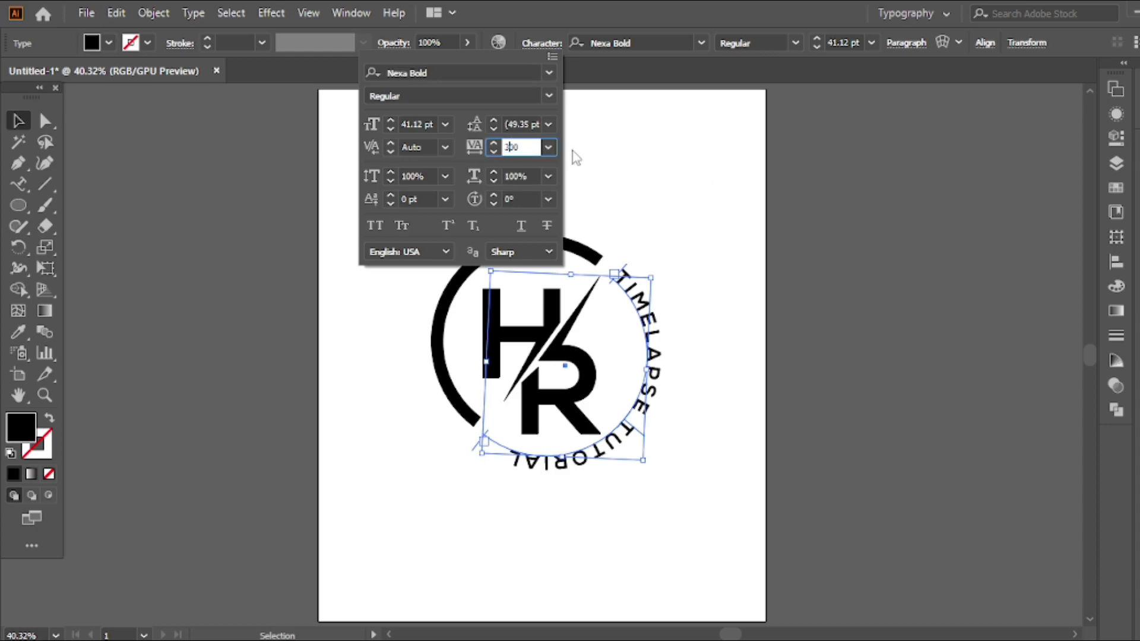
{"action": "key", "text": "Return"}
{"action": "key", "text": "ctrl+z"}
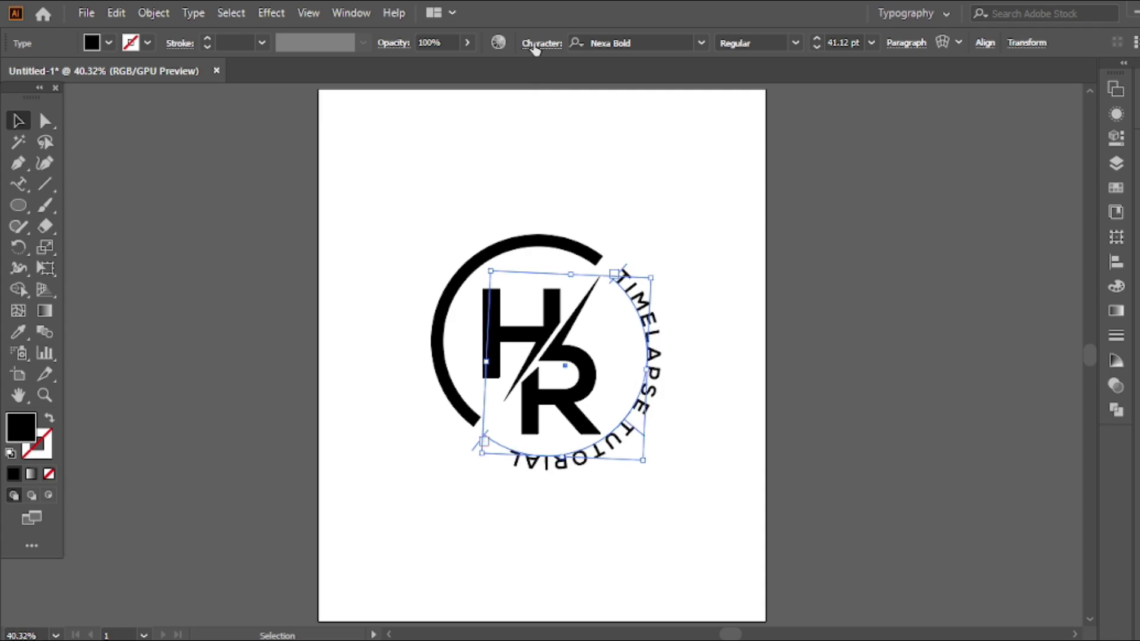
{"action": "left_click", "coordinate": [533, 41]}
{"action": "left_click", "coordinate": [532, 43]}
{"action": "left_click", "coordinate": [533, 43]}
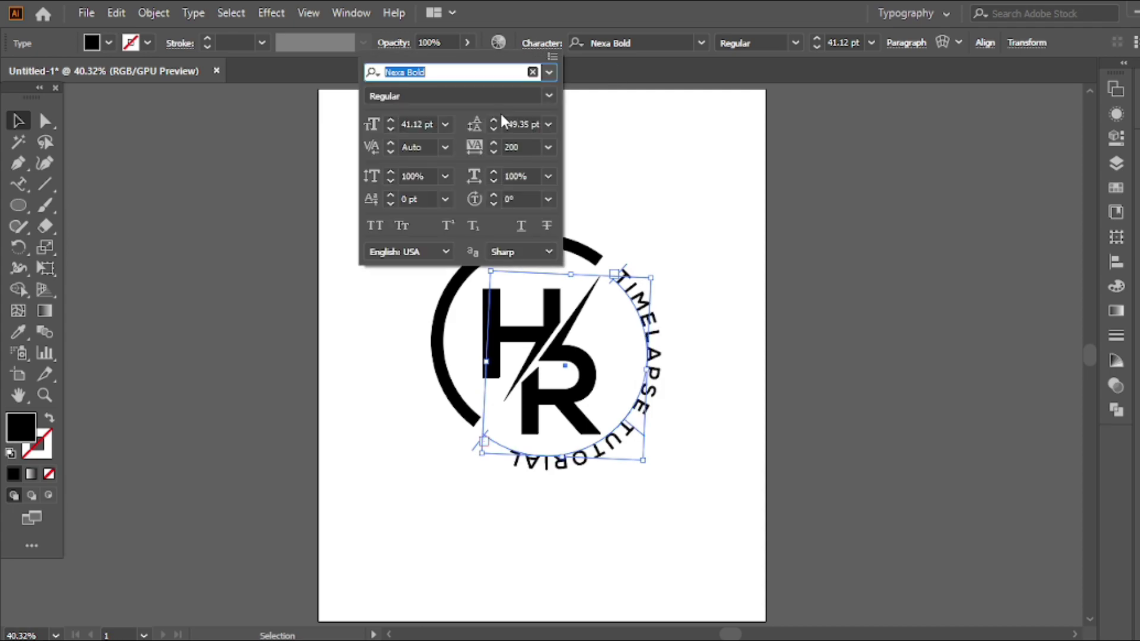
{"action": "left_click", "coordinate": [507, 147]}
{"action": "key", "text": "BackSpace"}
{"action": "type", "text": "3"}
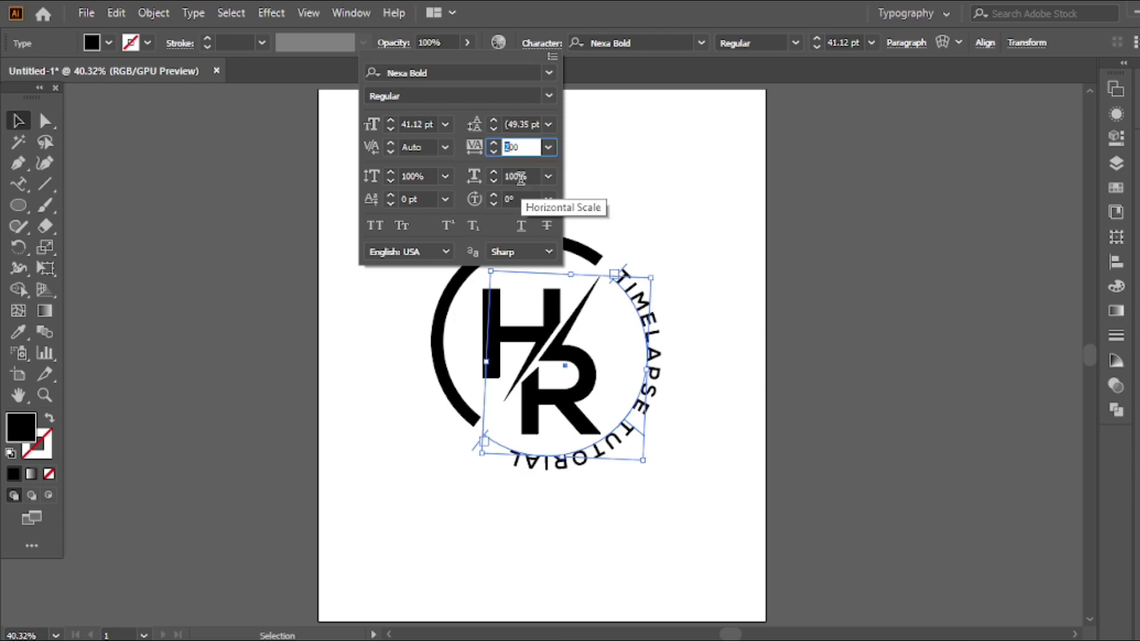
{"action": "key", "text": "Return"}
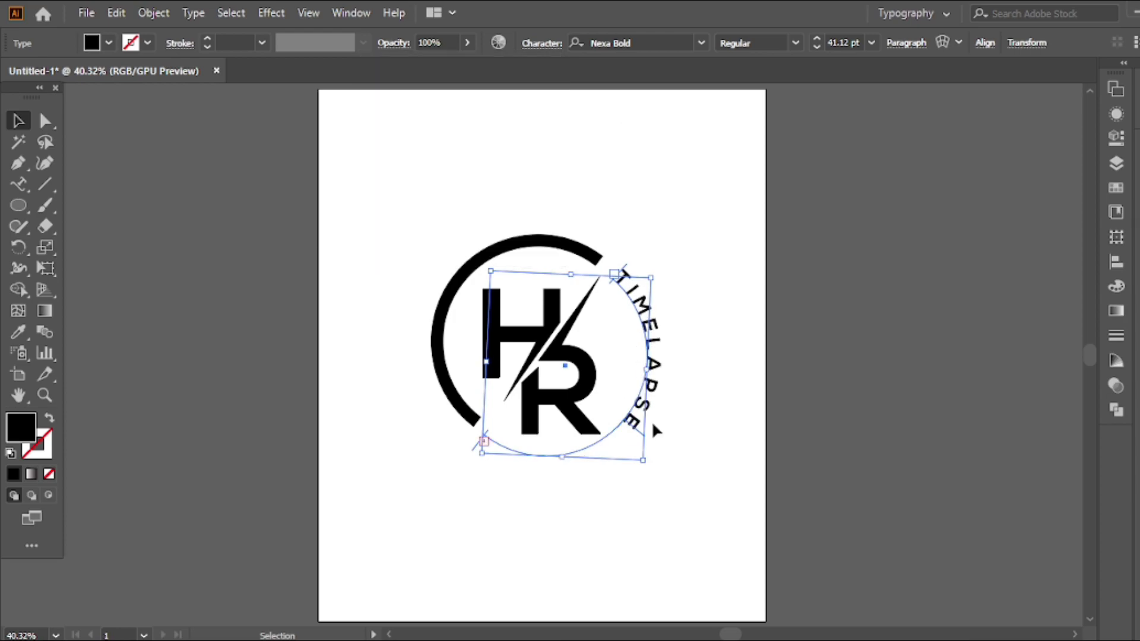
{"action": "key", "text": "ctrl+z"}
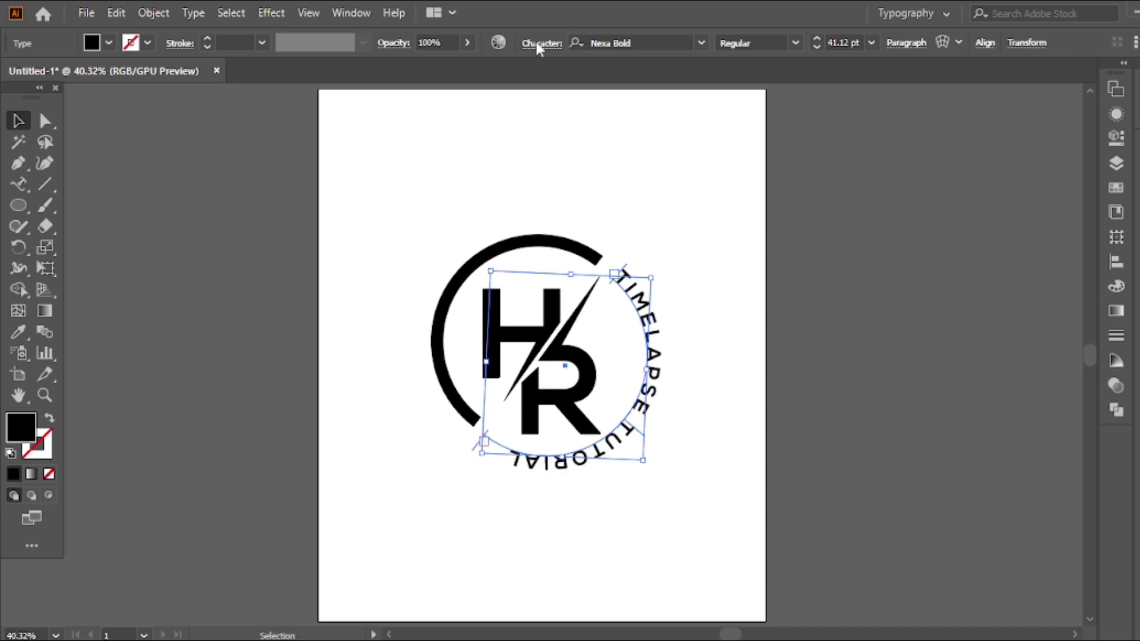
Step: Raise the curved text's tracking gradually by scrolling the value up, then close the Character panel
{"action": "double_click", "coordinate": [515, 147]}
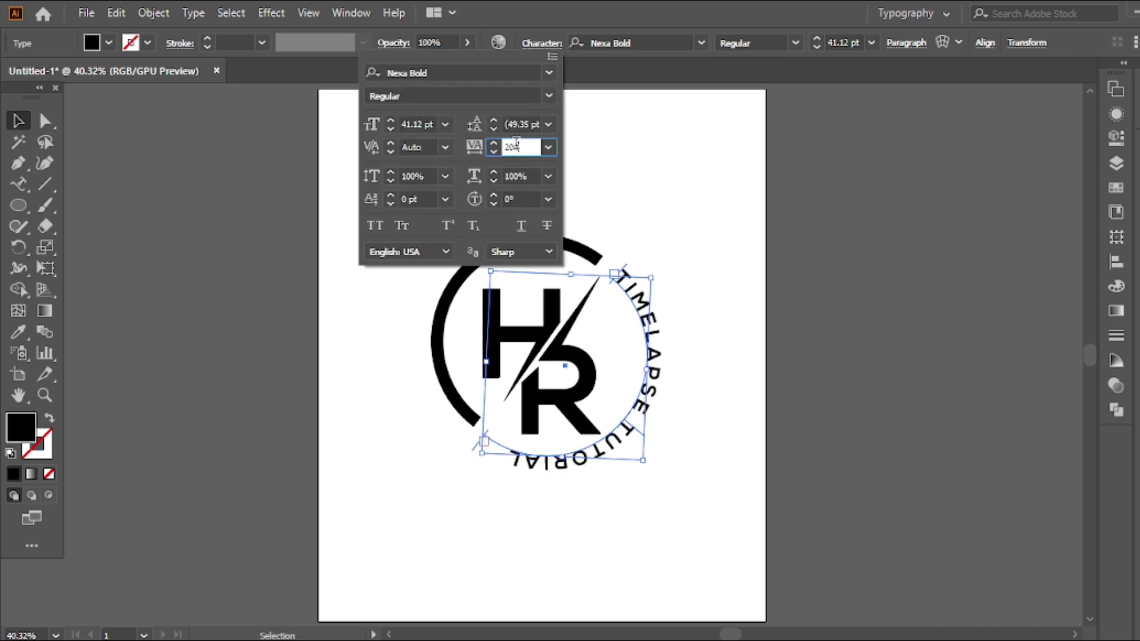
{"action": "scroll", "coordinate": [517, 147], "scroll_direction": "up", "scroll_amount": 2}
{"action": "scroll", "coordinate": [516, 147], "scroll_direction": "up", "scroll_amount": 2}
{"action": "scroll", "coordinate": [516, 146], "scroll_direction": "up", "scroll_amount": 2}
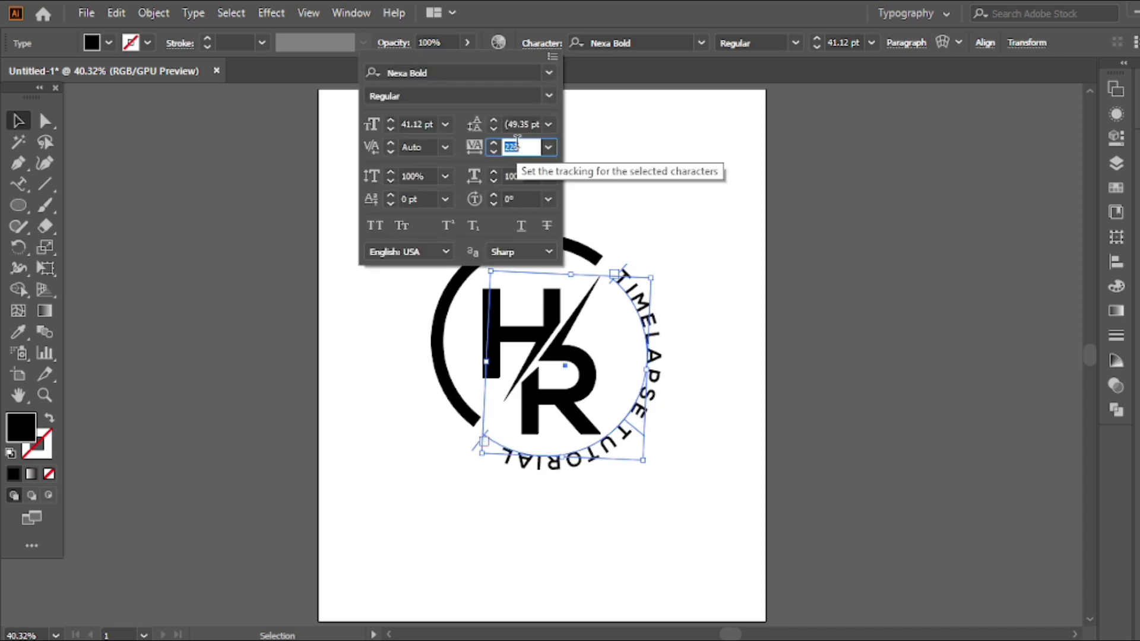
{"action": "scroll", "coordinate": [516, 147], "scroll_direction": "up", "scroll_amount": 2}
{"action": "scroll", "coordinate": [516, 143], "scroll_direction": "up", "scroll_amount": 2}
{"action": "scroll", "coordinate": [516, 142], "scroll_direction": "up", "scroll_amount": 2}
{"action": "scroll", "coordinate": [516, 142], "scroll_direction": "up", "scroll_amount": 1}
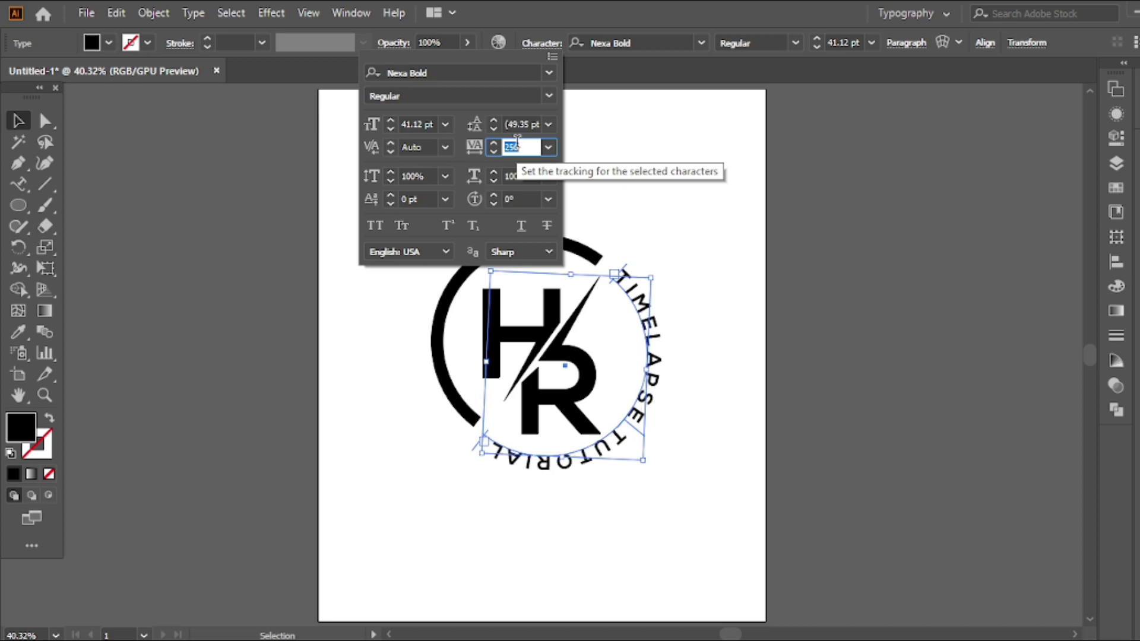
{"action": "scroll", "coordinate": [517, 143], "scroll_direction": "up", "scroll_amount": 2}
{"action": "left_click", "coordinate": [710, 236]}
Step: Slide the curved text slightly along its circular path
{"action": "left_click", "coordinate": [669, 287]}
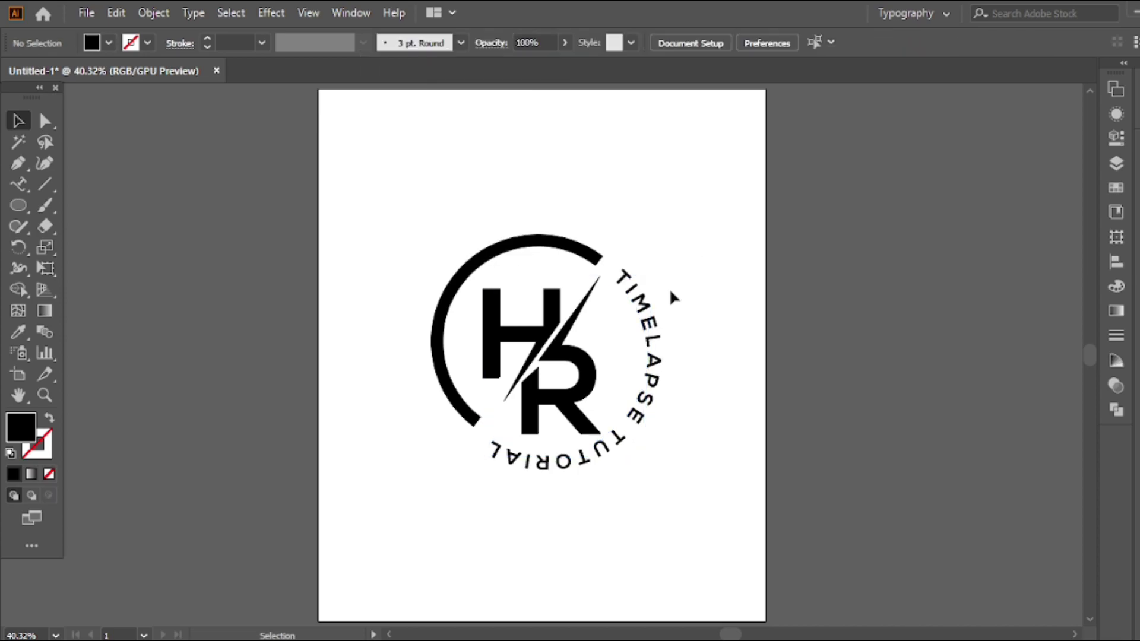
{"action": "left_click", "coordinate": [650, 319]}
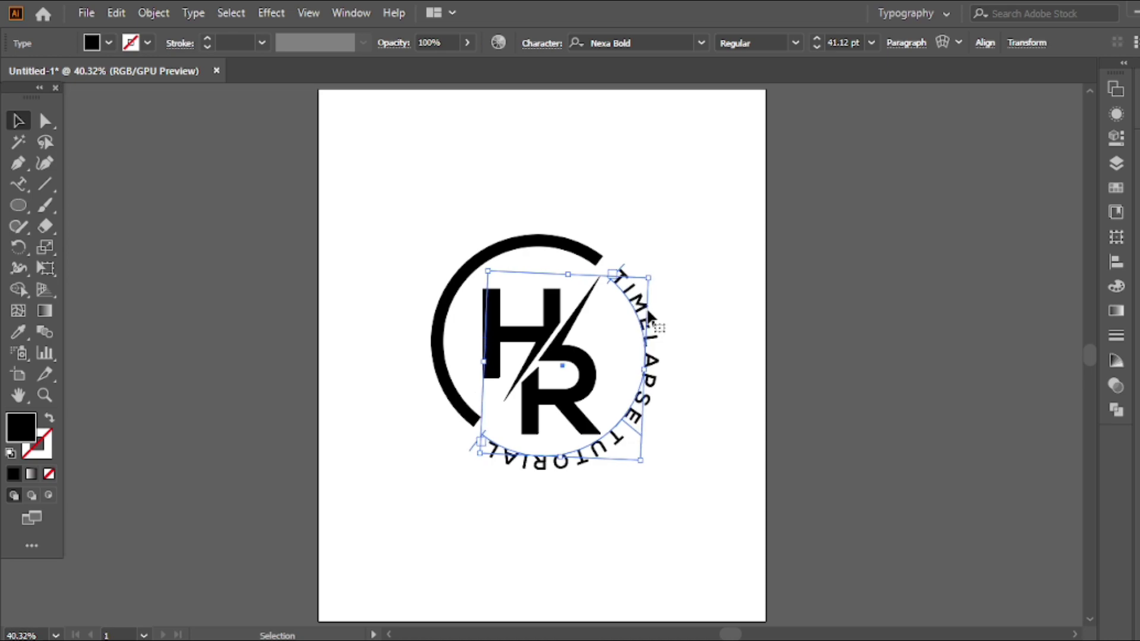
{"action": "left_click", "coordinate": [714, 255]}
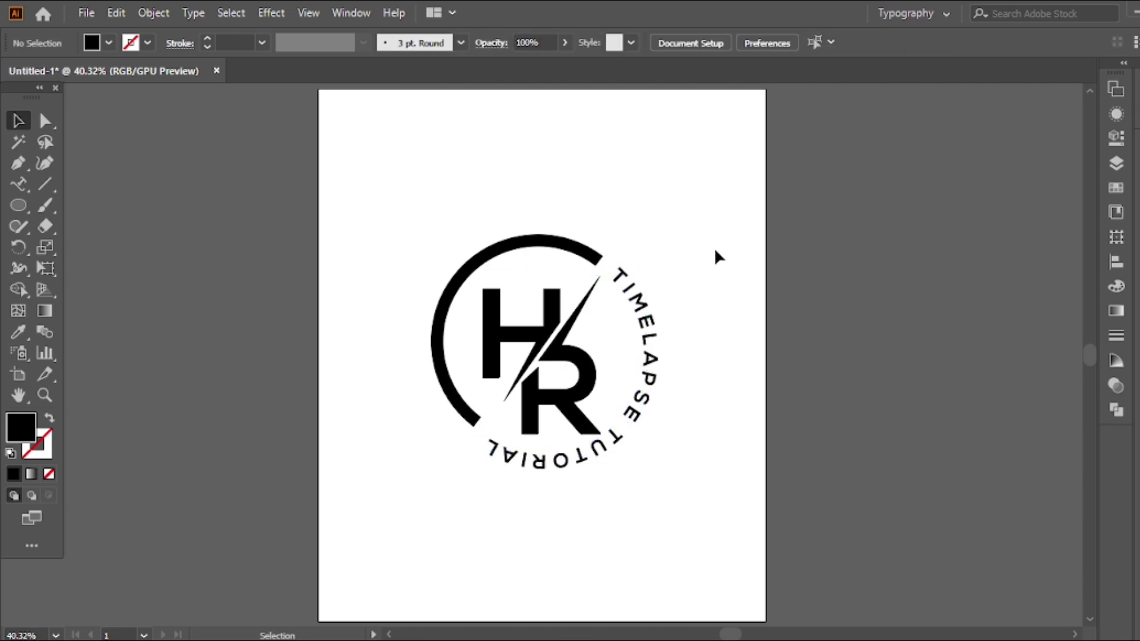
{"action": "left_click", "coordinate": [670, 280]}
{"action": "left_click_drag", "start_coordinate": [653, 333], "coordinate": [669, 275]}
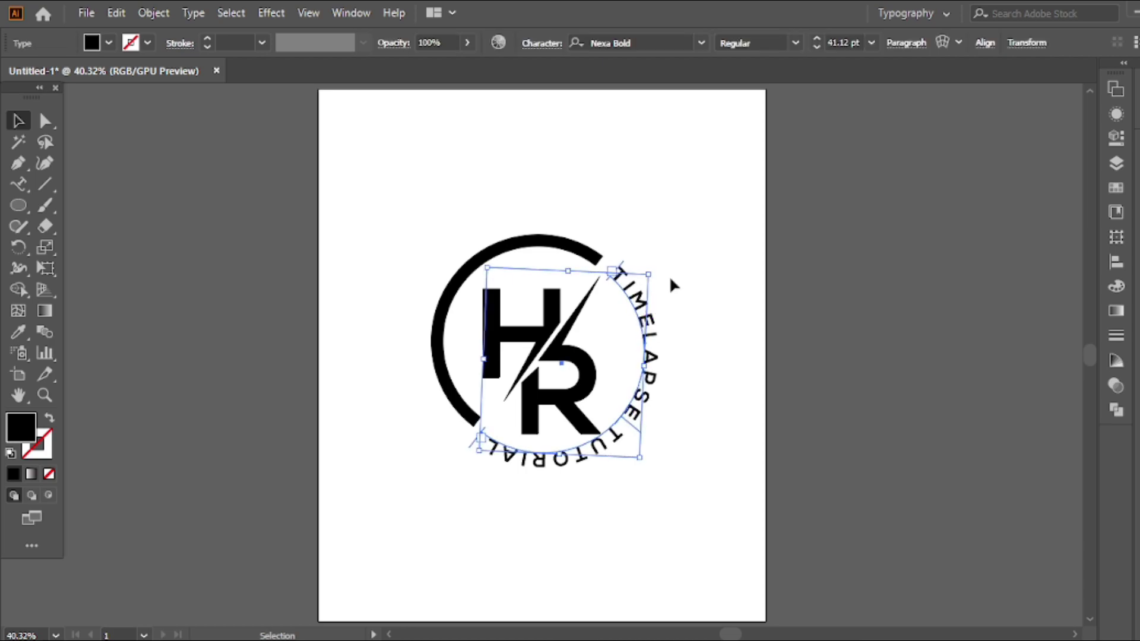
{"action": "left_click", "coordinate": [704, 260]}
Step: Extend the black ring's lower end point slightly downward toward the curved text
{"action": "left_click_drag", "start_coordinate": [700, 231], "coordinate": [590, 270]}
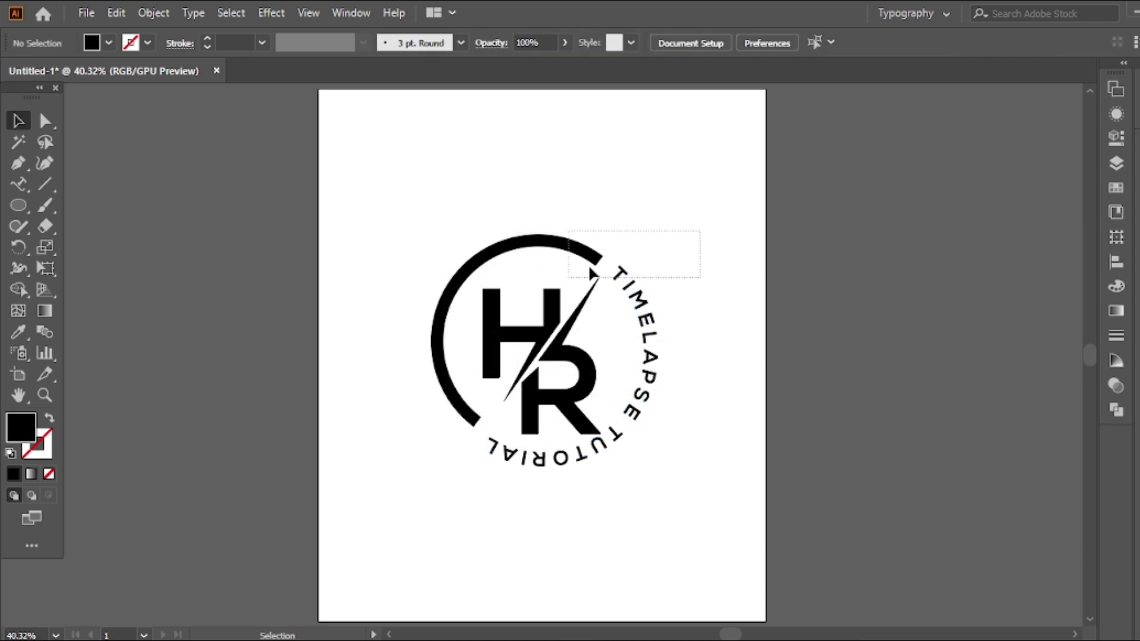
{"action": "left_click", "coordinate": [474, 420]}
{"action": "left_click", "coordinate": [482, 424]}
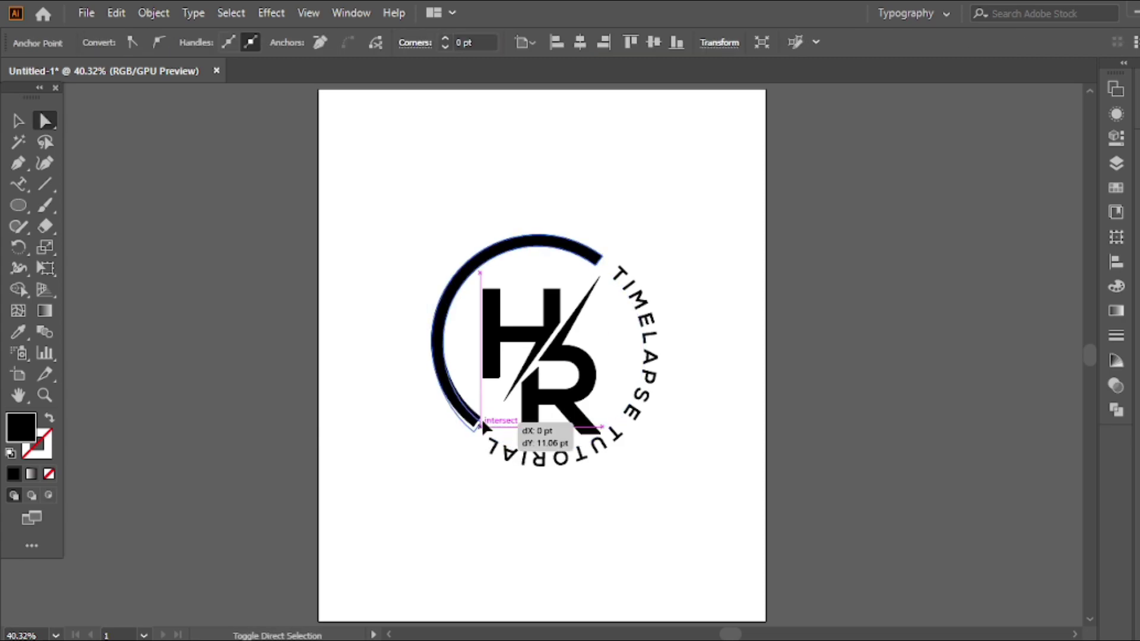
{"action": "left_click_drag", "start_coordinate": [482, 425], "coordinate": [482, 427]}
{"action": "left_click", "coordinate": [605, 466]}
Step: Select all the logo pieces and group them together
{"action": "left_click", "coordinate": [666, 386]}
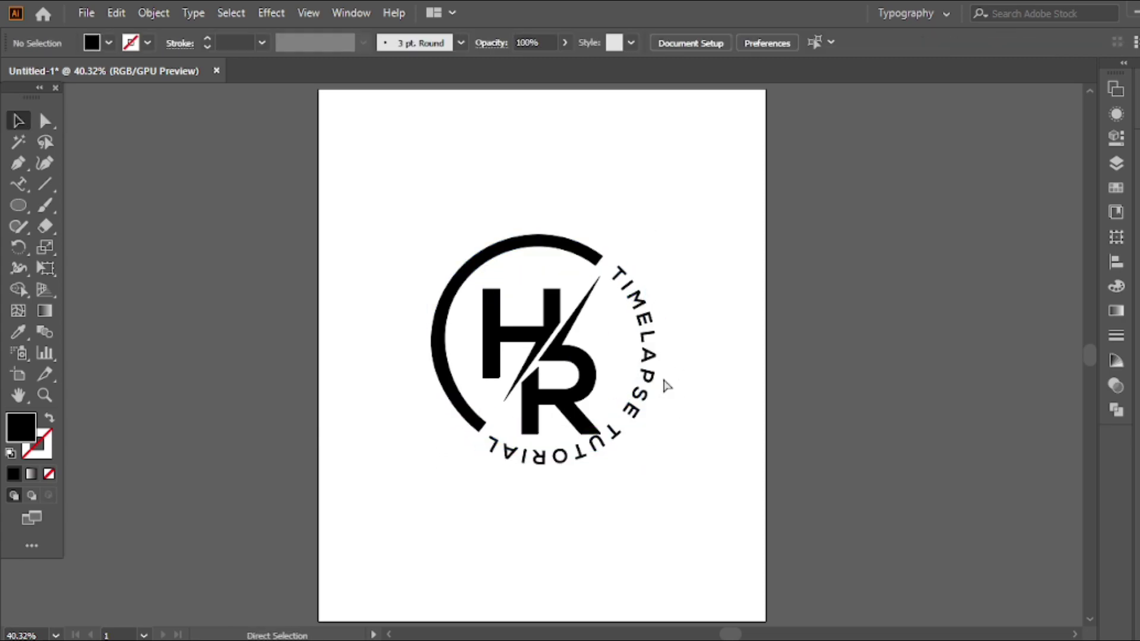
{"action": "left_click_drag", "start_coordinate": [666, 386], "coordinate": [416, 189]}
{"action": "right_click", "coordinate": [416, 188]}
{"action": "left_click", "coordinate": [443, 318]}
Step: Colour the whole logo blue, then recolour the ring and R gray
{"action": "left_click", "coordinate": [1116, 188]}
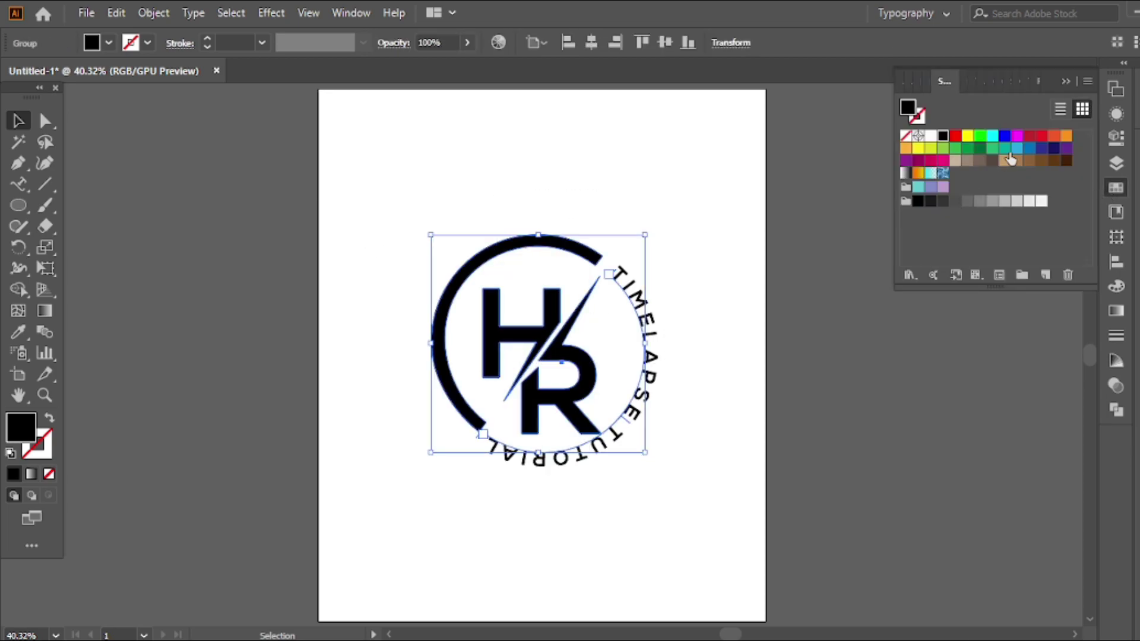
{"action": "left_click", "coordinate": [1017, 148]}
{"action": "left_click", "coordinate": [623, 166]}
{"action": "key", "text": "a"}
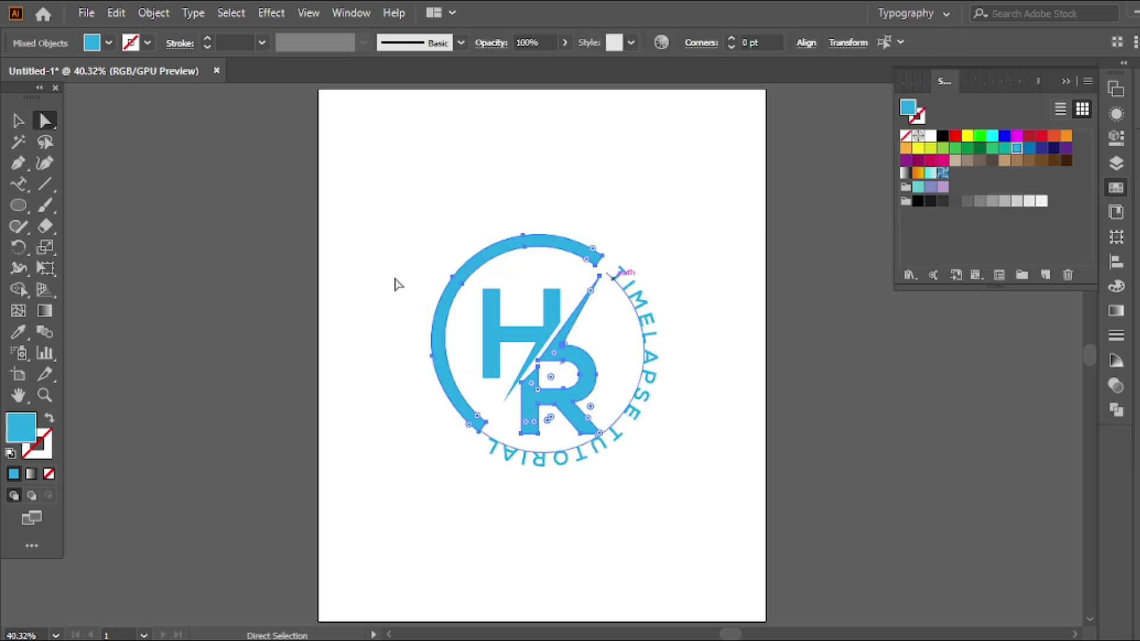
{"action": "left_click", "coordinate": [980, 201]}
{"action": "left_click", "coordinate": [18, 120]}
Step: Eyedropper the gray onto the curved word TUTORIAL, then copy the whole logo group
{"action": "double_click", "coordinate": [580, 458]}
{"action": "left_click_drag", "start_coordinate": [621, 433], "coordinate": [501, 460]}
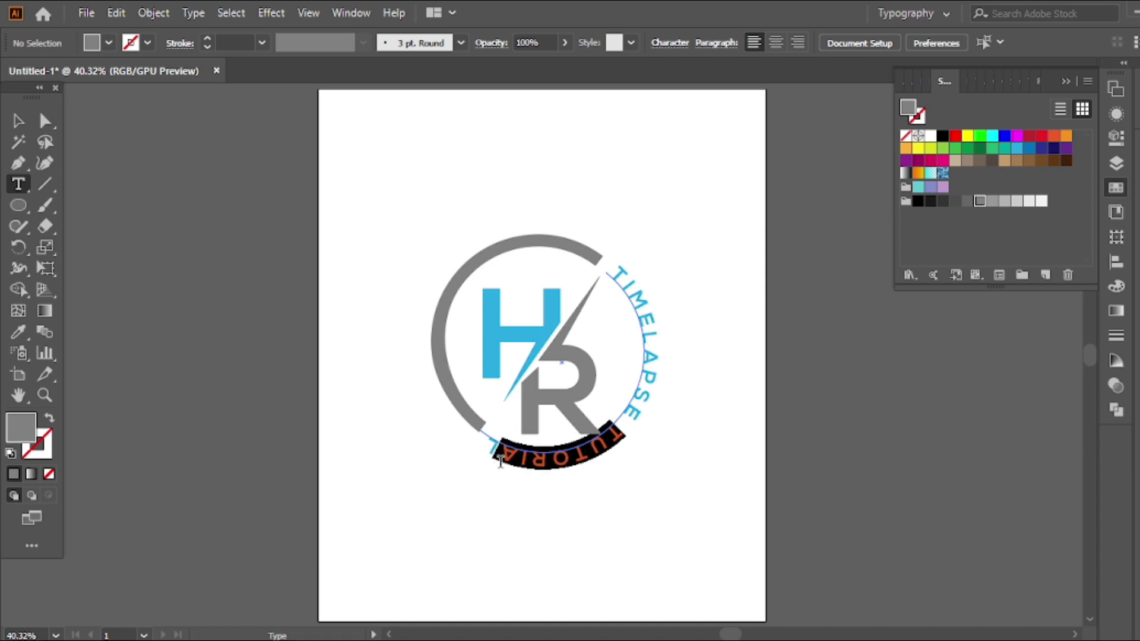
{"action": "left_click", "coordinate": [18, 332]}
{"action": "left_click", "coordinate": [558, 403]}
{"action": "left_click", "coordinate": [18, 121]}
{"action": "left_click", "coordinate": [116, 13]}
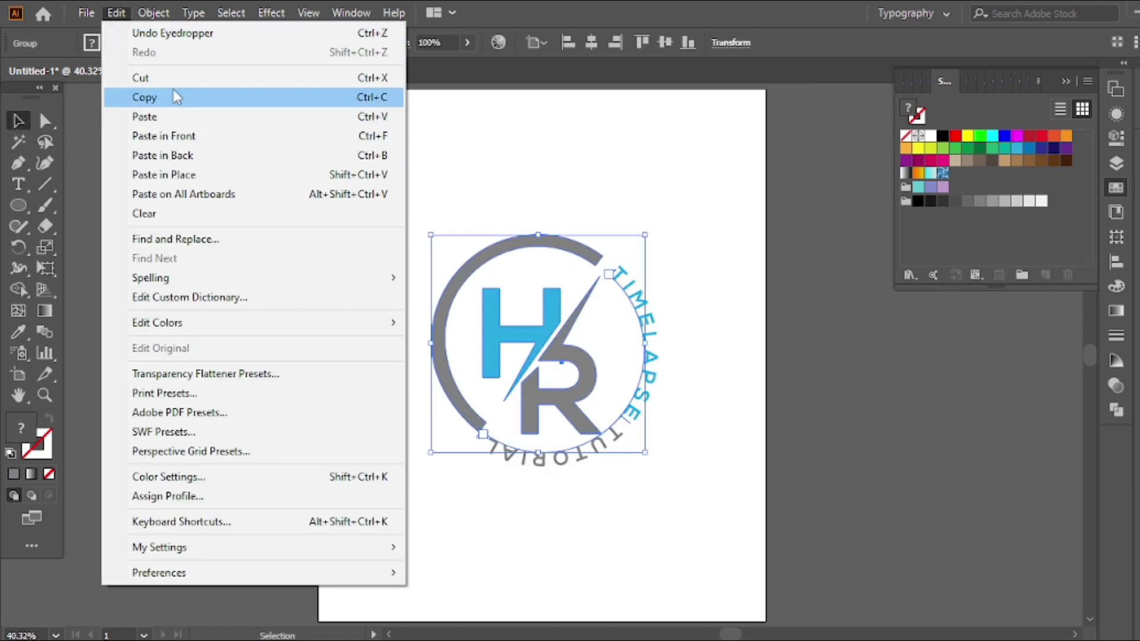
{"action": "left_click", "coordinate": [176, 97]}
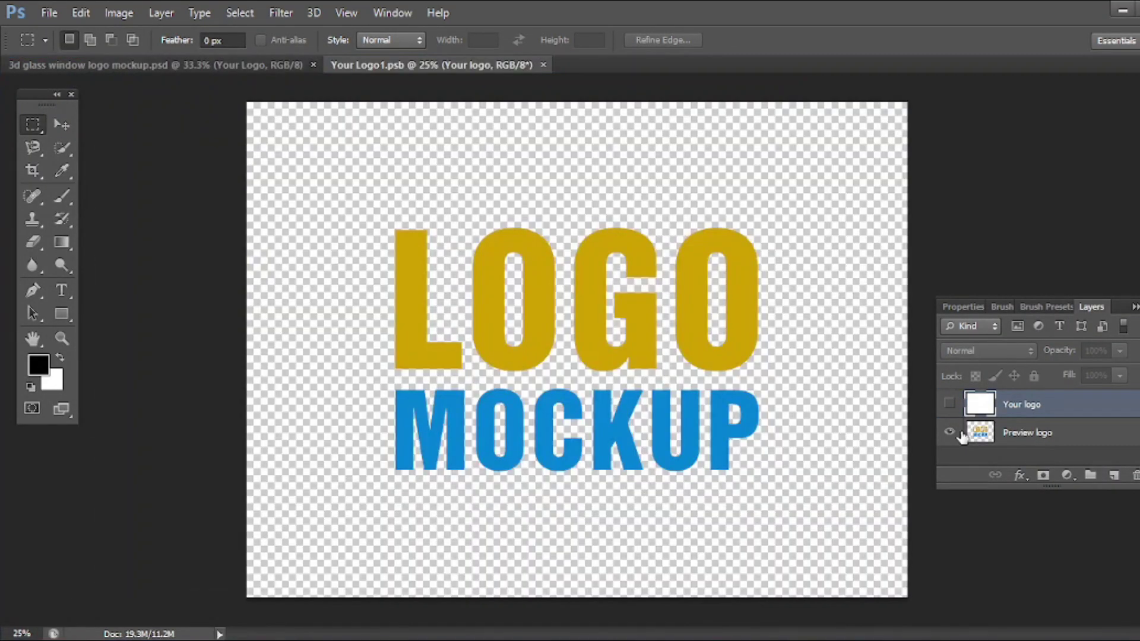
Step: Paste the logo into Your Logo1.psb over the hidden Preview layer, enlarge it, and save
{"action": "left_click", "coordinate": [949, 432]}
{"action": "key", "text": "ctrl+v"}
{"action": "left_click_drag", "start_coordinate": [631, 400], "coordinate": [822, 516]}
{"action": "key", "text": "Return"}
{"action": "key", "text": "ctrl+s"}
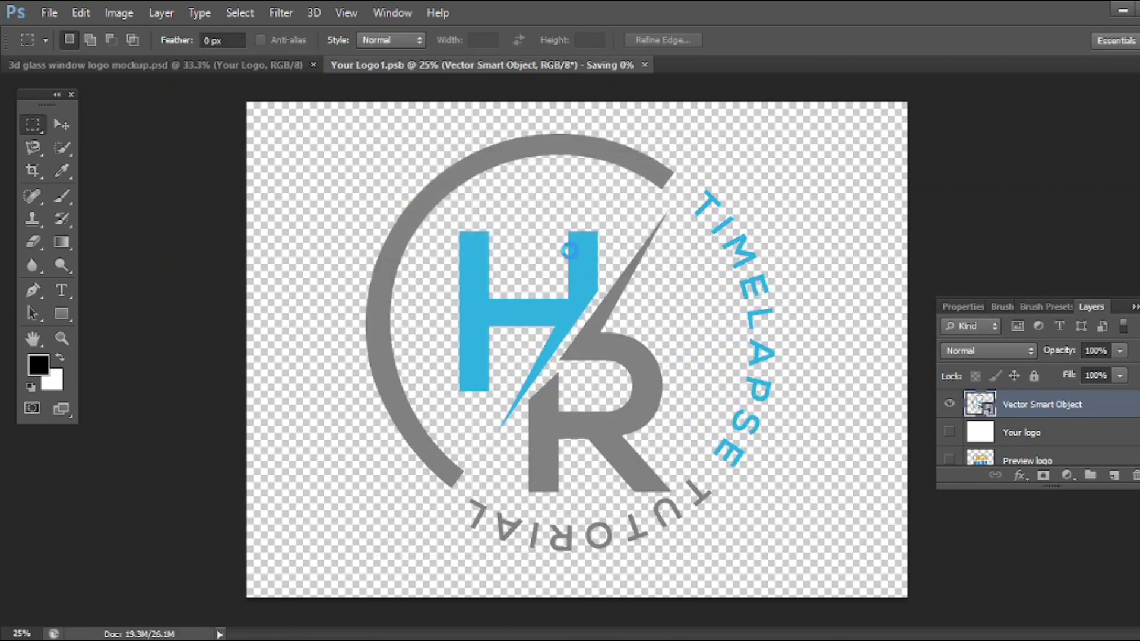